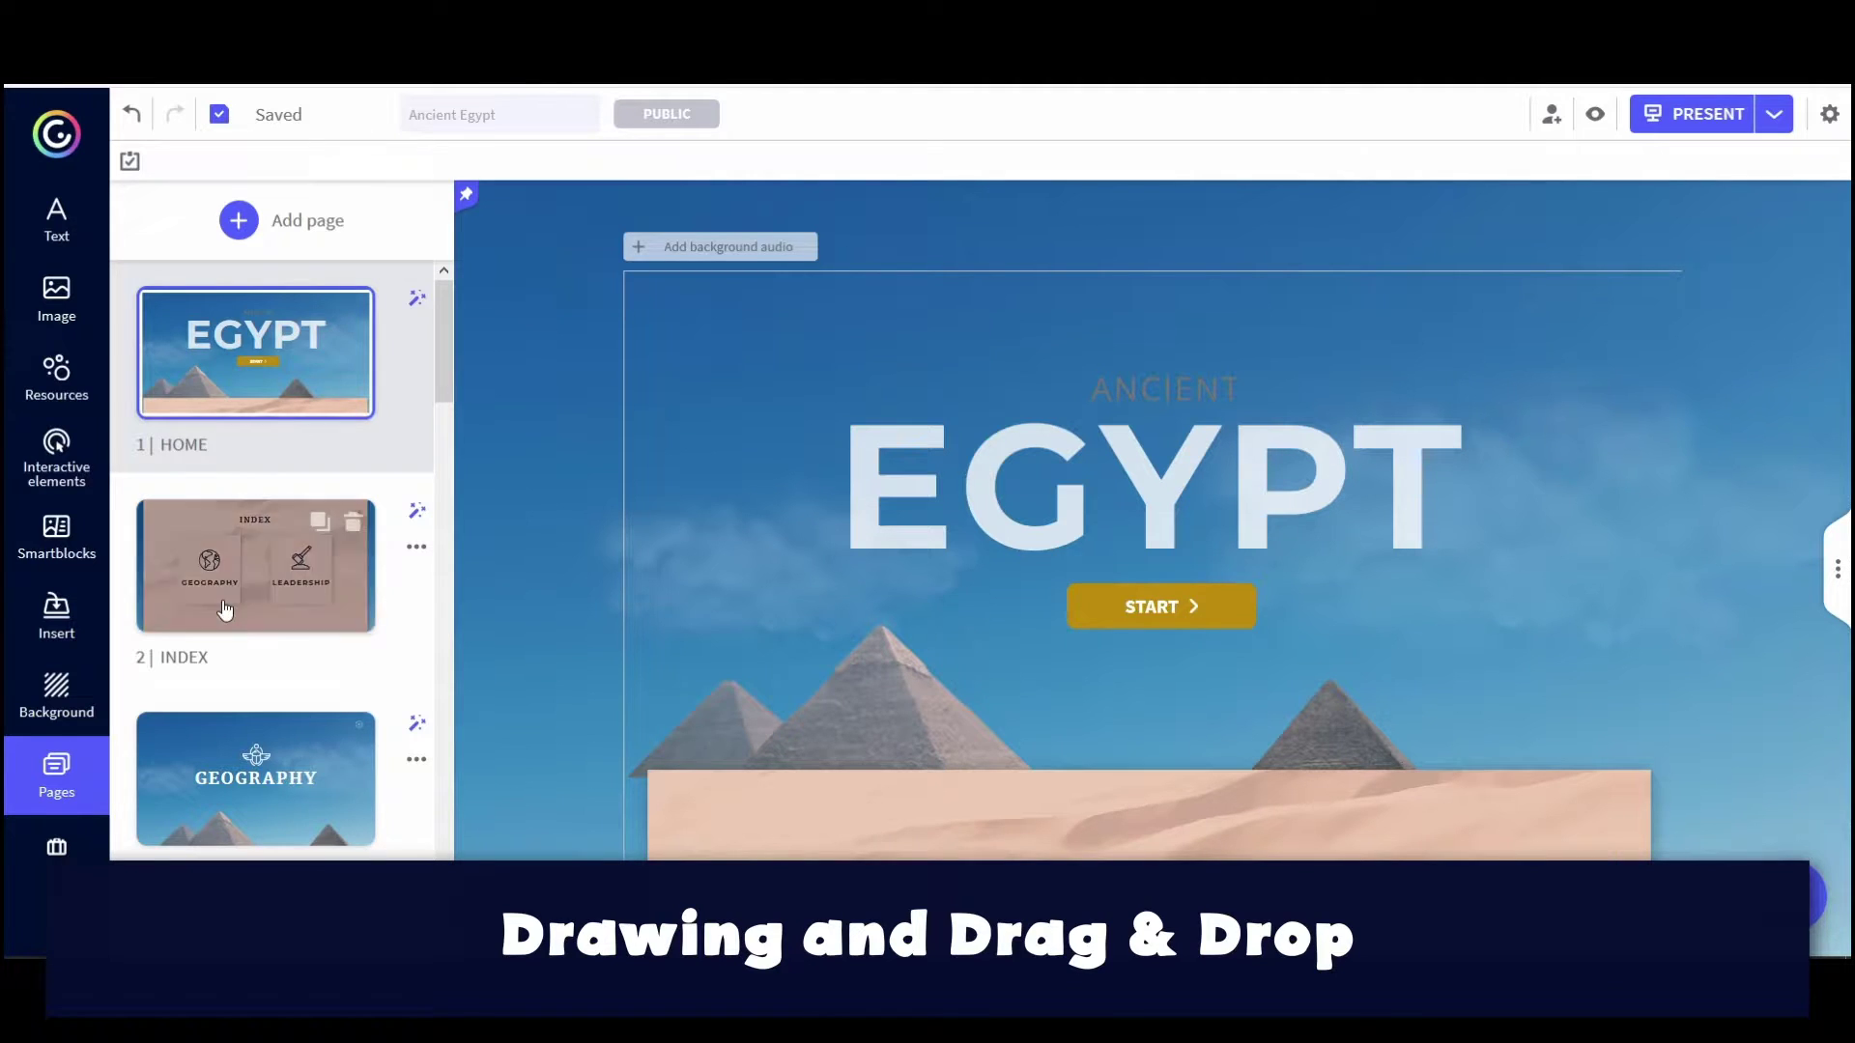
- Duplicate the Pharoahs quote page and move the copy to just after the Video page
scroll(267, 623, down, 10)
scroll(268, 623, down, 5)
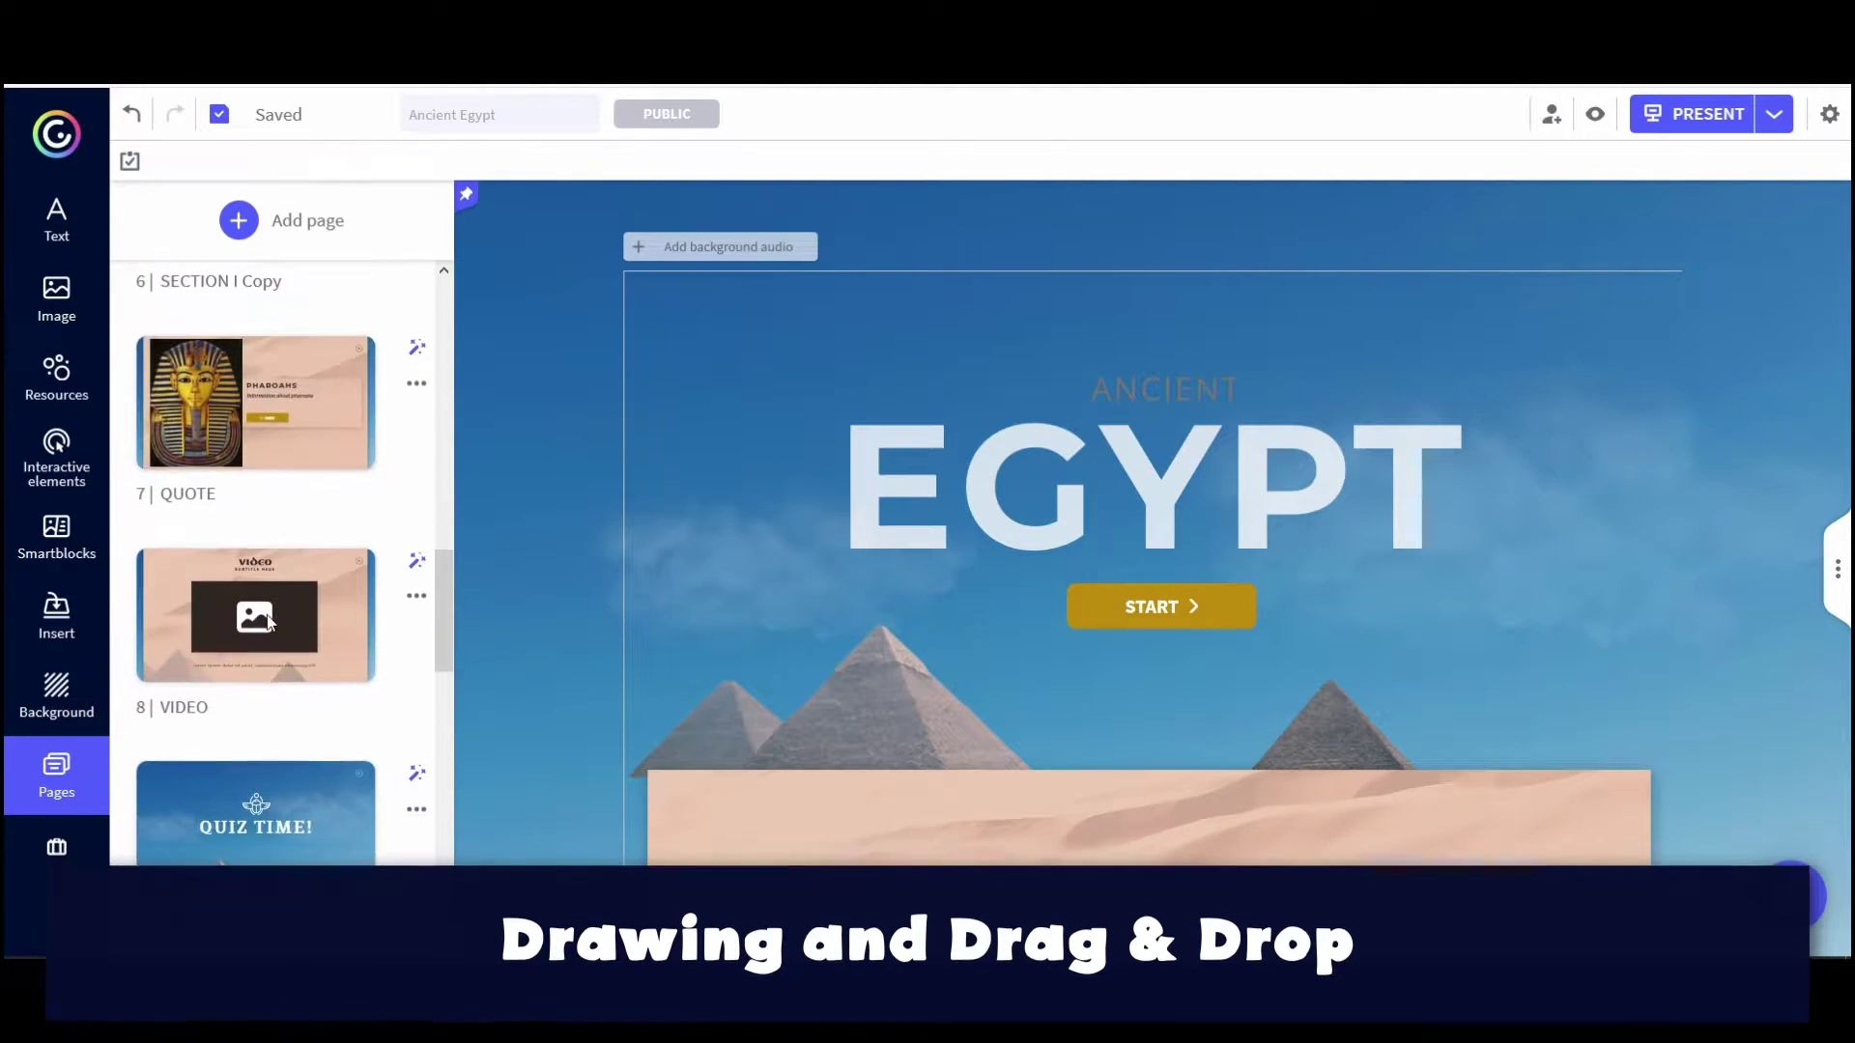
scroll(324, 308, up, 2)
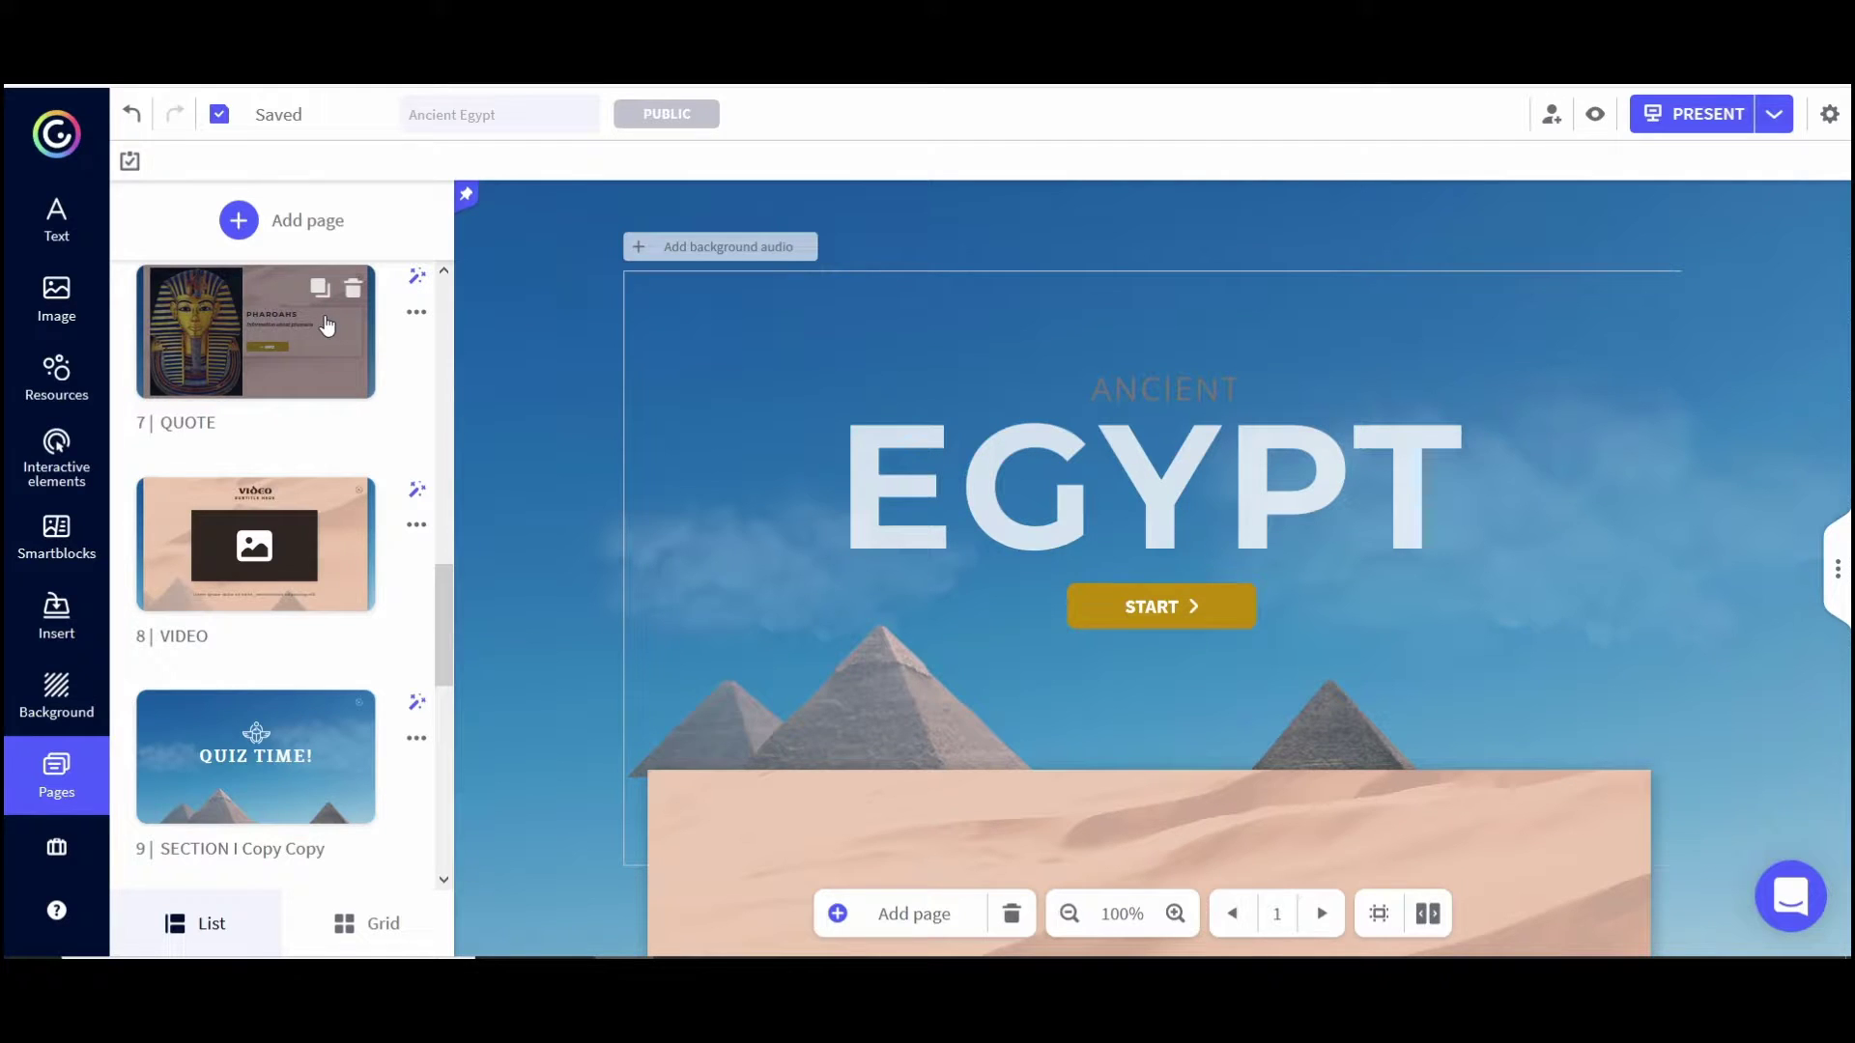
click(320, 288)
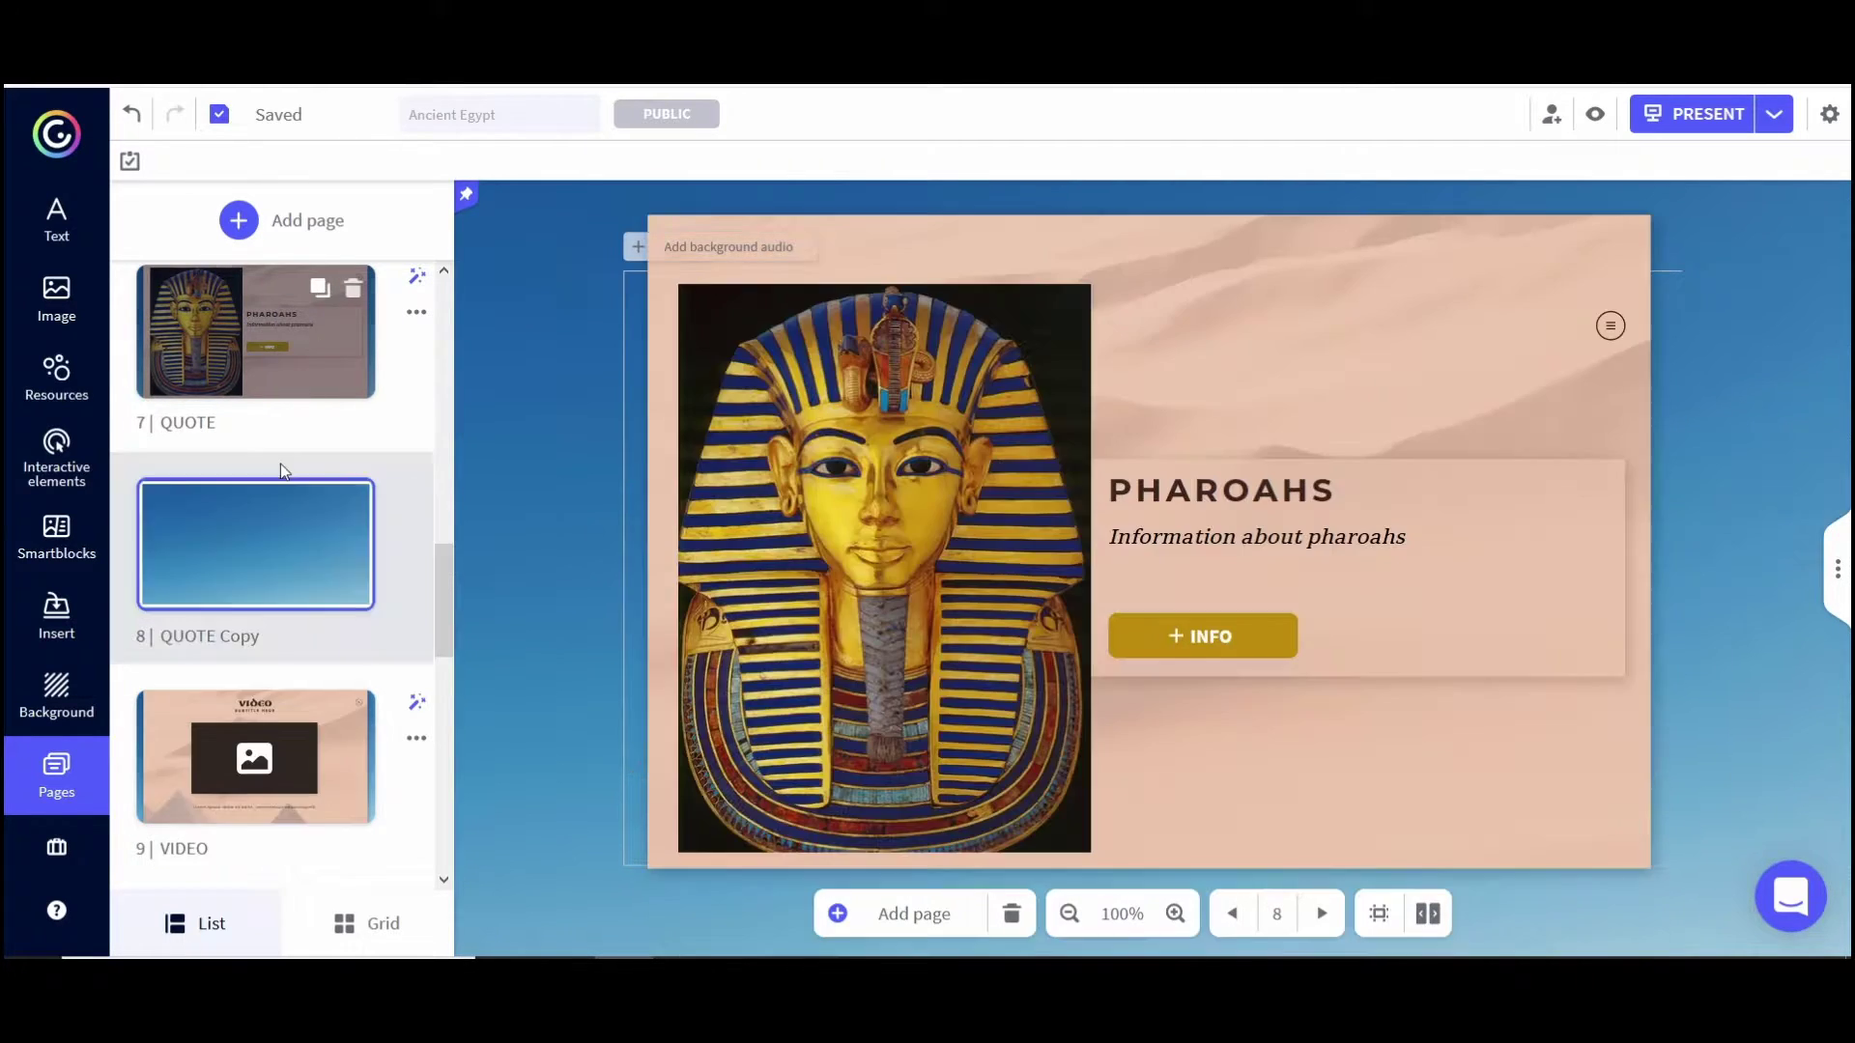
scroll(281, 507, down, 1)
drag(256, 387, 646, 600)
- Delete the pharaoh picture, the translucent text panel and the INFO button from the copied page
click(821, 519)
key(Delete)
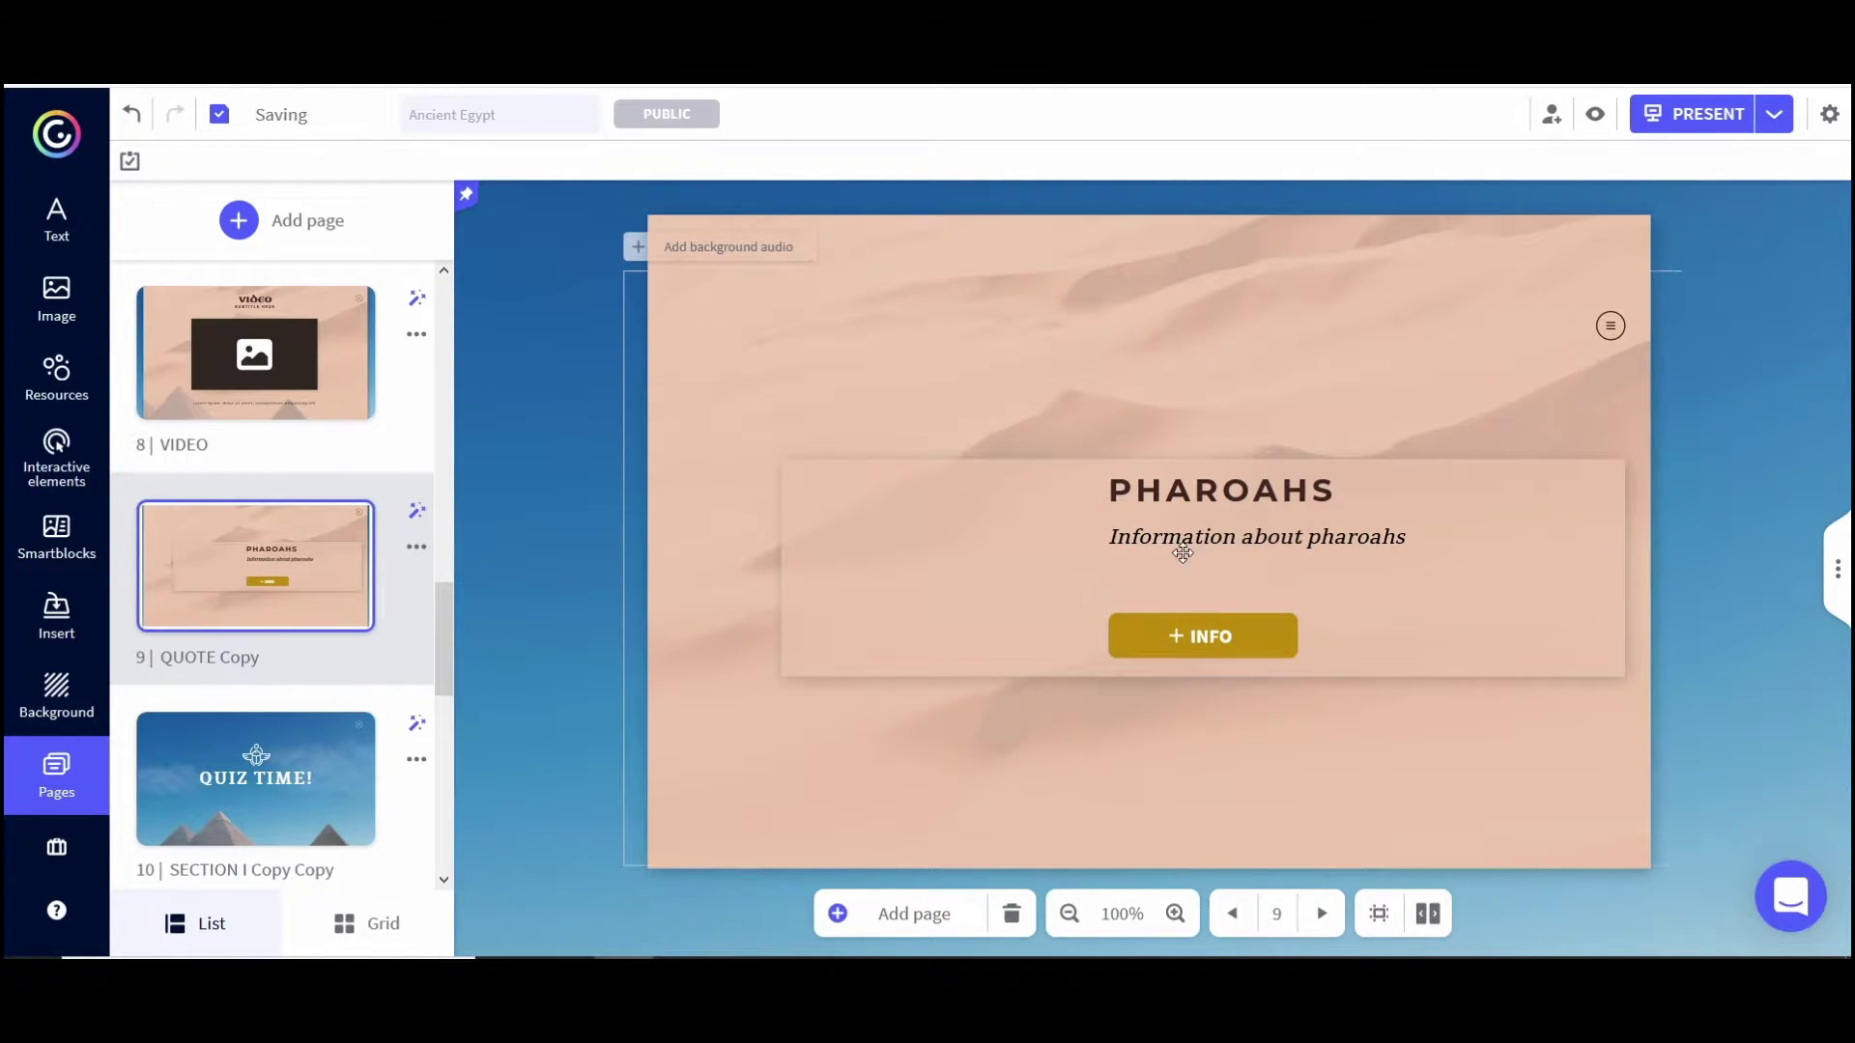
click(1009, 572)
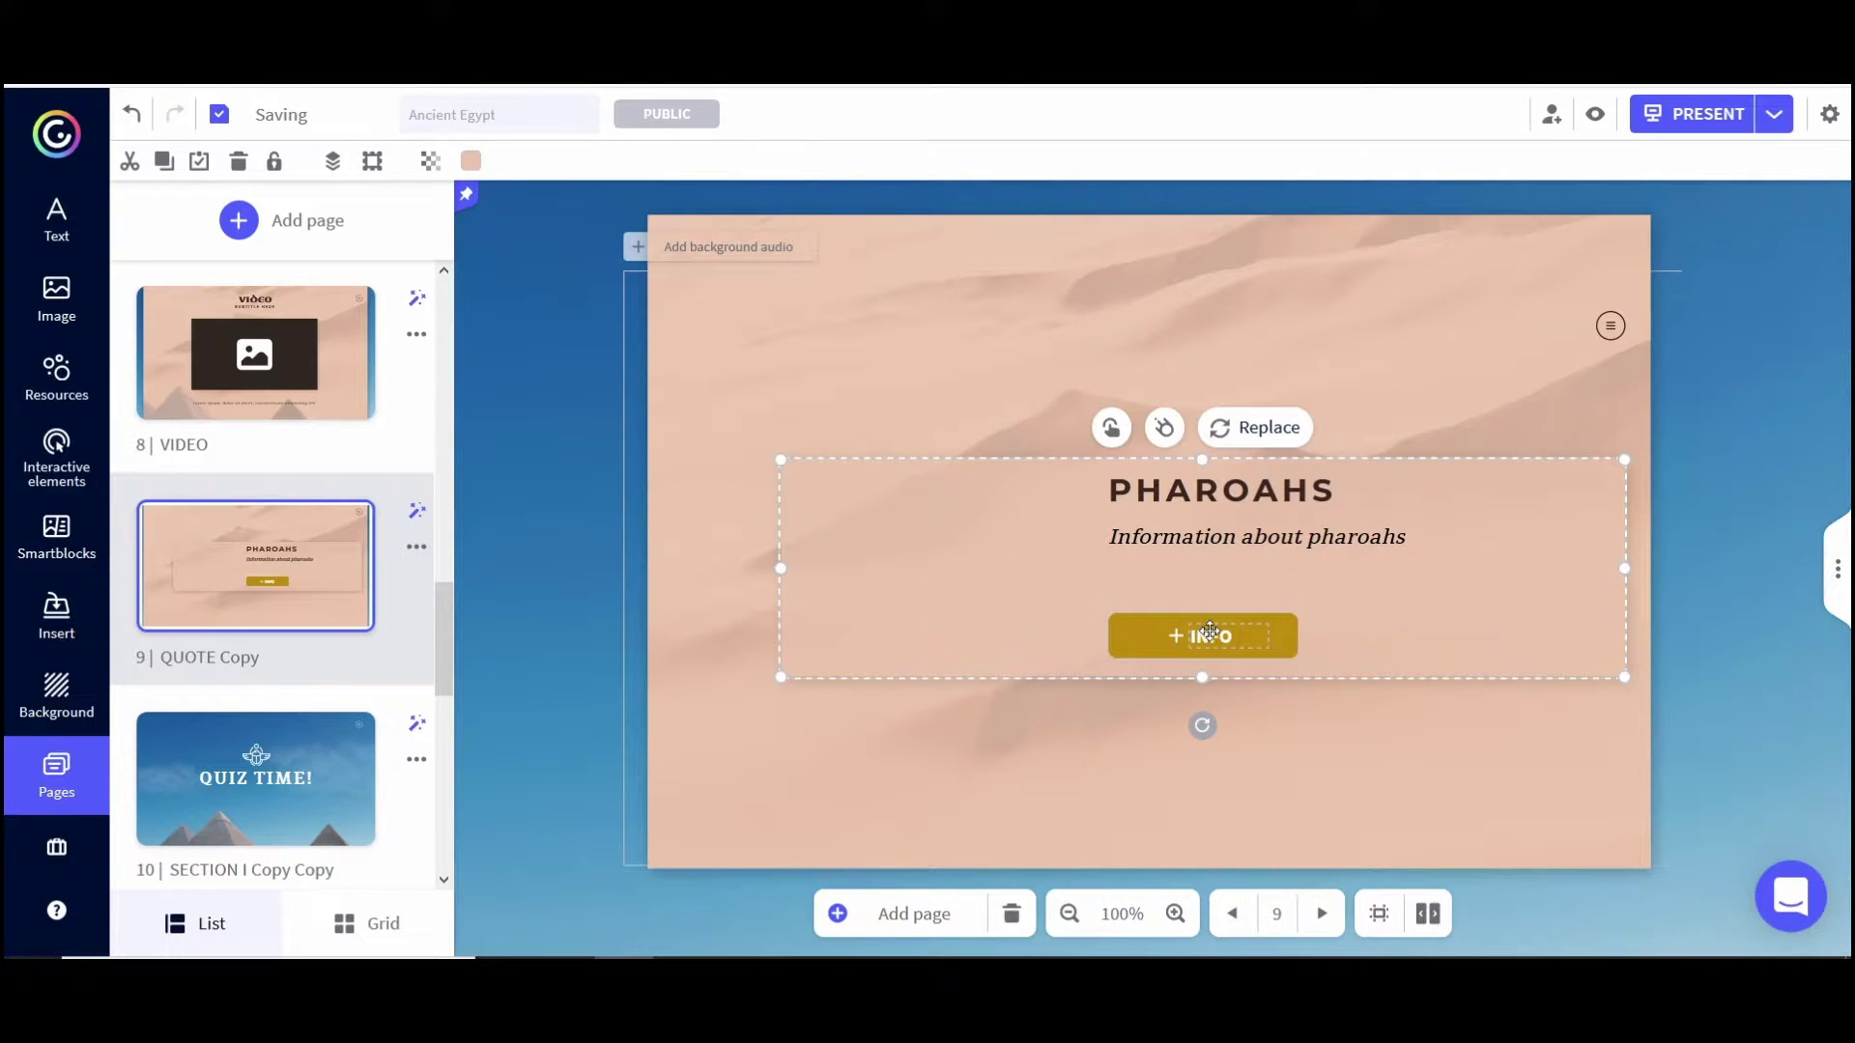
key(Delete)
drag(1288, 629, 1336, 689)
key(Delete)
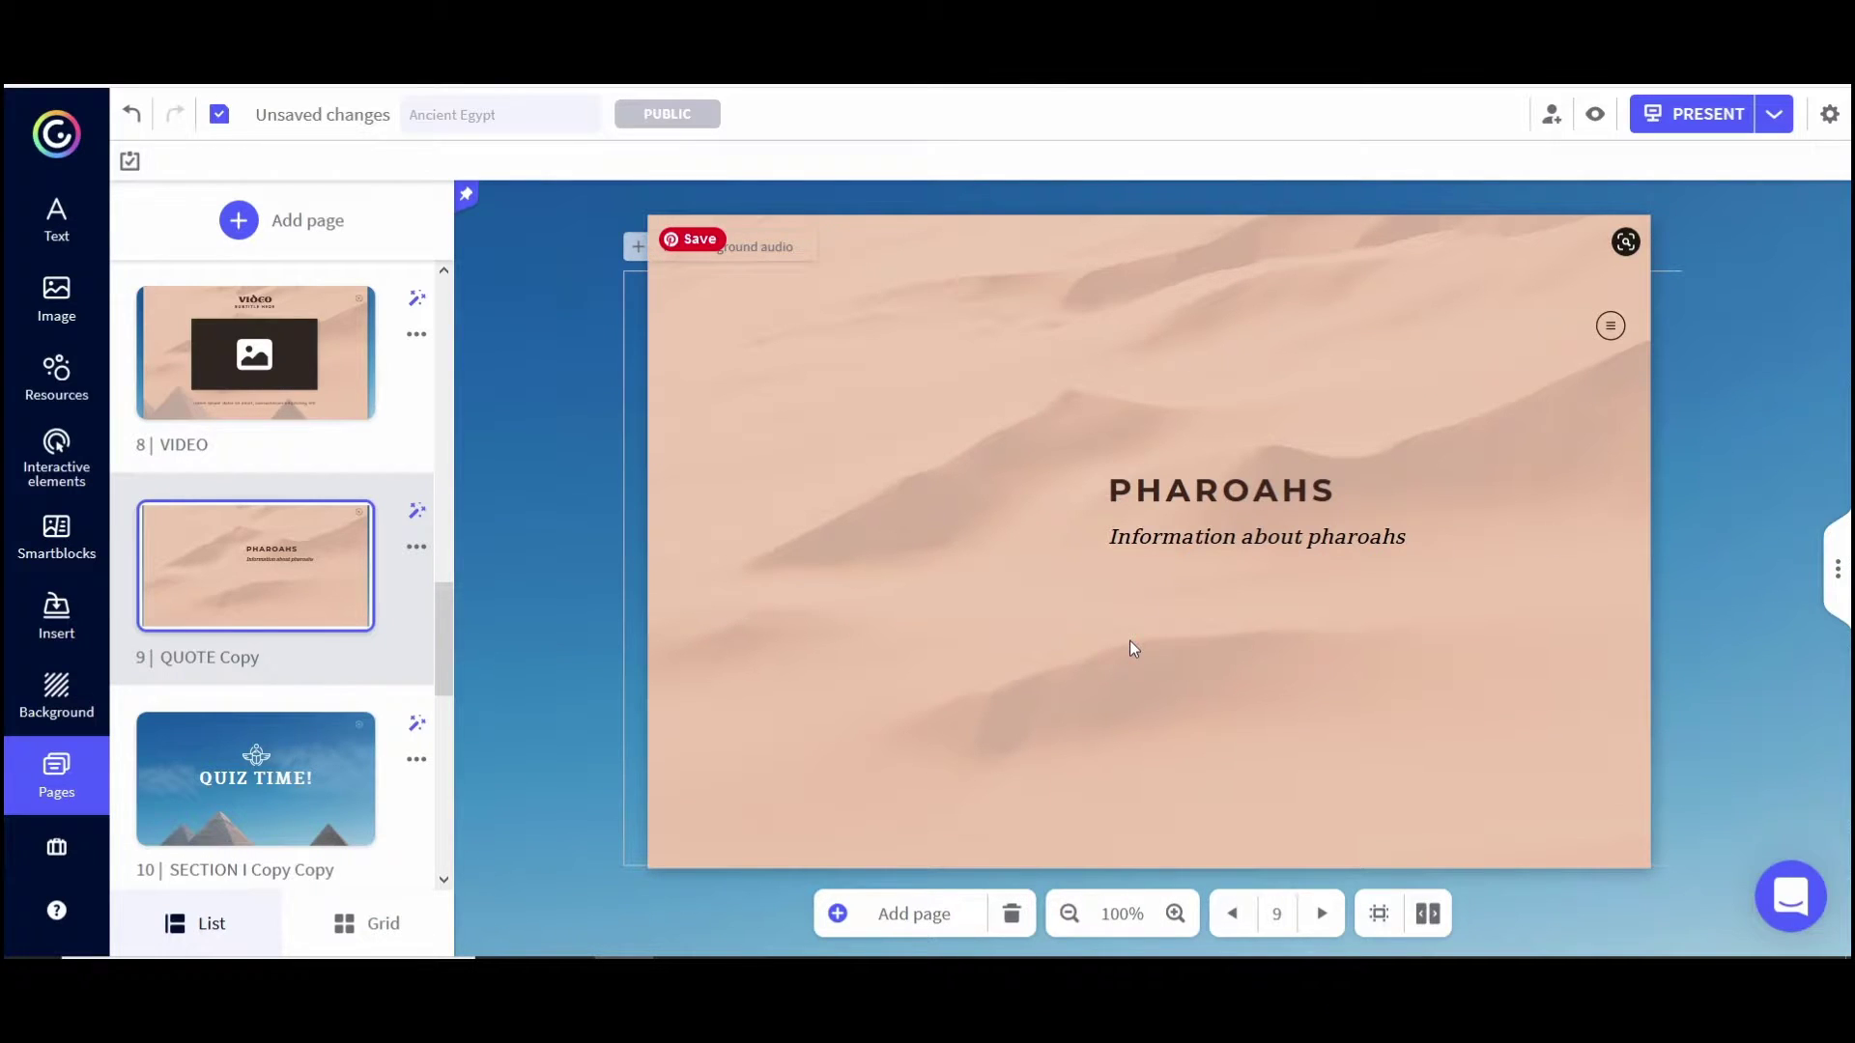
- Upload the hieroglyphics-table image and place it on the left half of the page
click(48, 319)
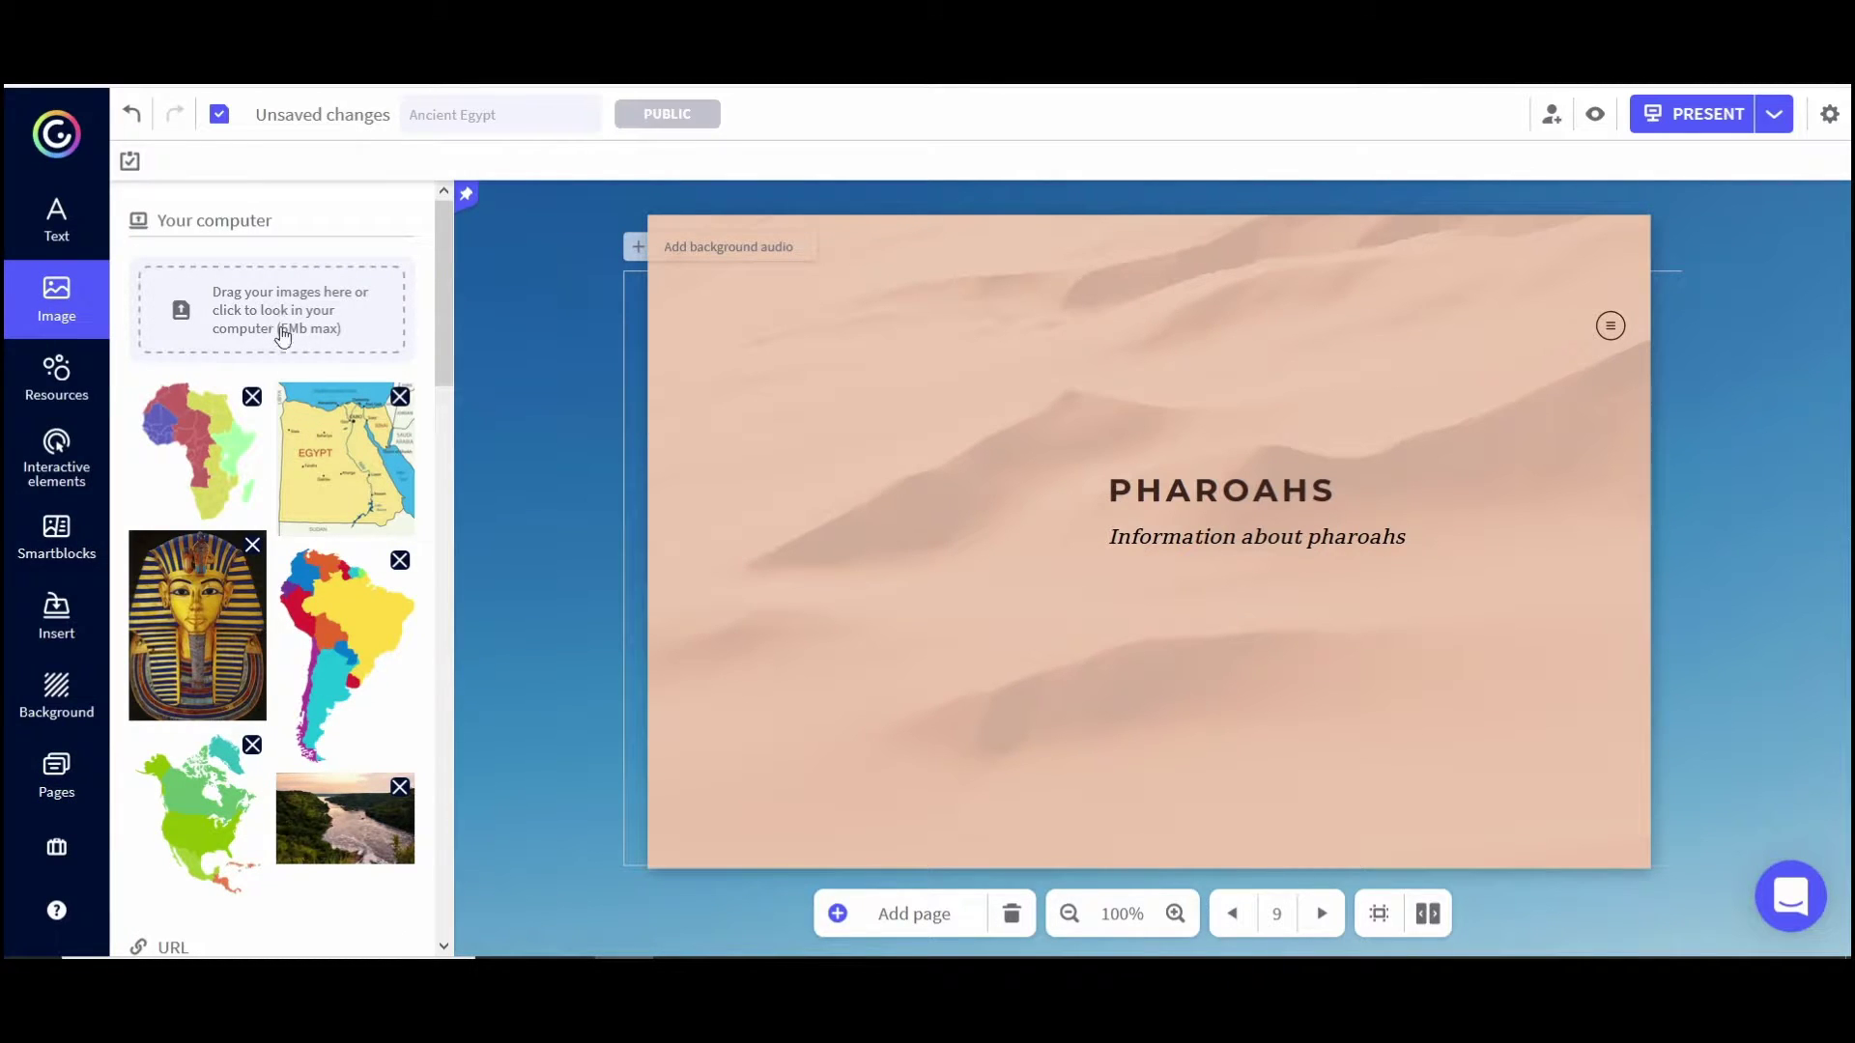
click(355, 328)
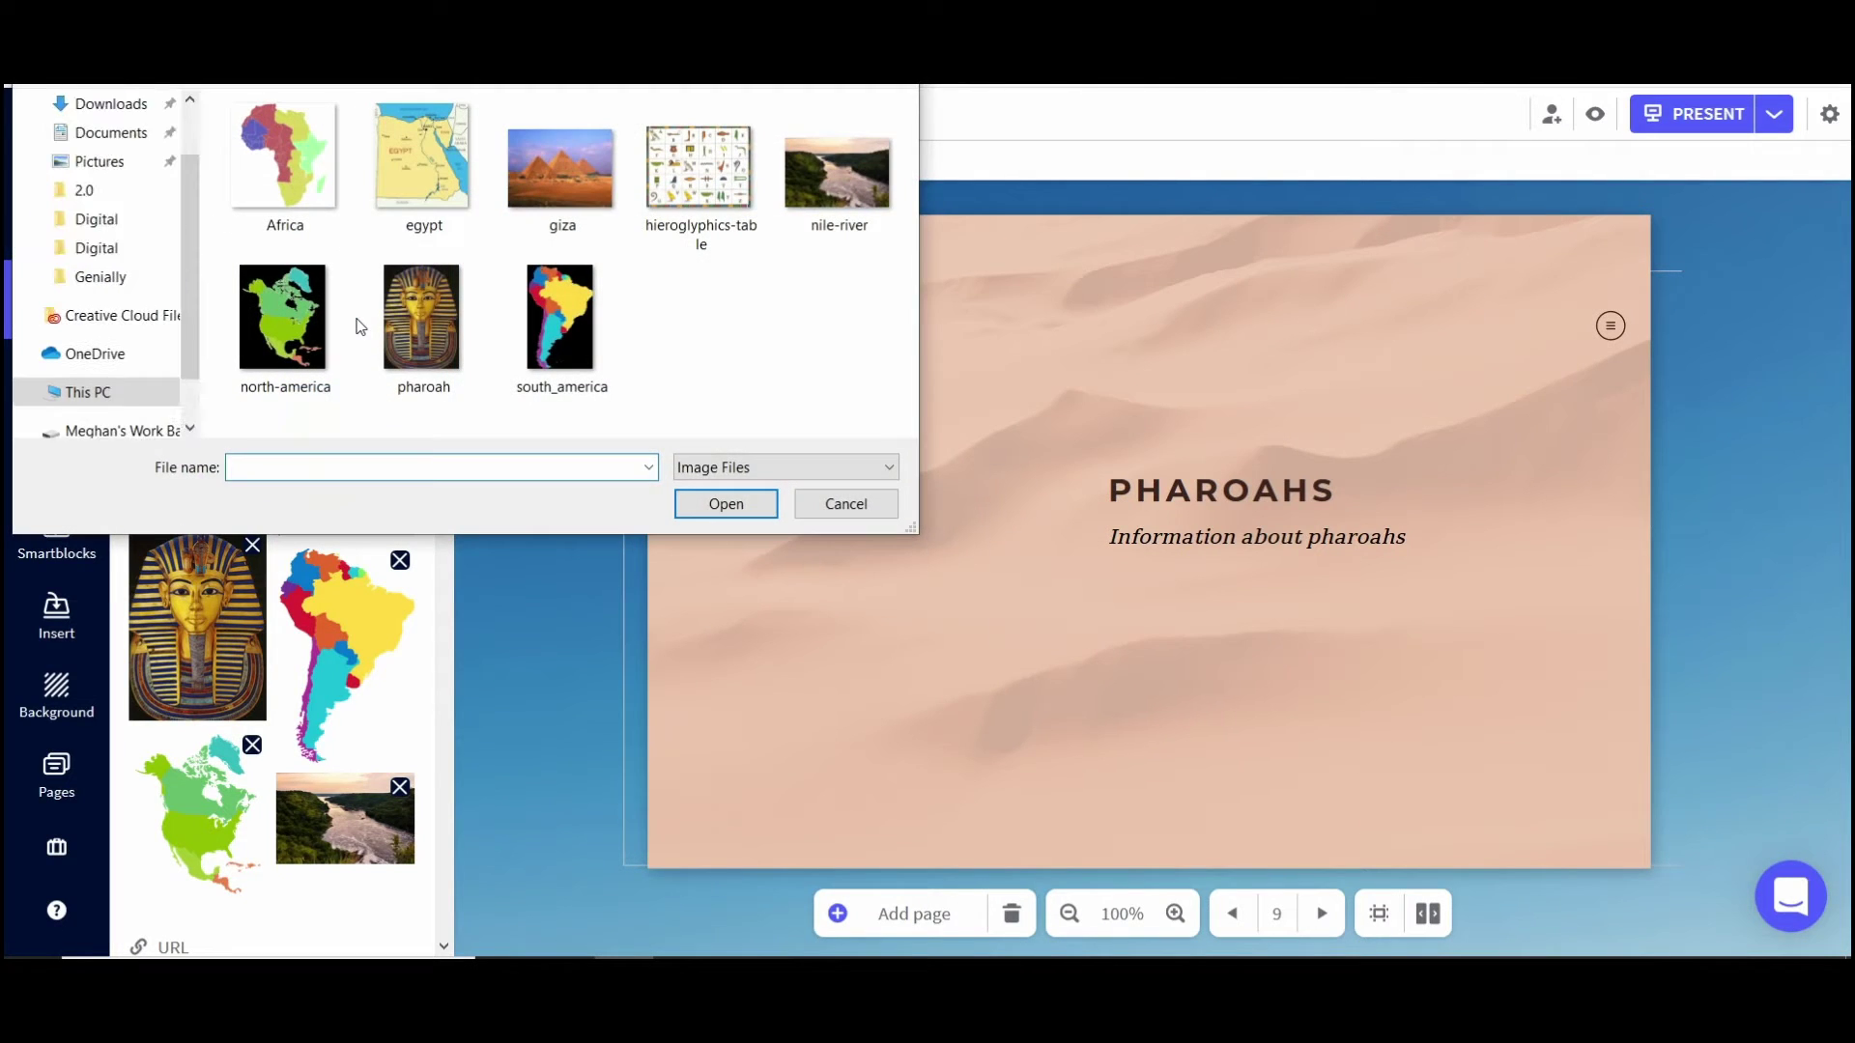
double_click(715, 182)
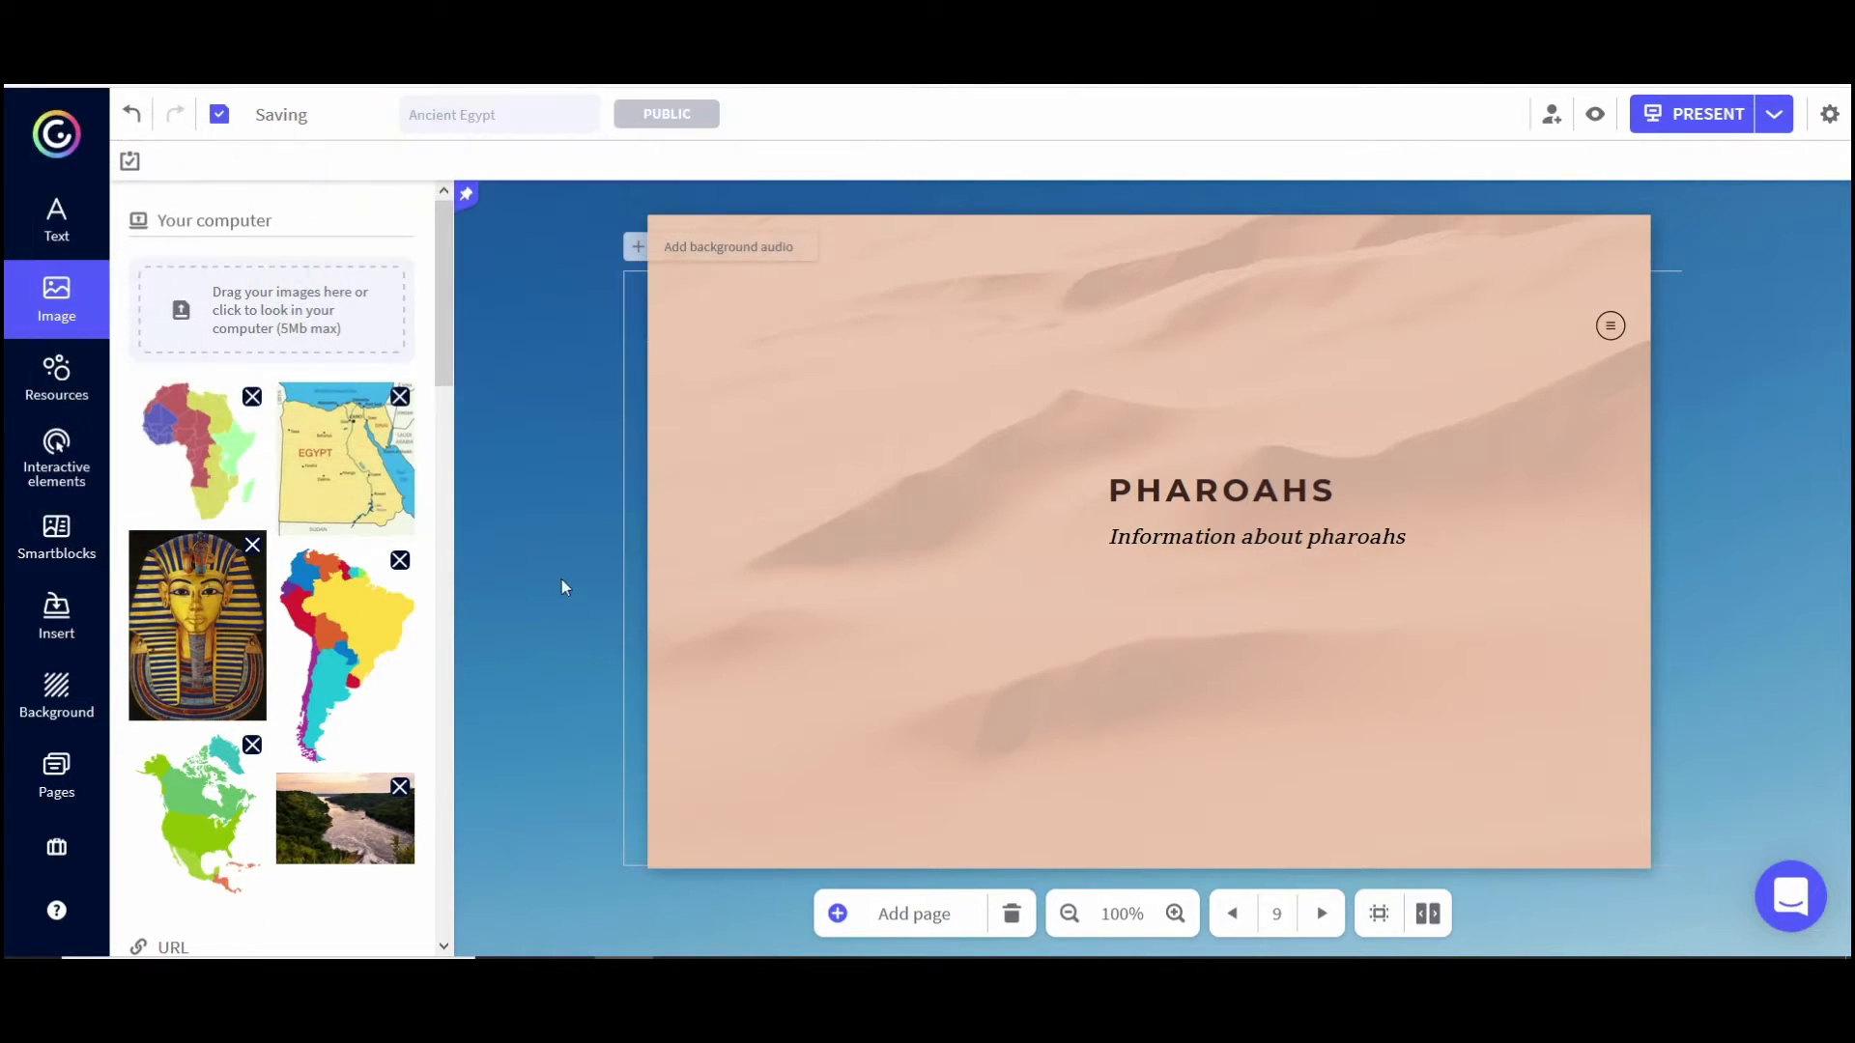
drag(1291, 592, 1063, 517)
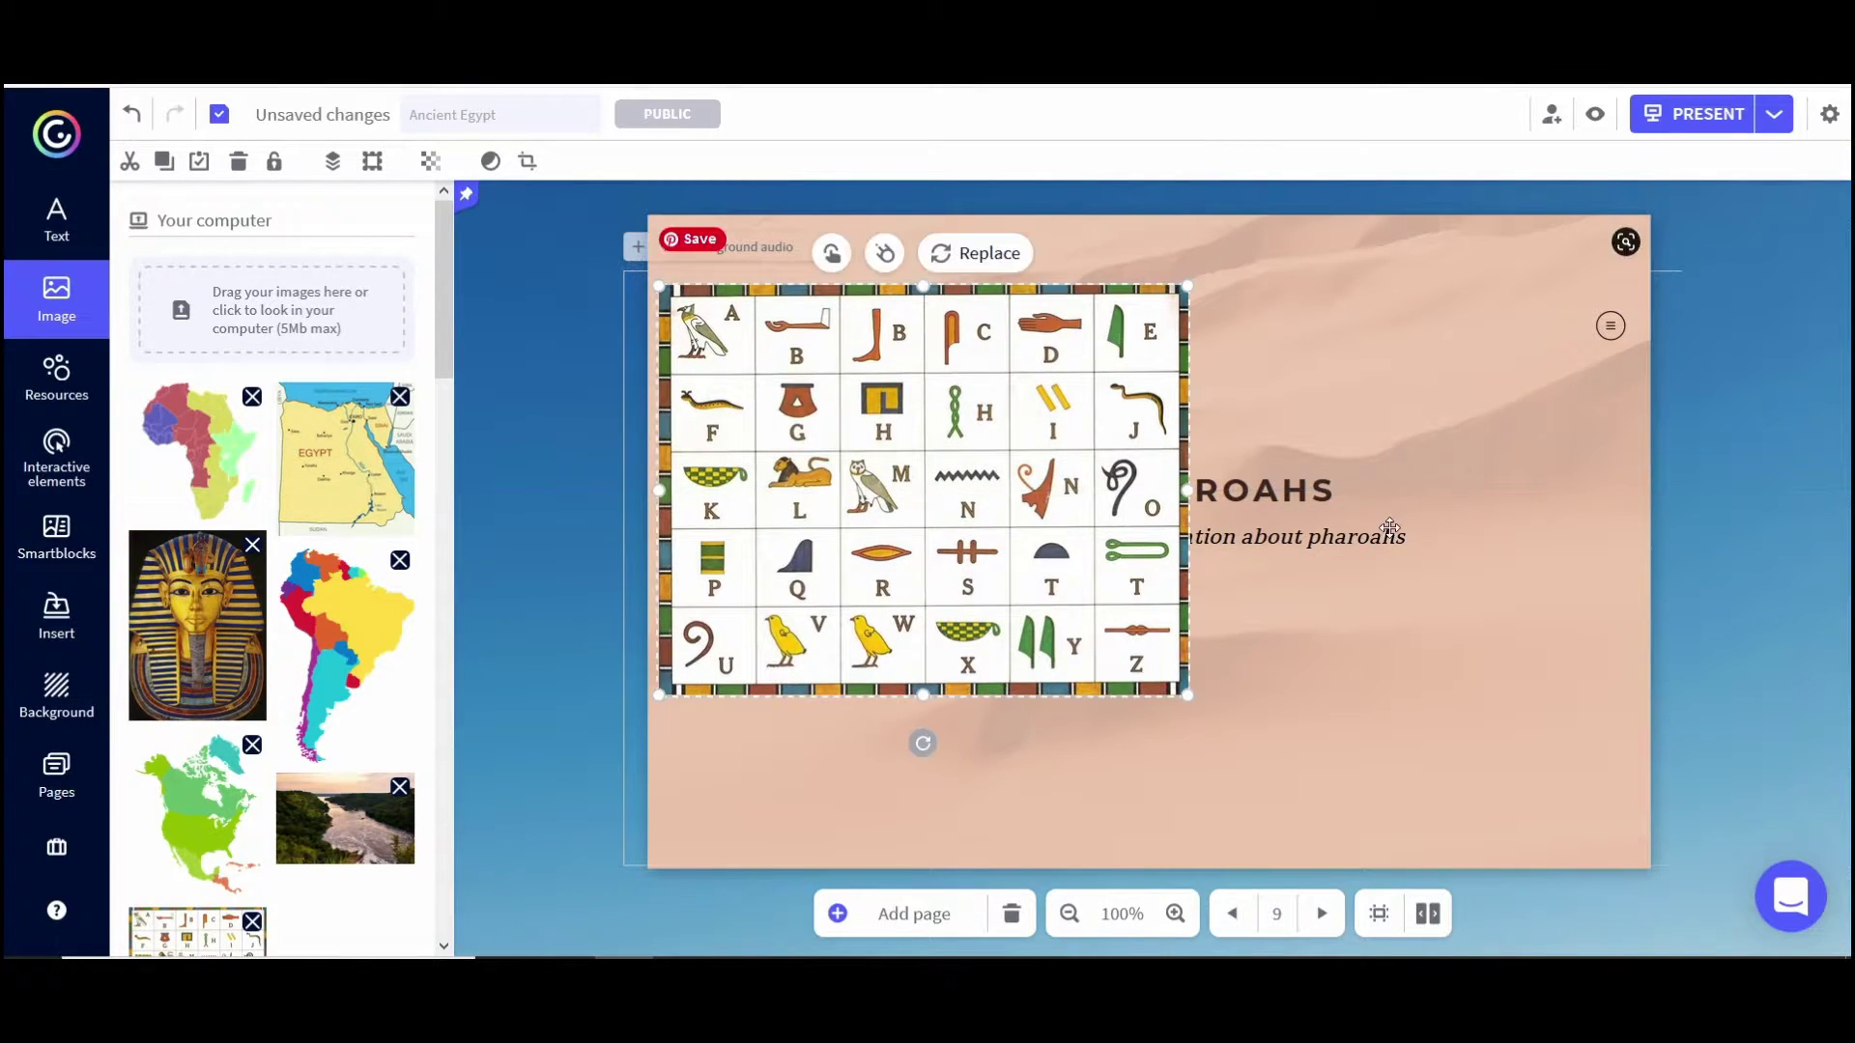
- Move the PHAROAHS heading up beside the top of the hieroglyphics table and delete the round menu icon
click(1266, 490)
drag(1305, 475, 1353, 288)
drag(1608, 328, 1753, 367)
key(Delete)
- Change the page heading to "HIEROGLYPHICS"
click(1362, 305)
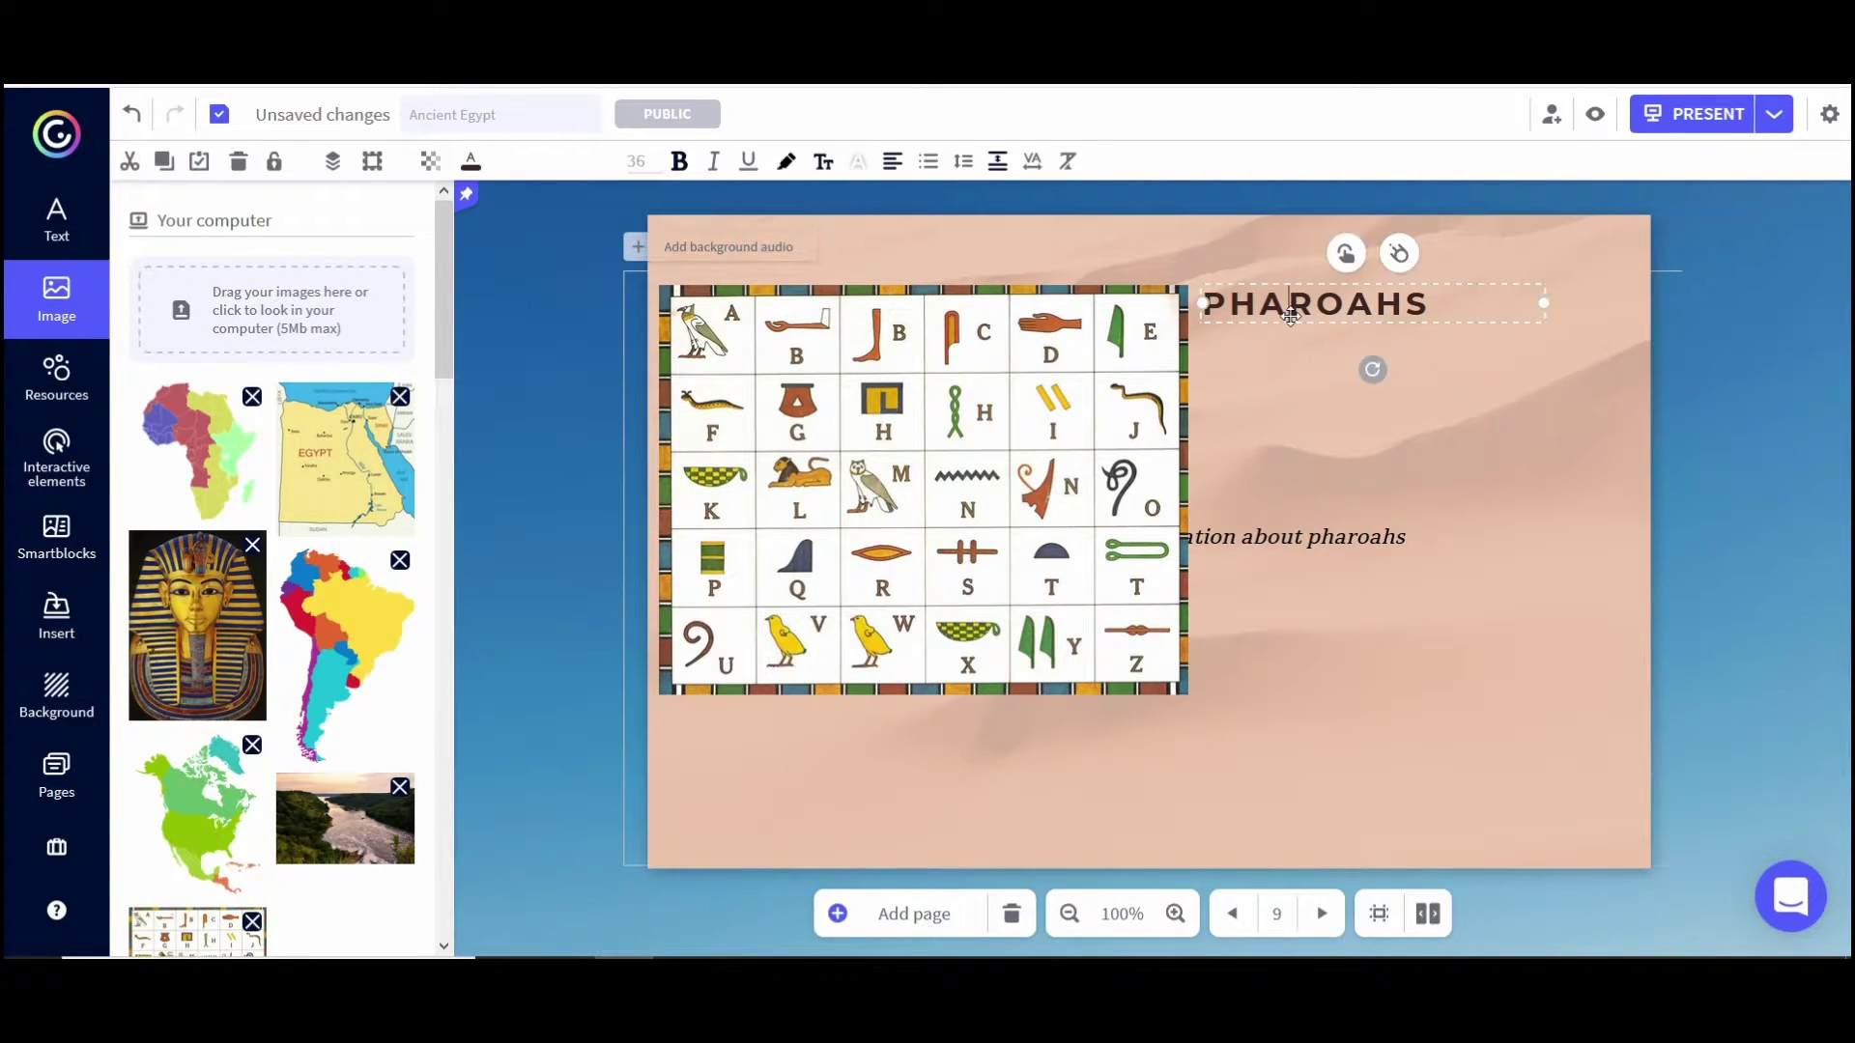
double_click(1362, 305)
text(HIE)
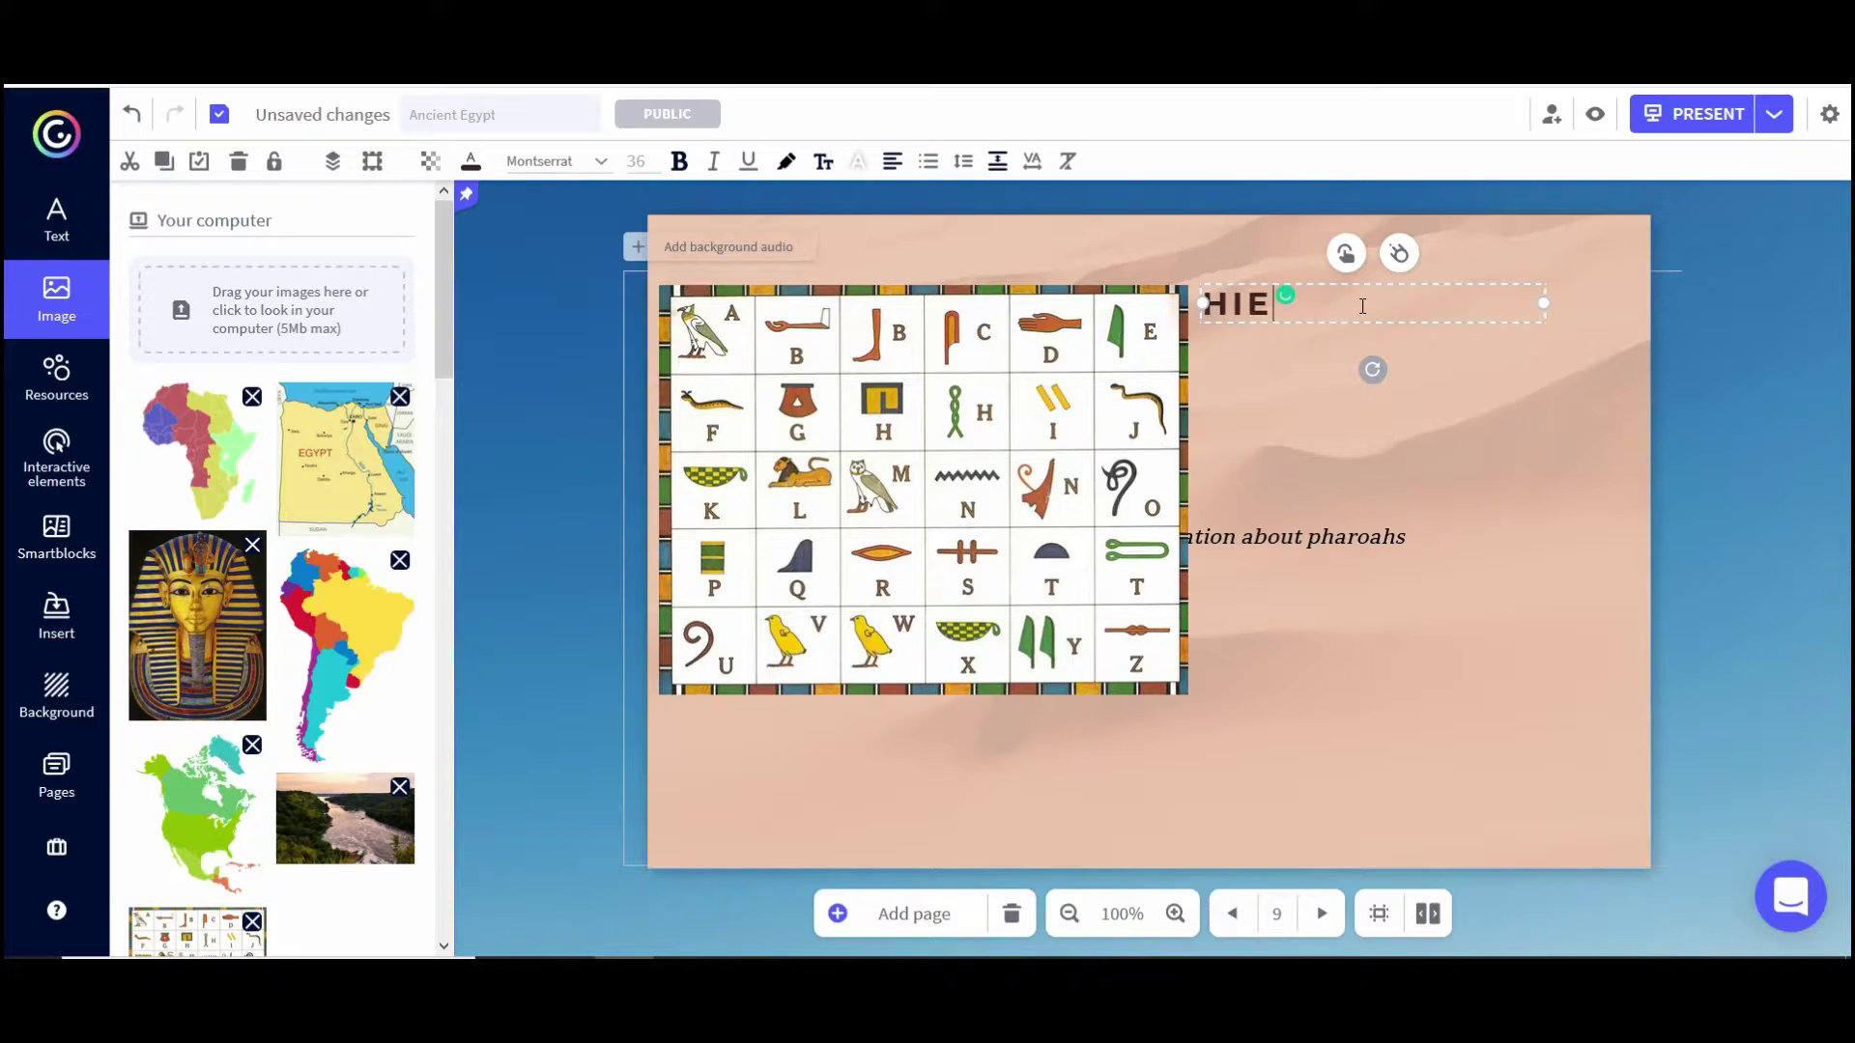
text(ROGLYPHICS)
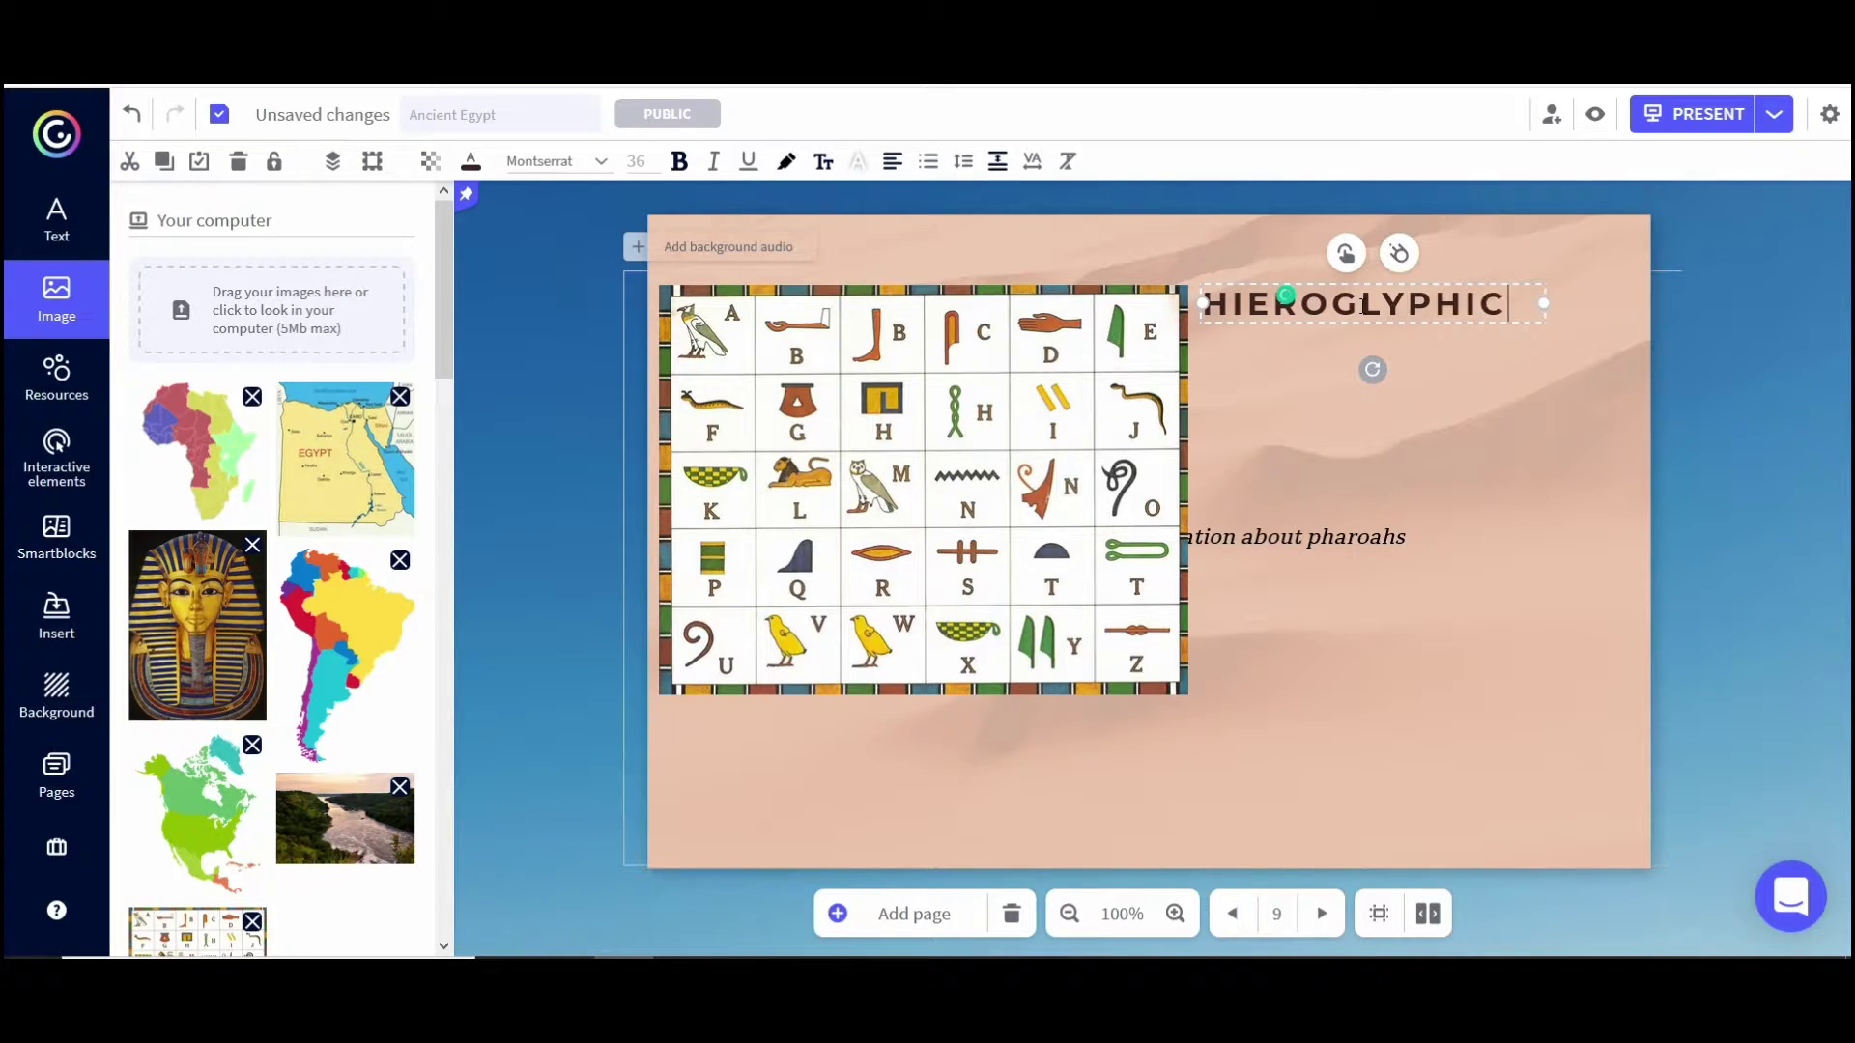
- Move the subtitle under the heading and change it to "Use the key to write your name in hieroglyphics in the space below."
drag(1285, 536, 1365, 335)
click(1503, 337)
drag(1502, 337, 1210, 361)
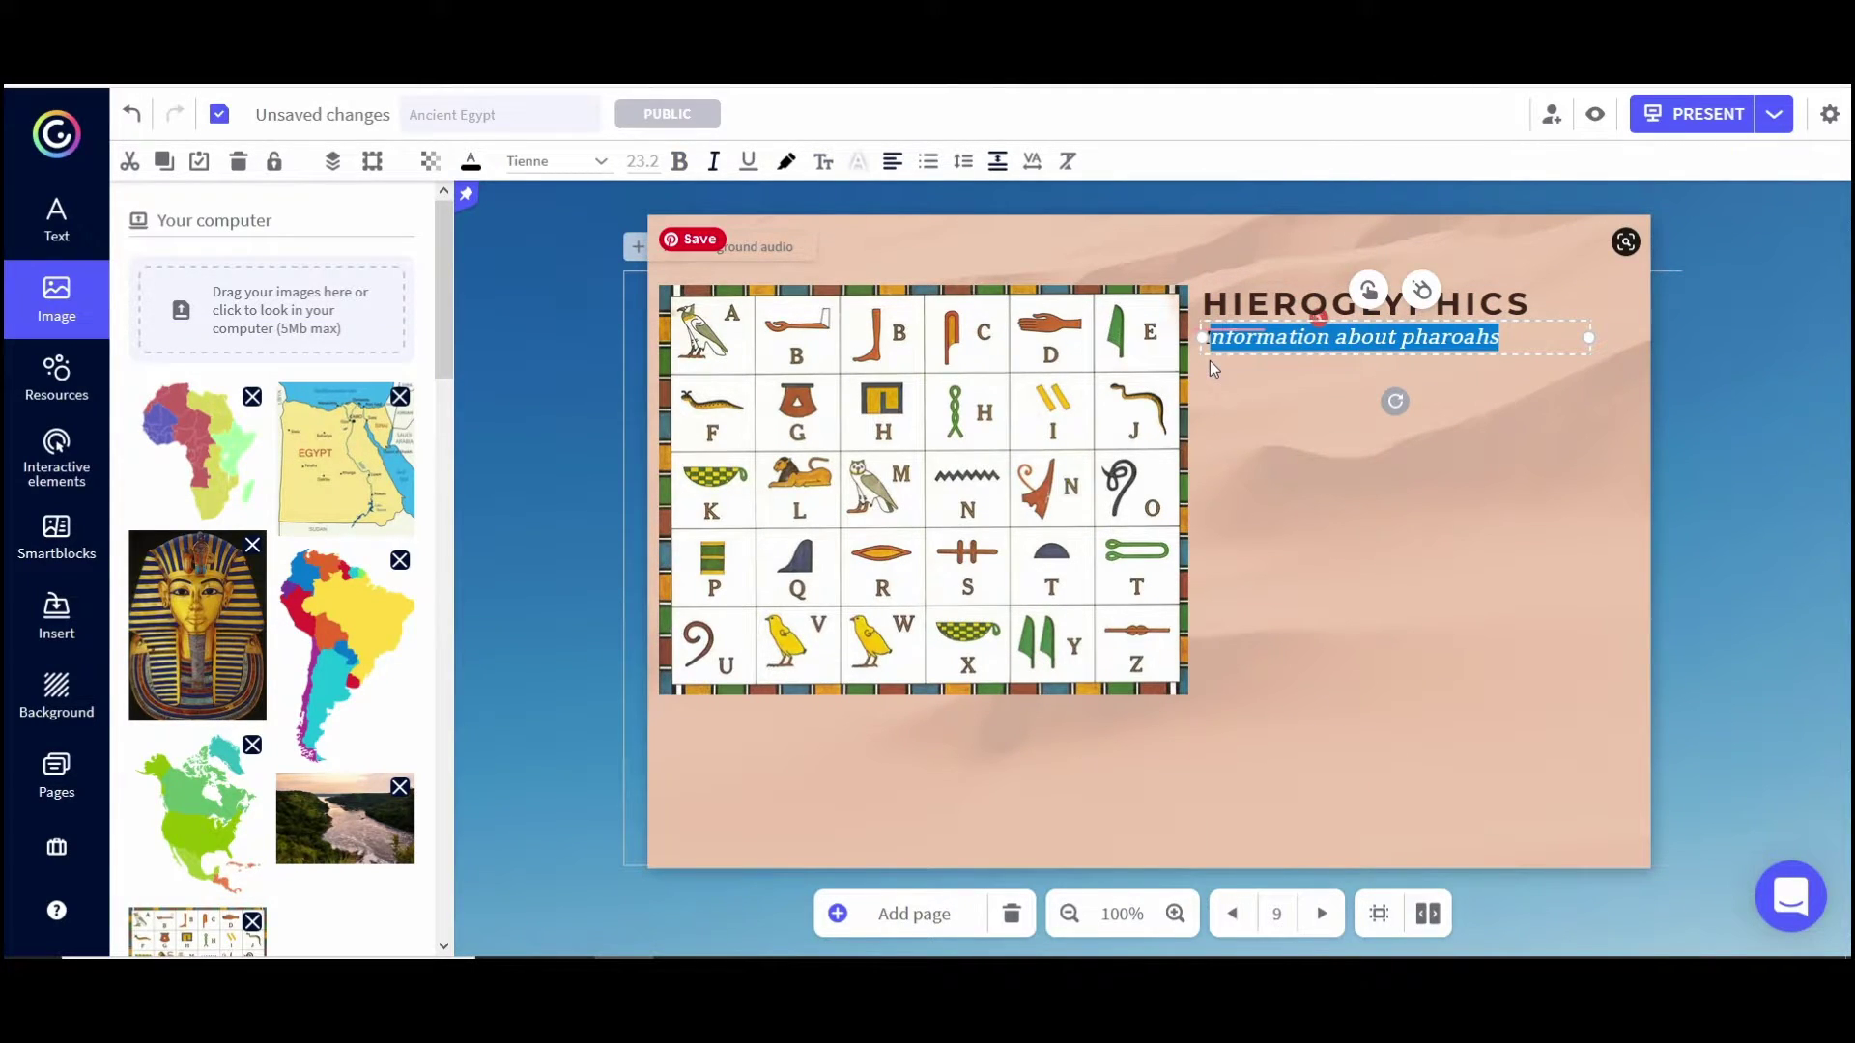
key(BackSpace)
text(Use the )
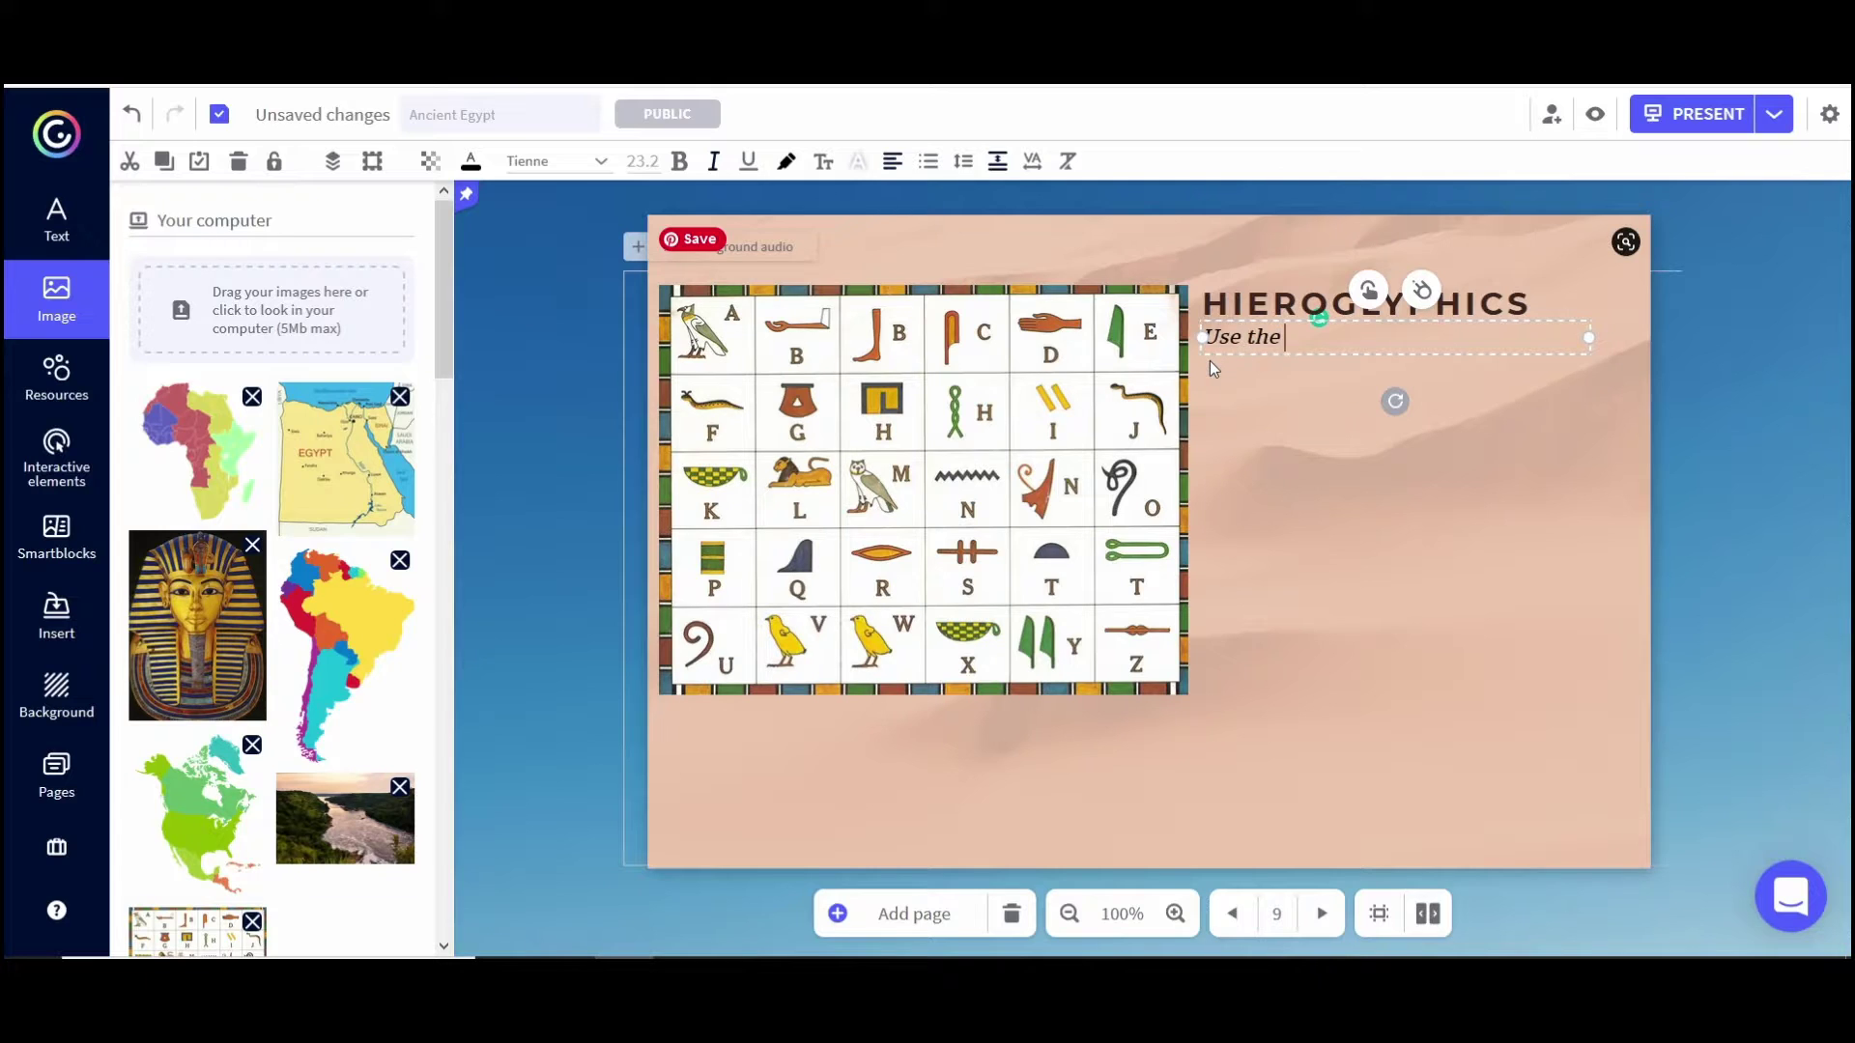
text(key to write your name in )
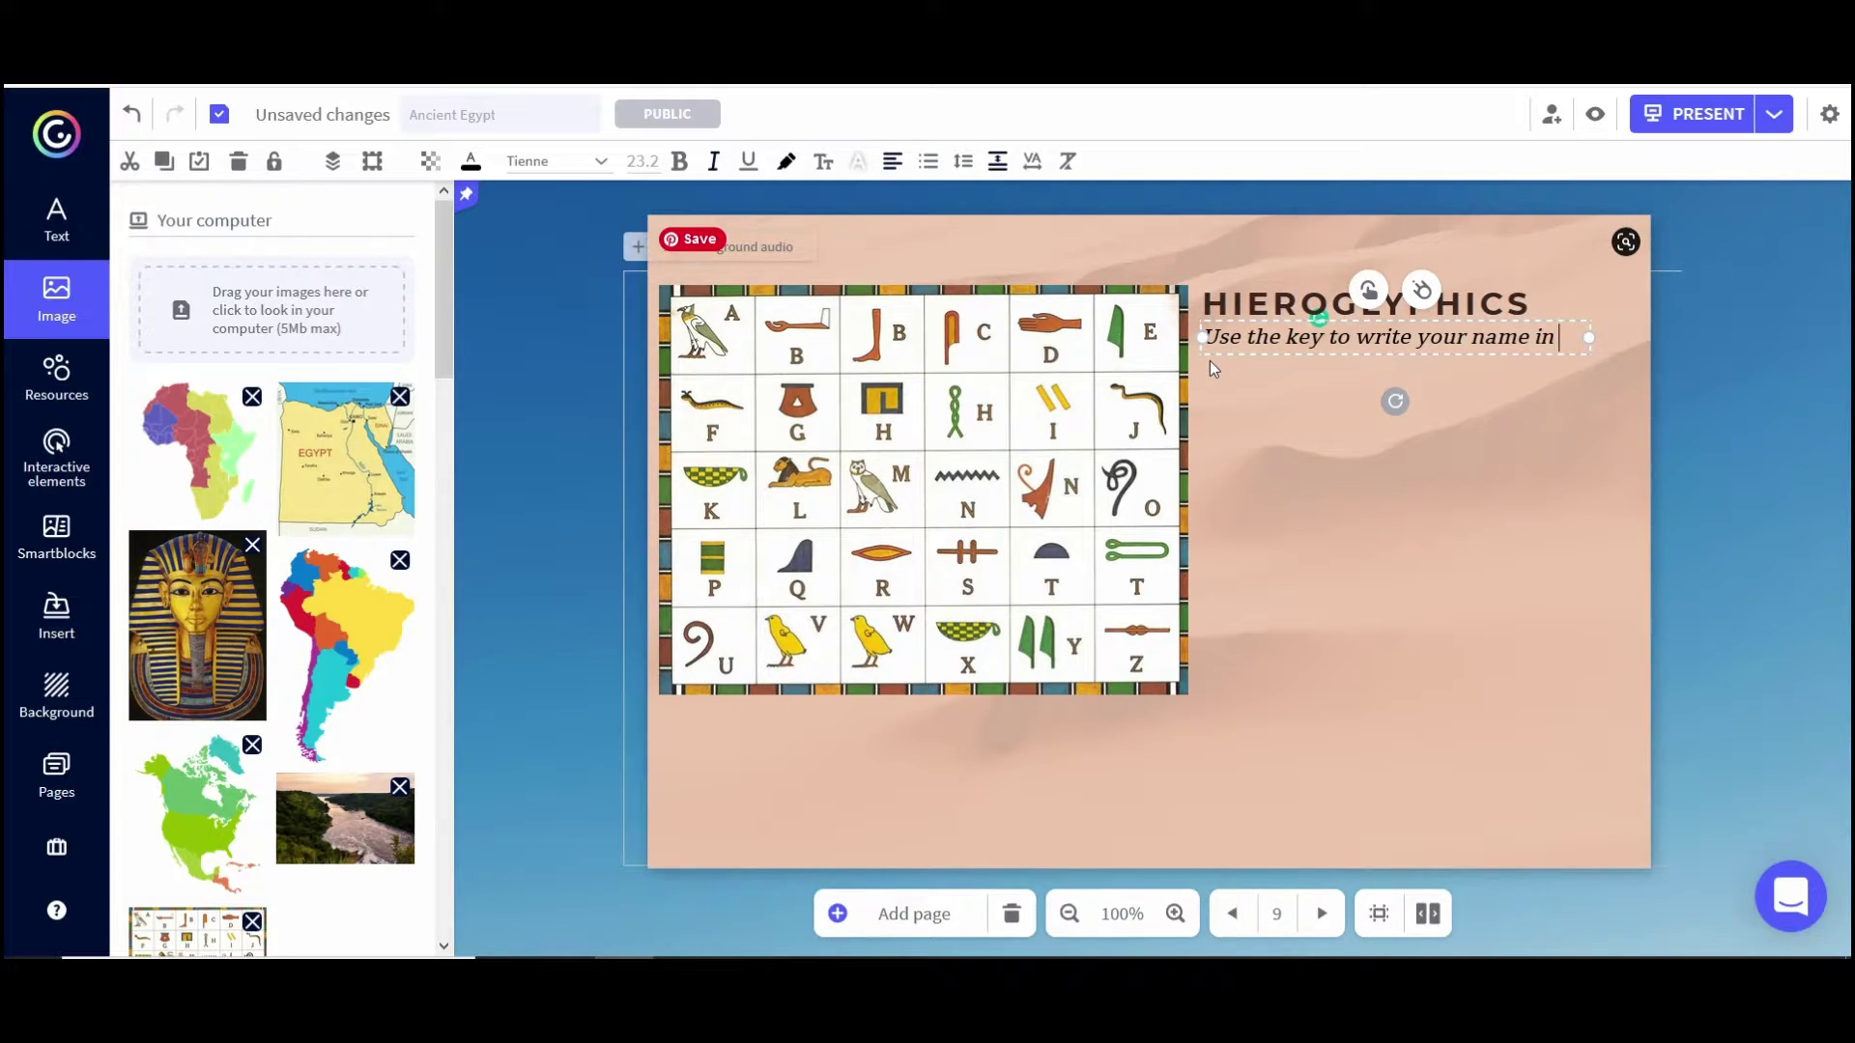
text(hieroglp)
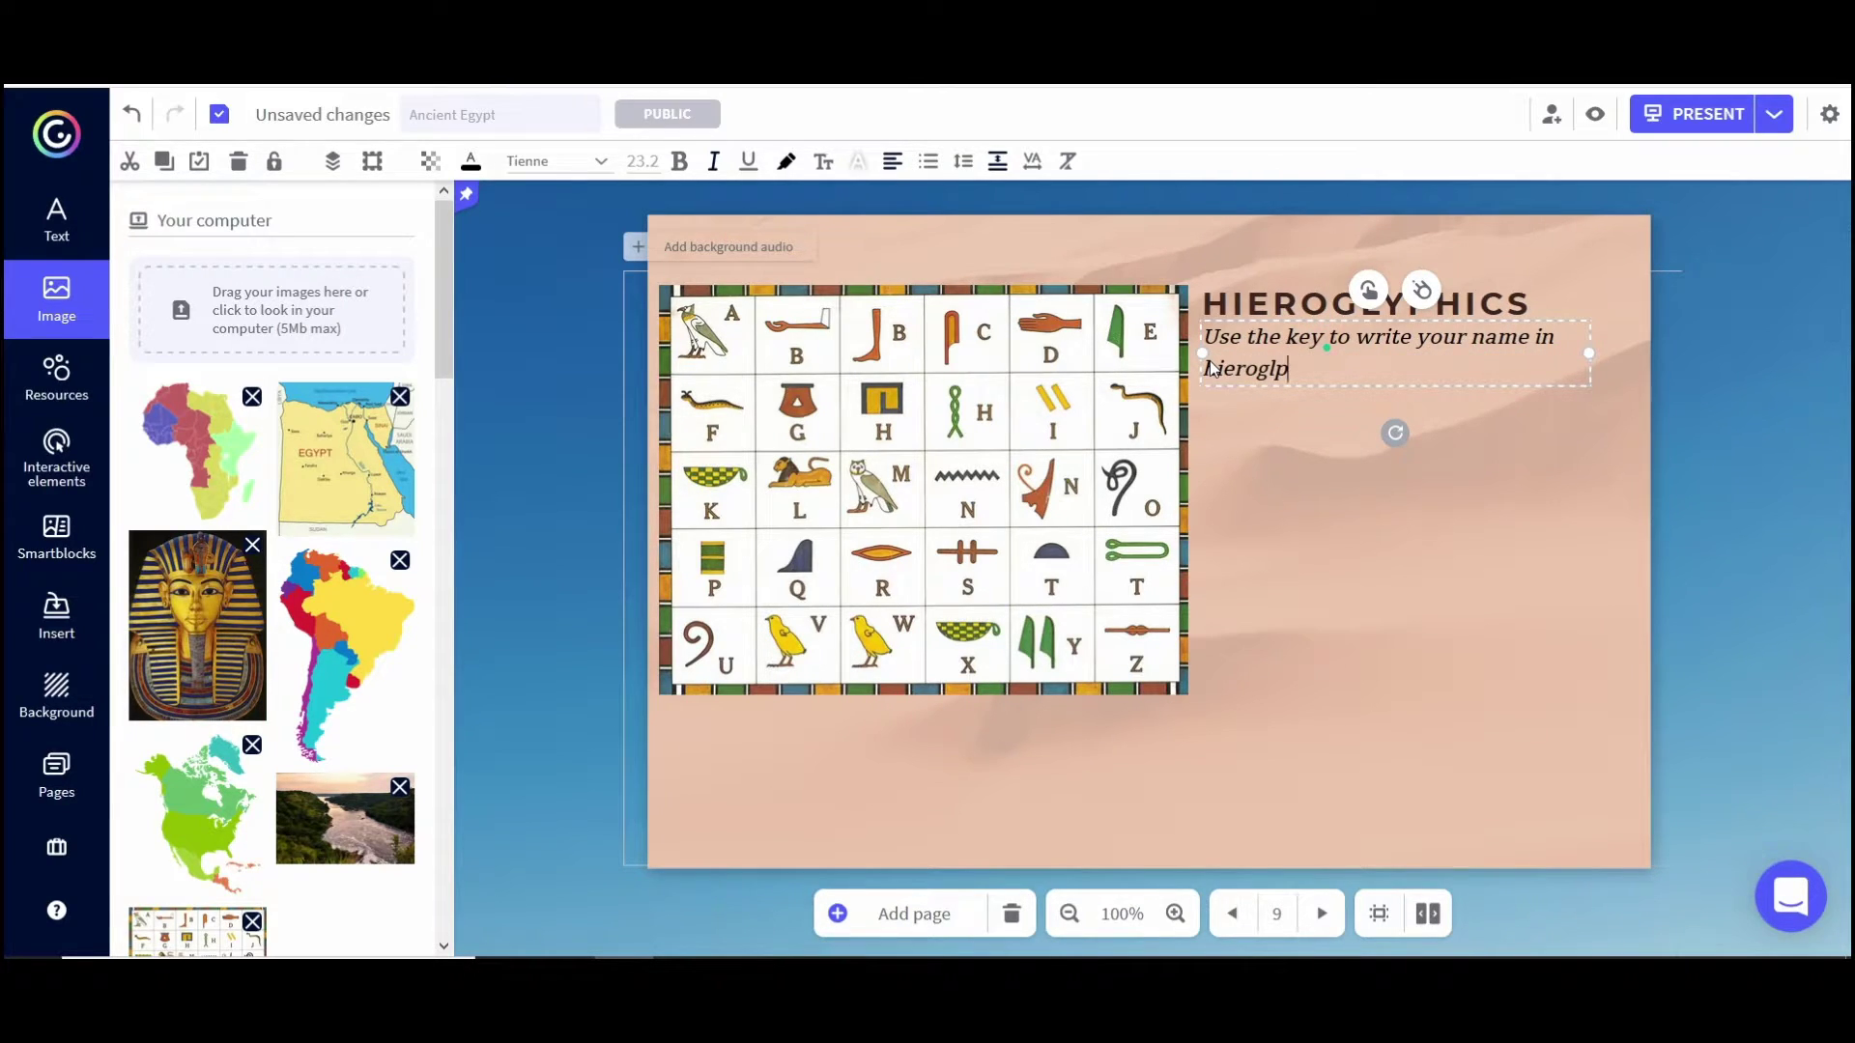
key(BackSpace)
text(yphics in)
text( the space)
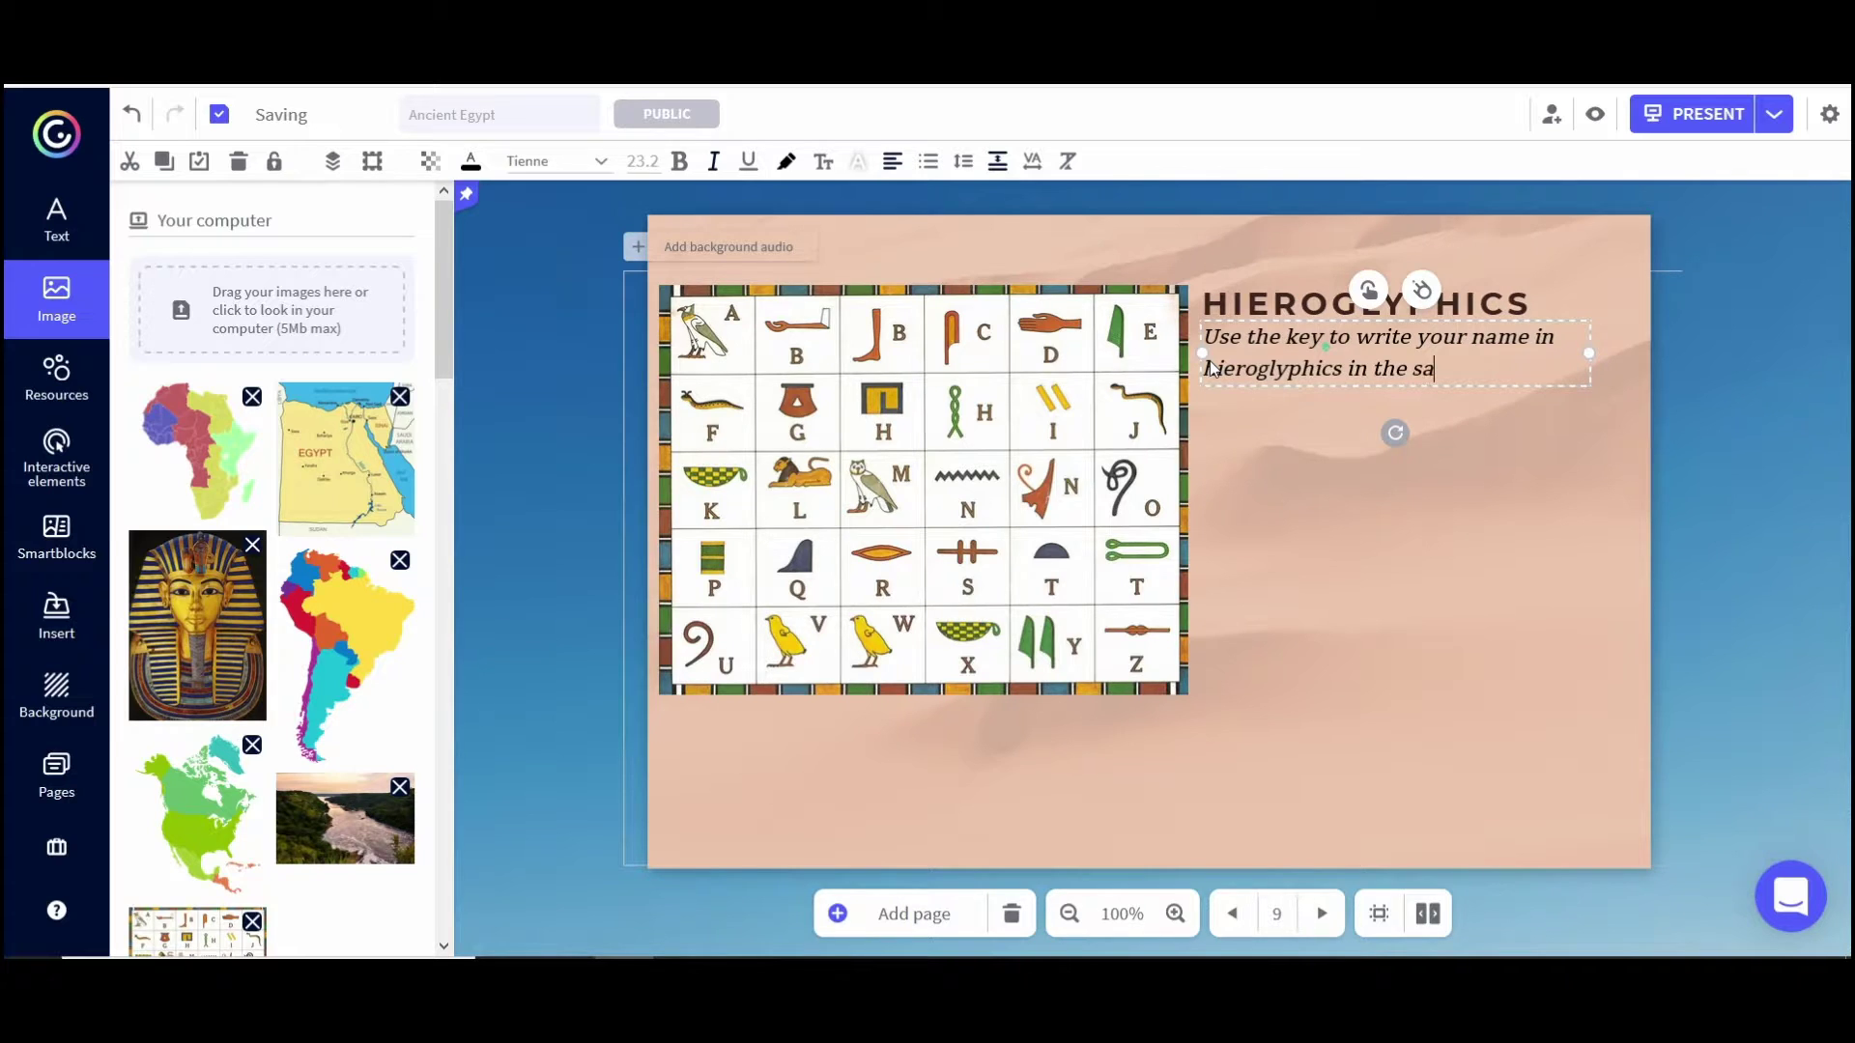
text( below.)
click(1440, 778)
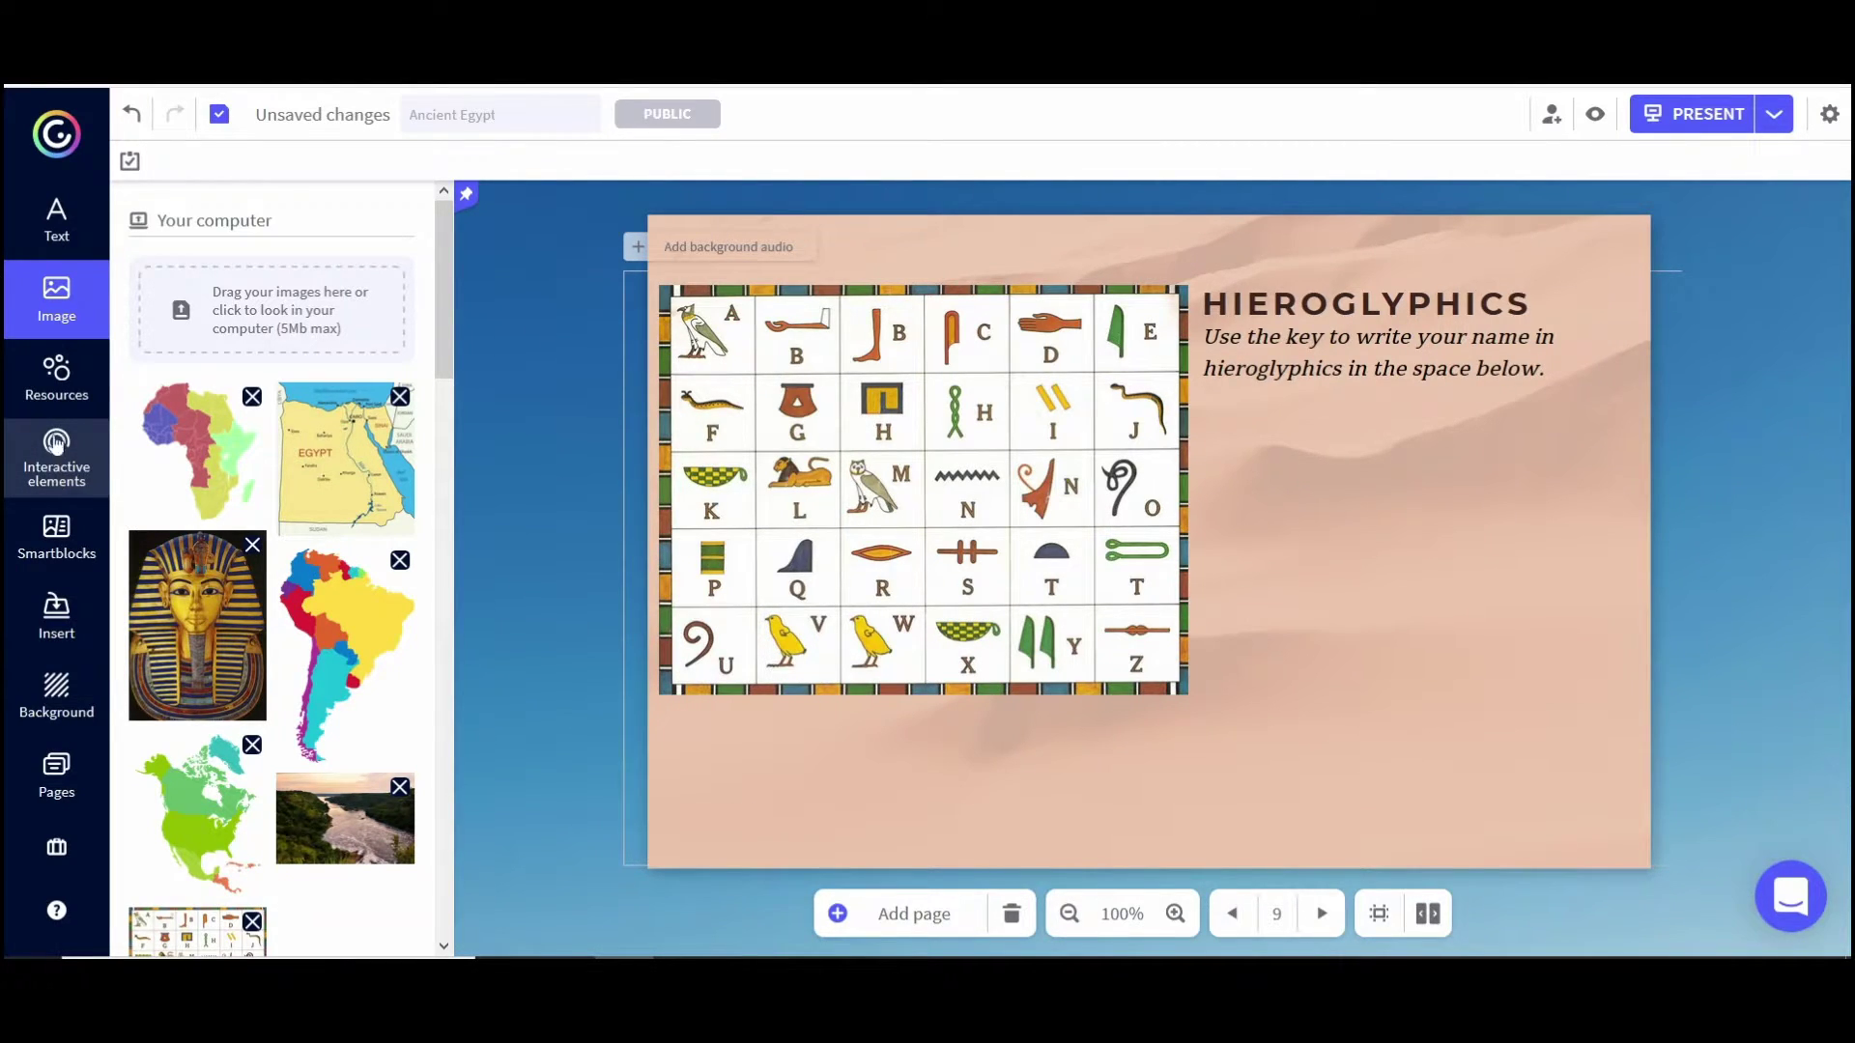
- Add a square shape and enlarge it to fill the area below the instructions, beside the hieroglyphics table
click(56, 405)
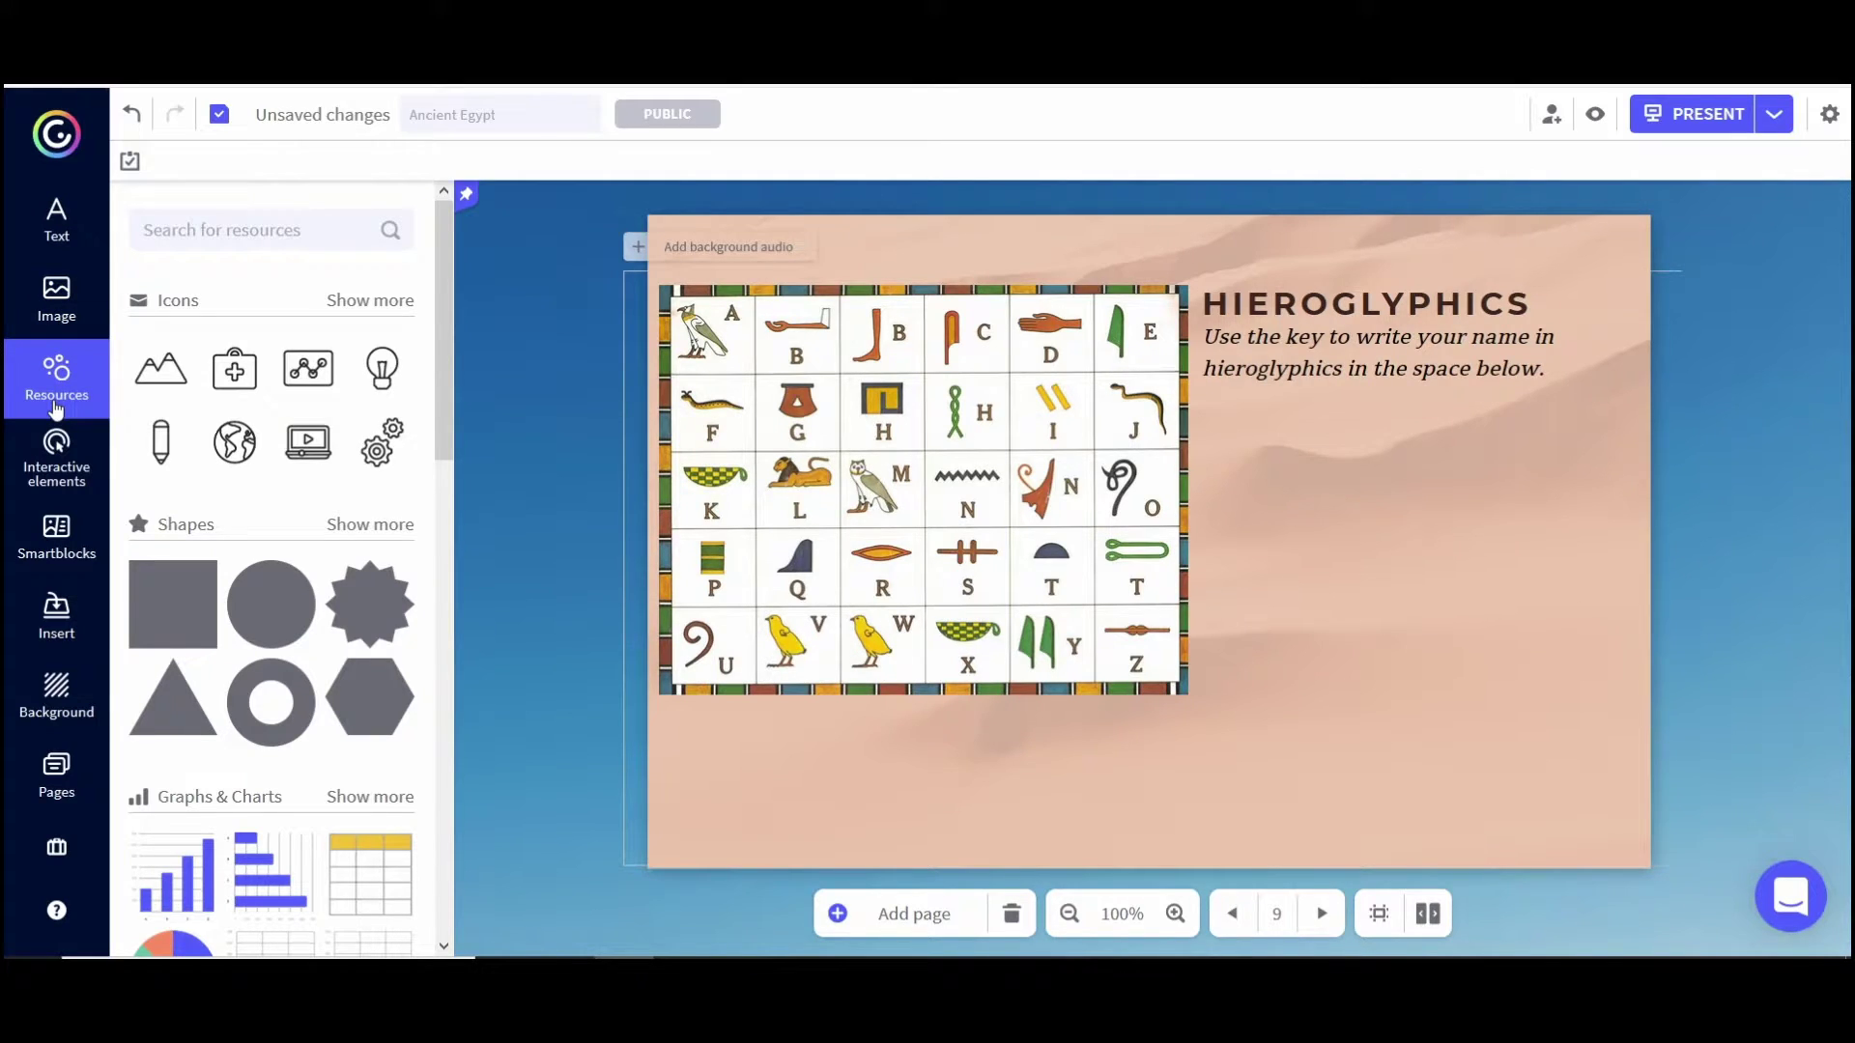
click(165, 600)
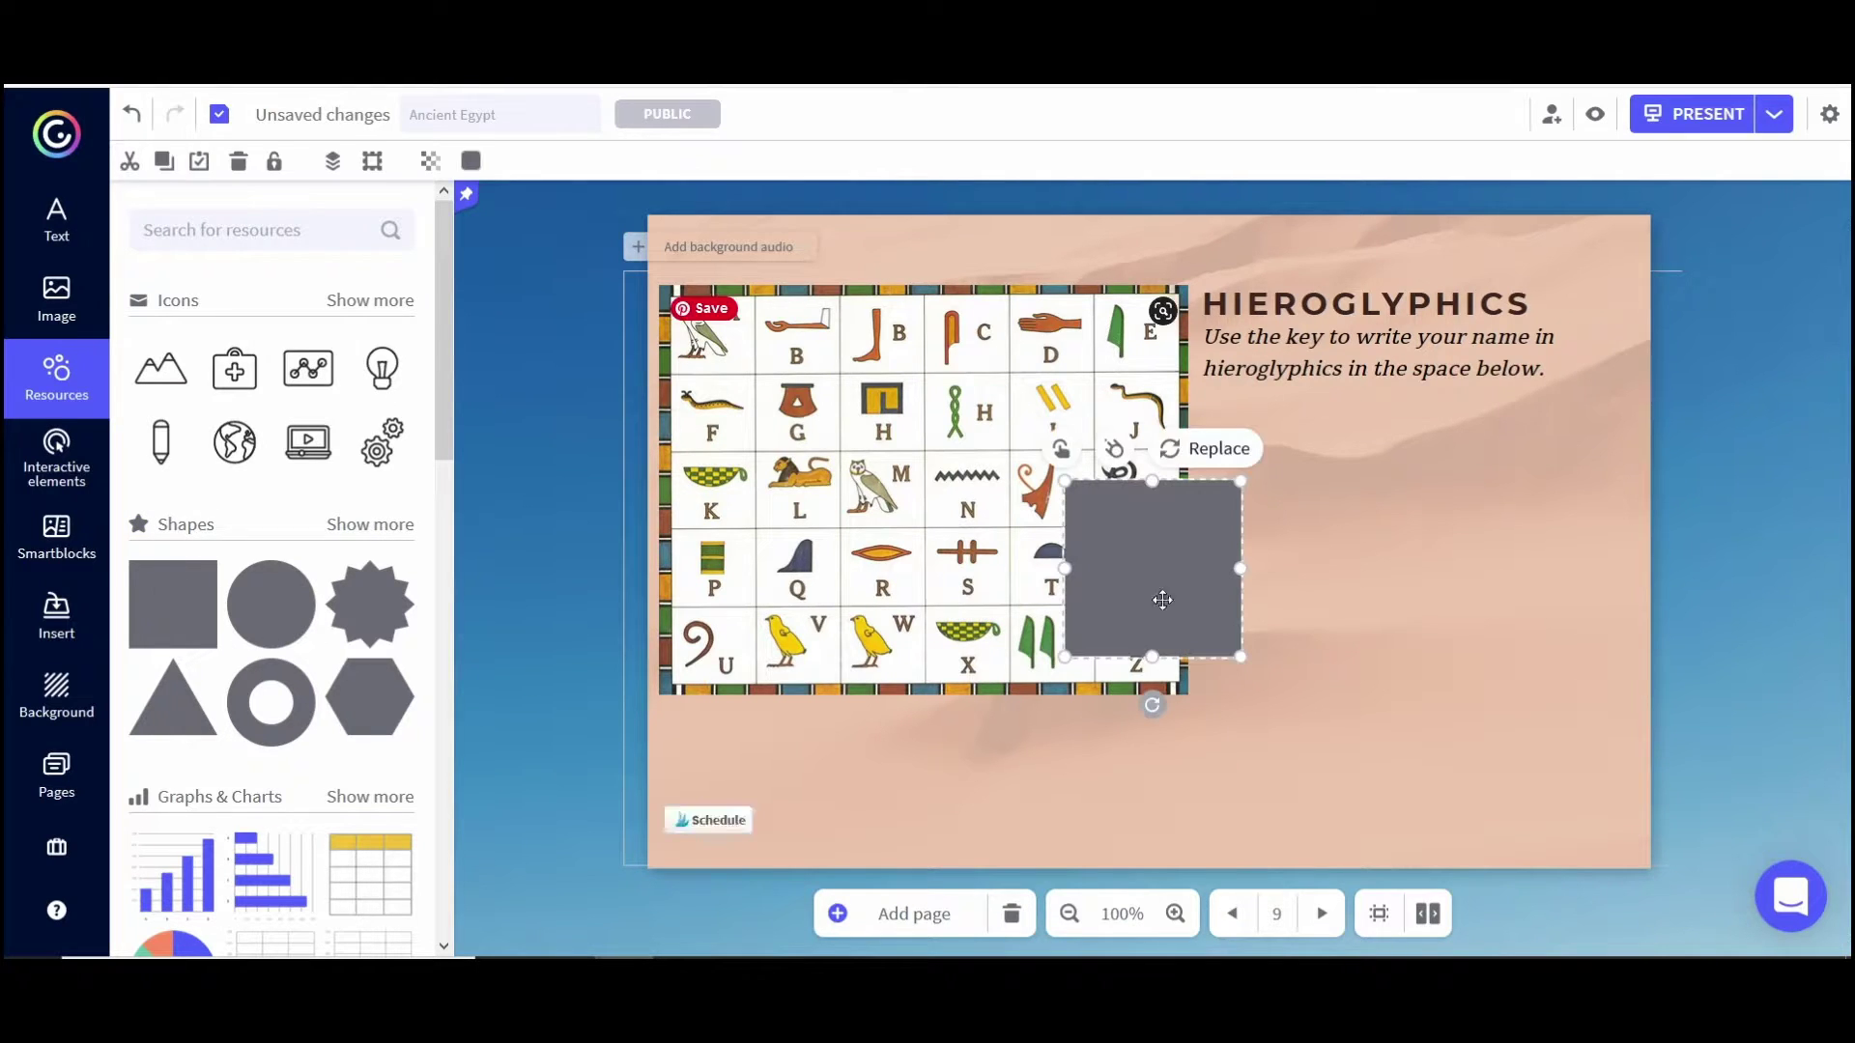
drag(1092, 549, 1225, 471)
drag(1370, 489, 1615, 476)
drag(1402, 578, 1395, 830)
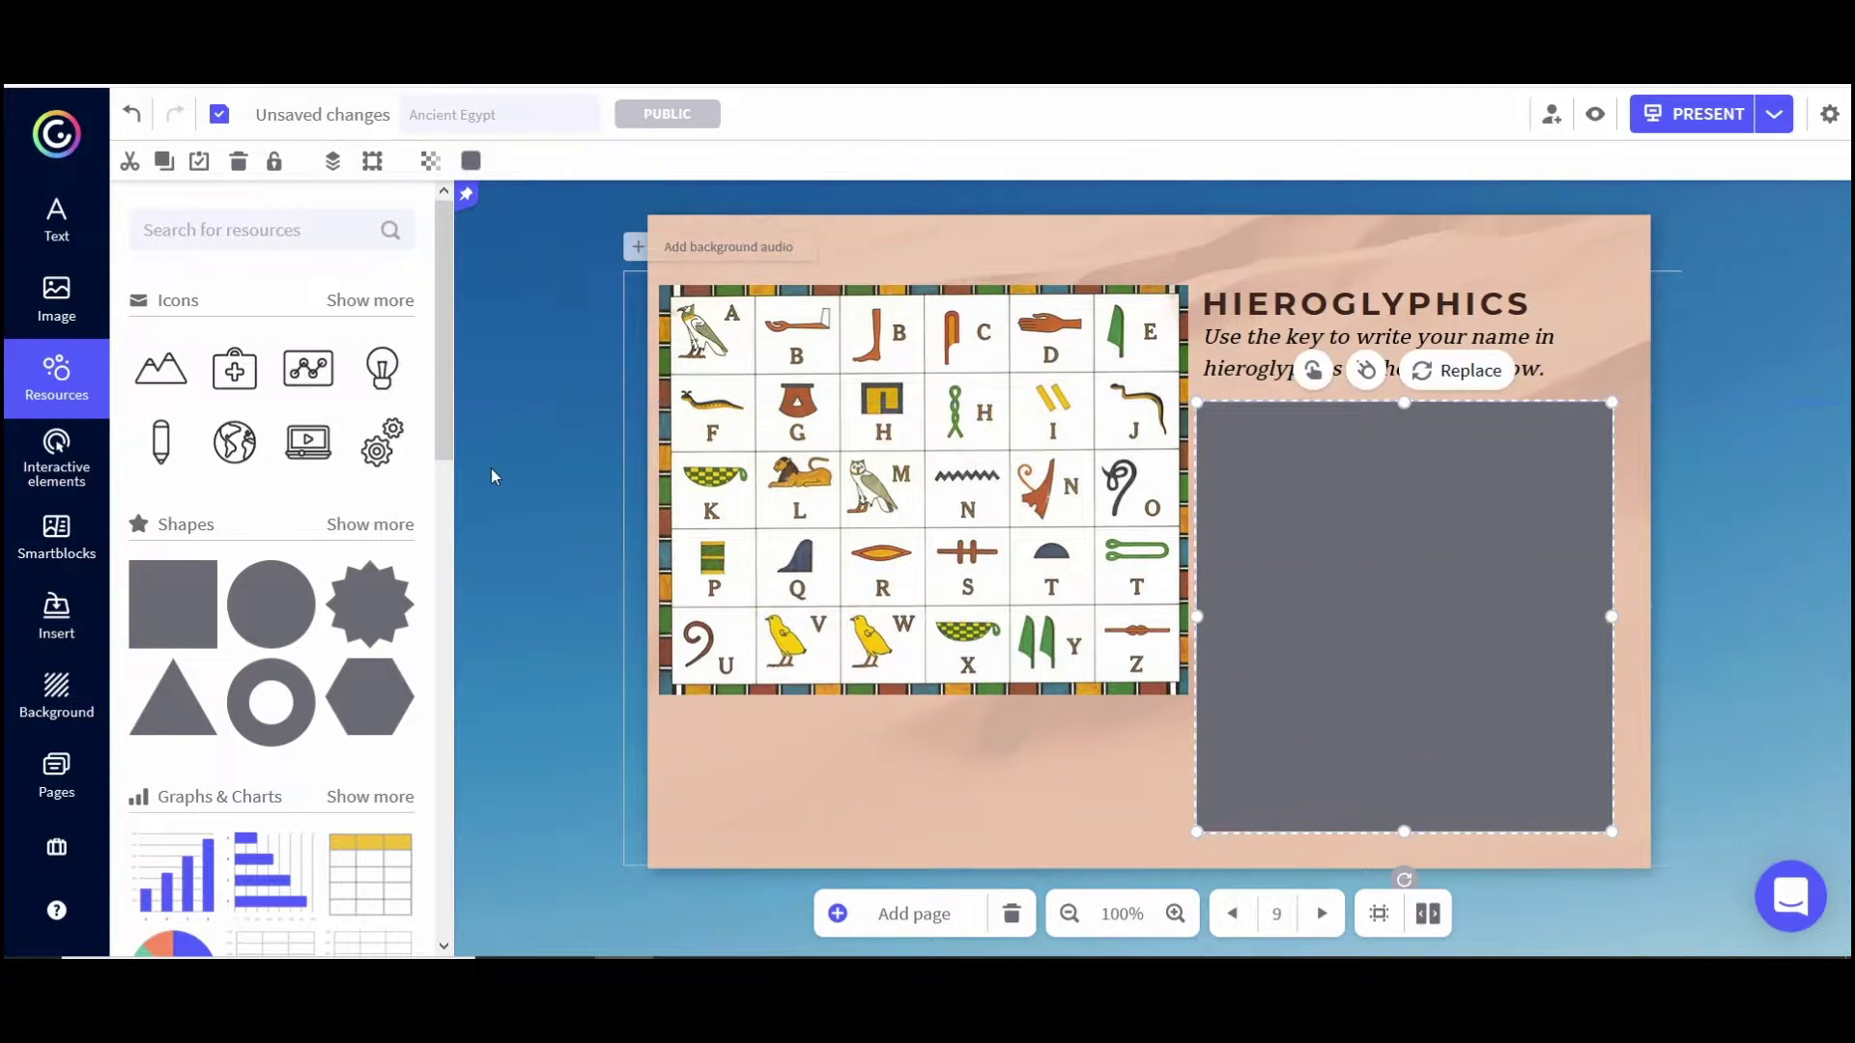
- Set the large square's fill colour to white
click(471, 163)
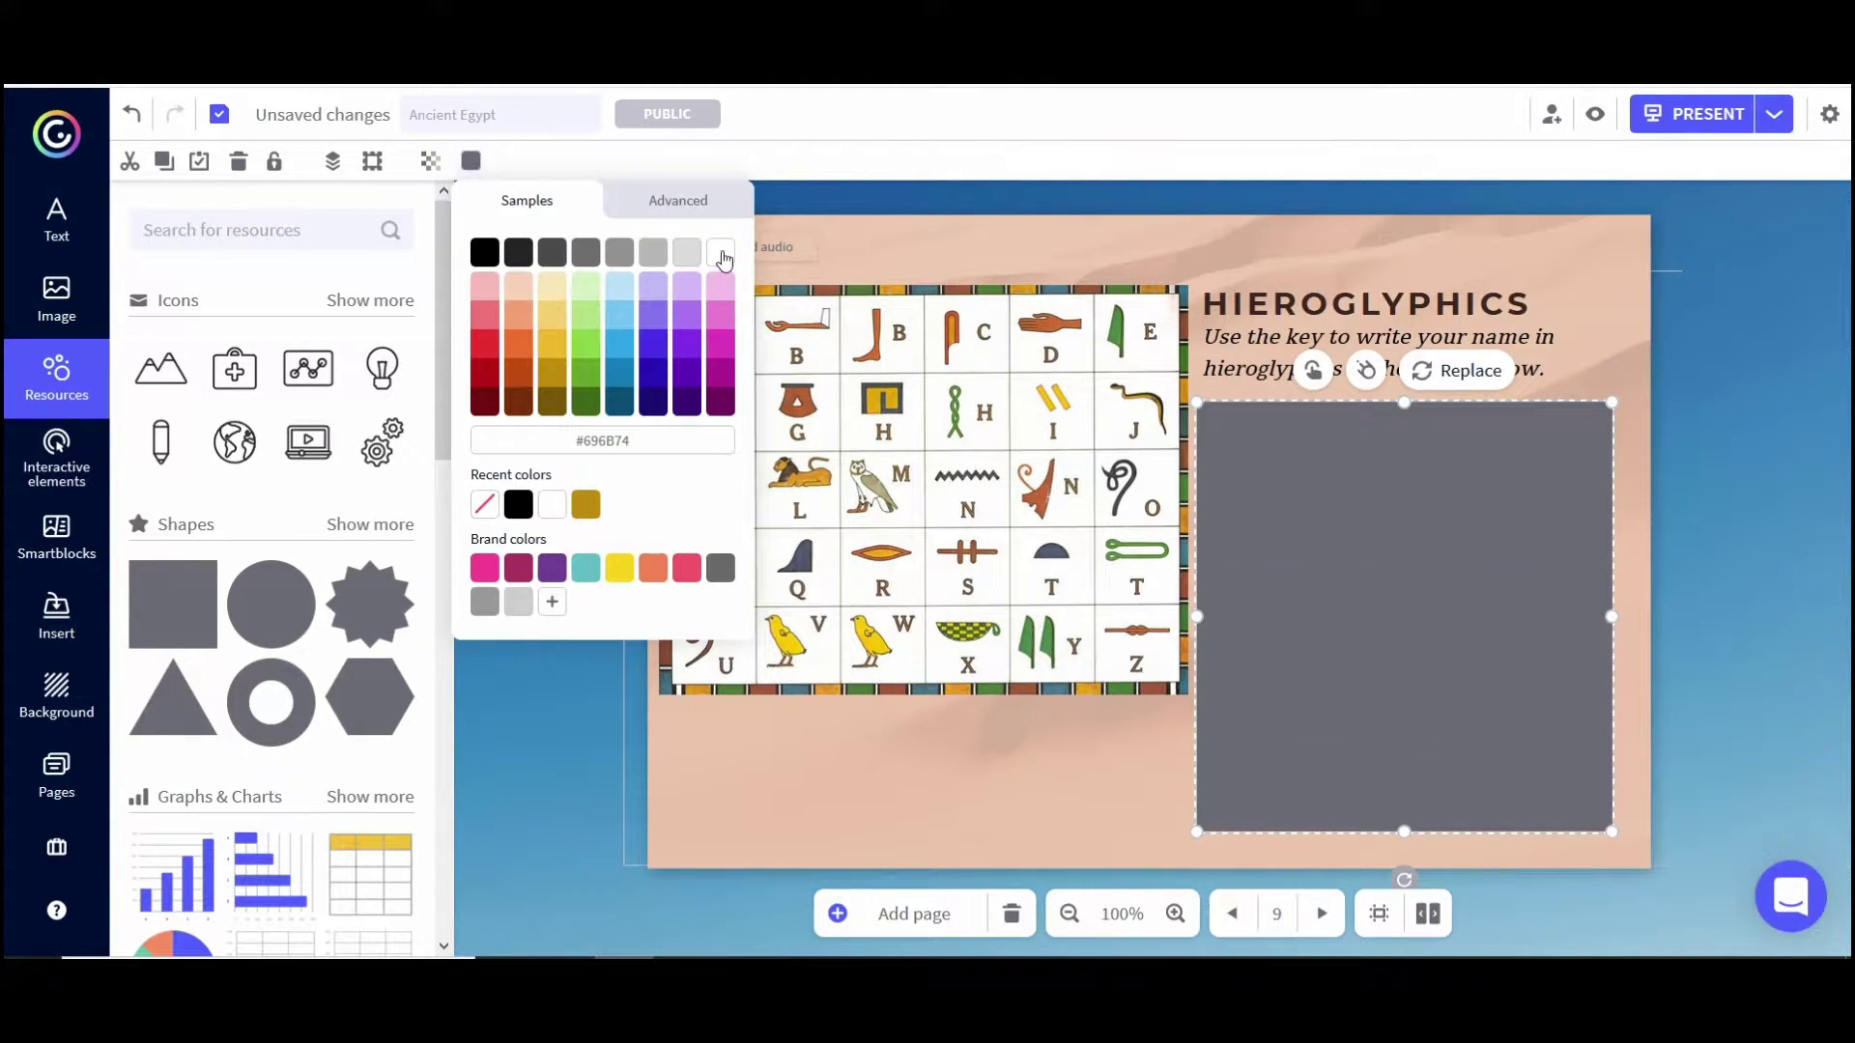
click(719, 253)
click(1729, 539)
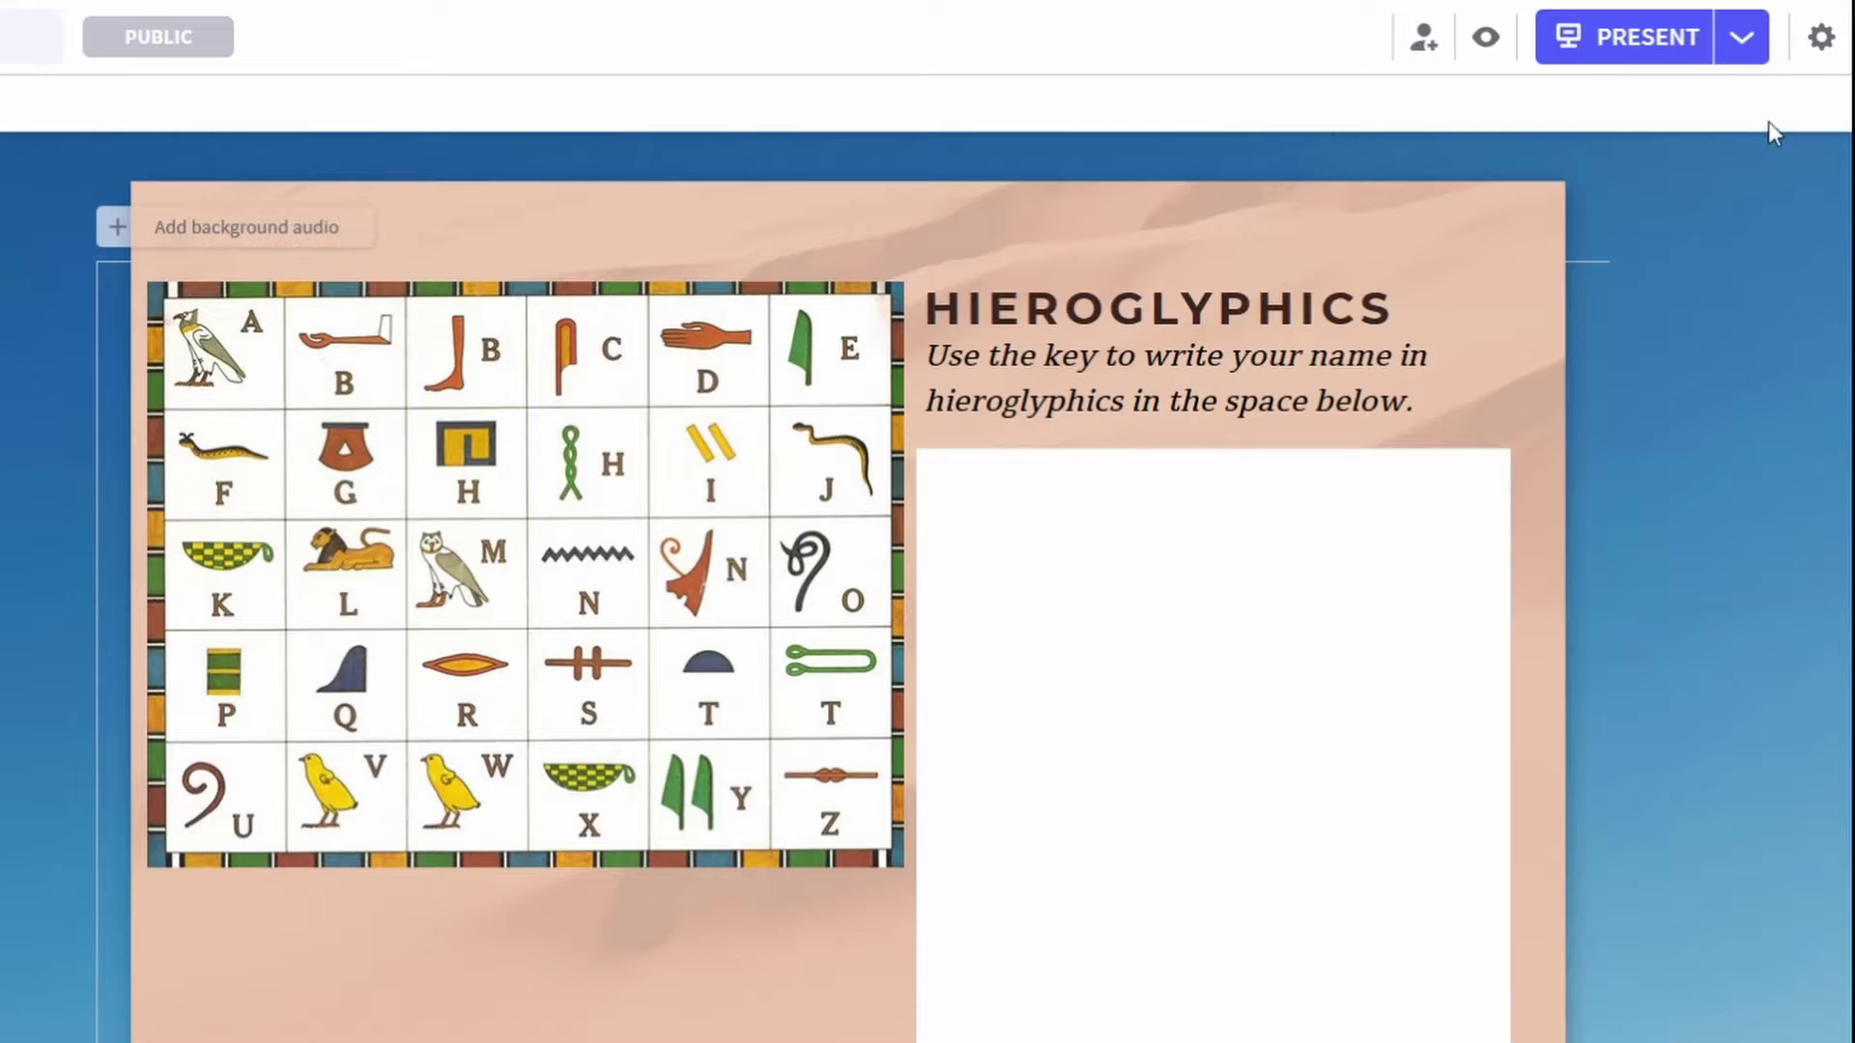
- Enable the "Paint on the genially" display option in the project settings
click(1822, 41)
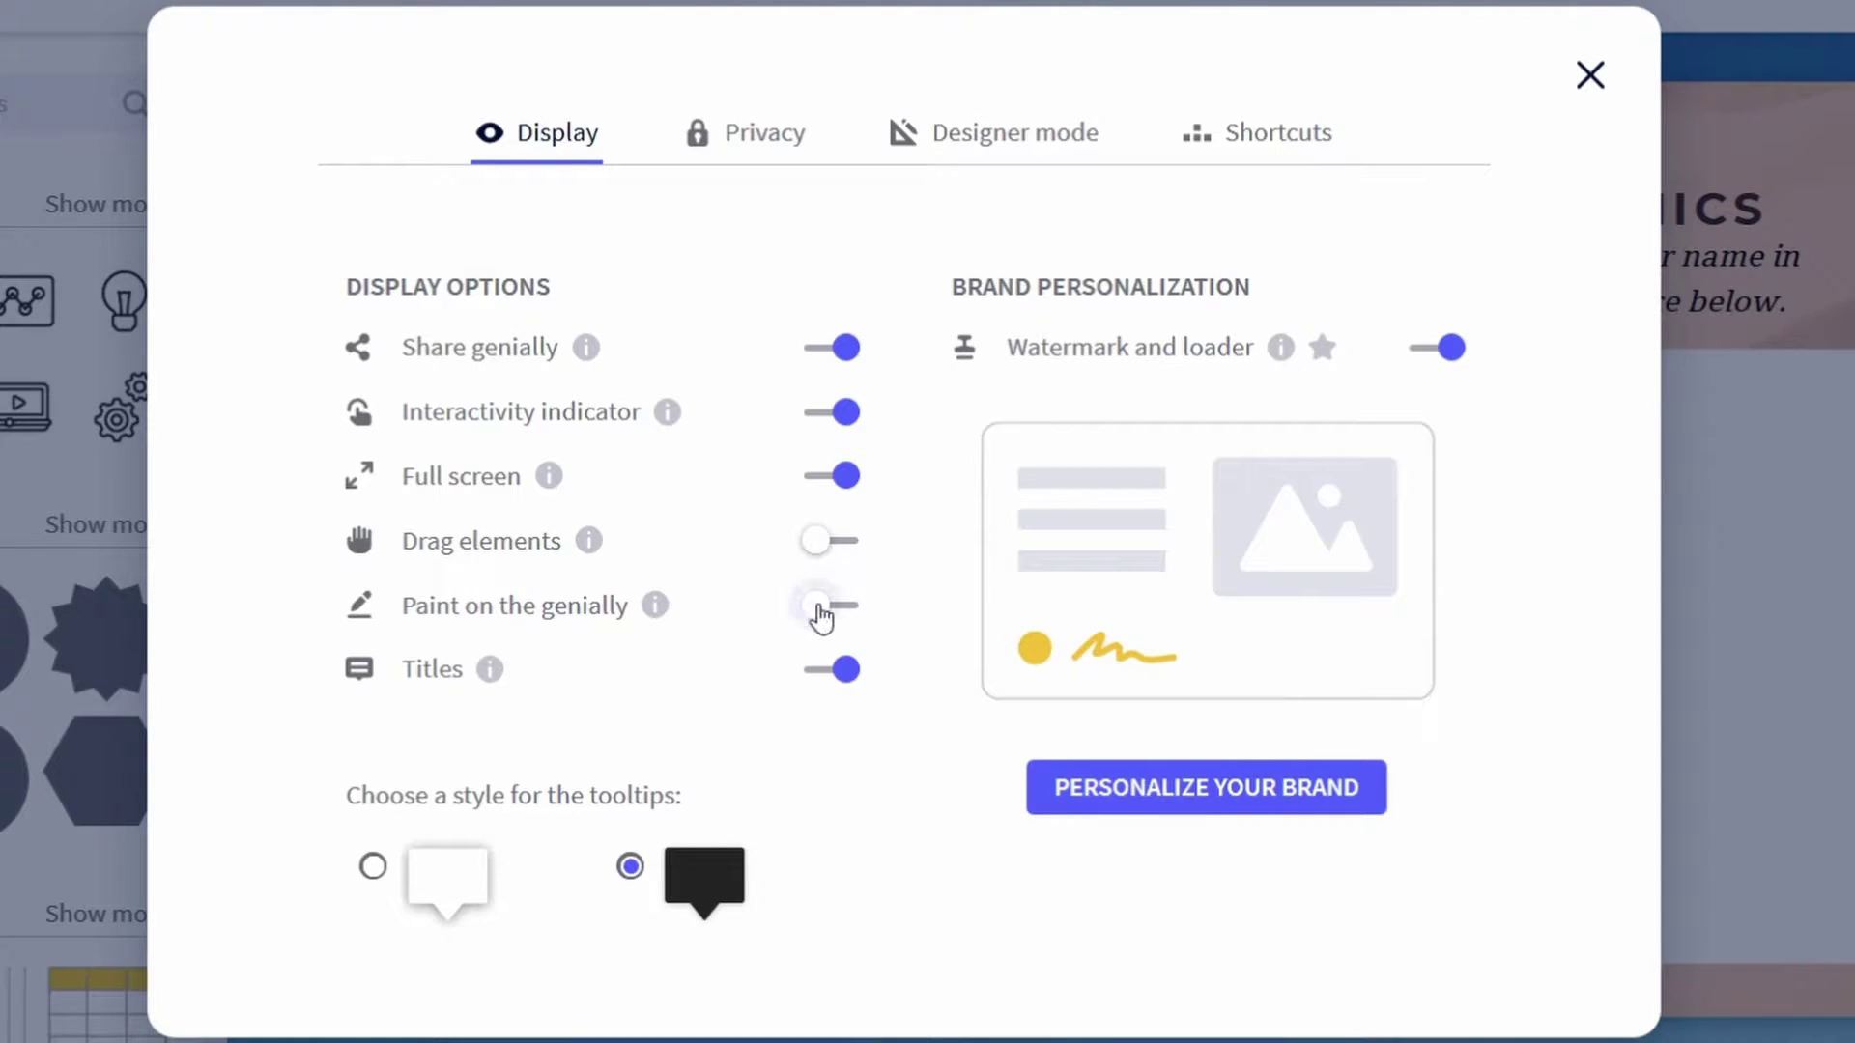
click(818, 609)
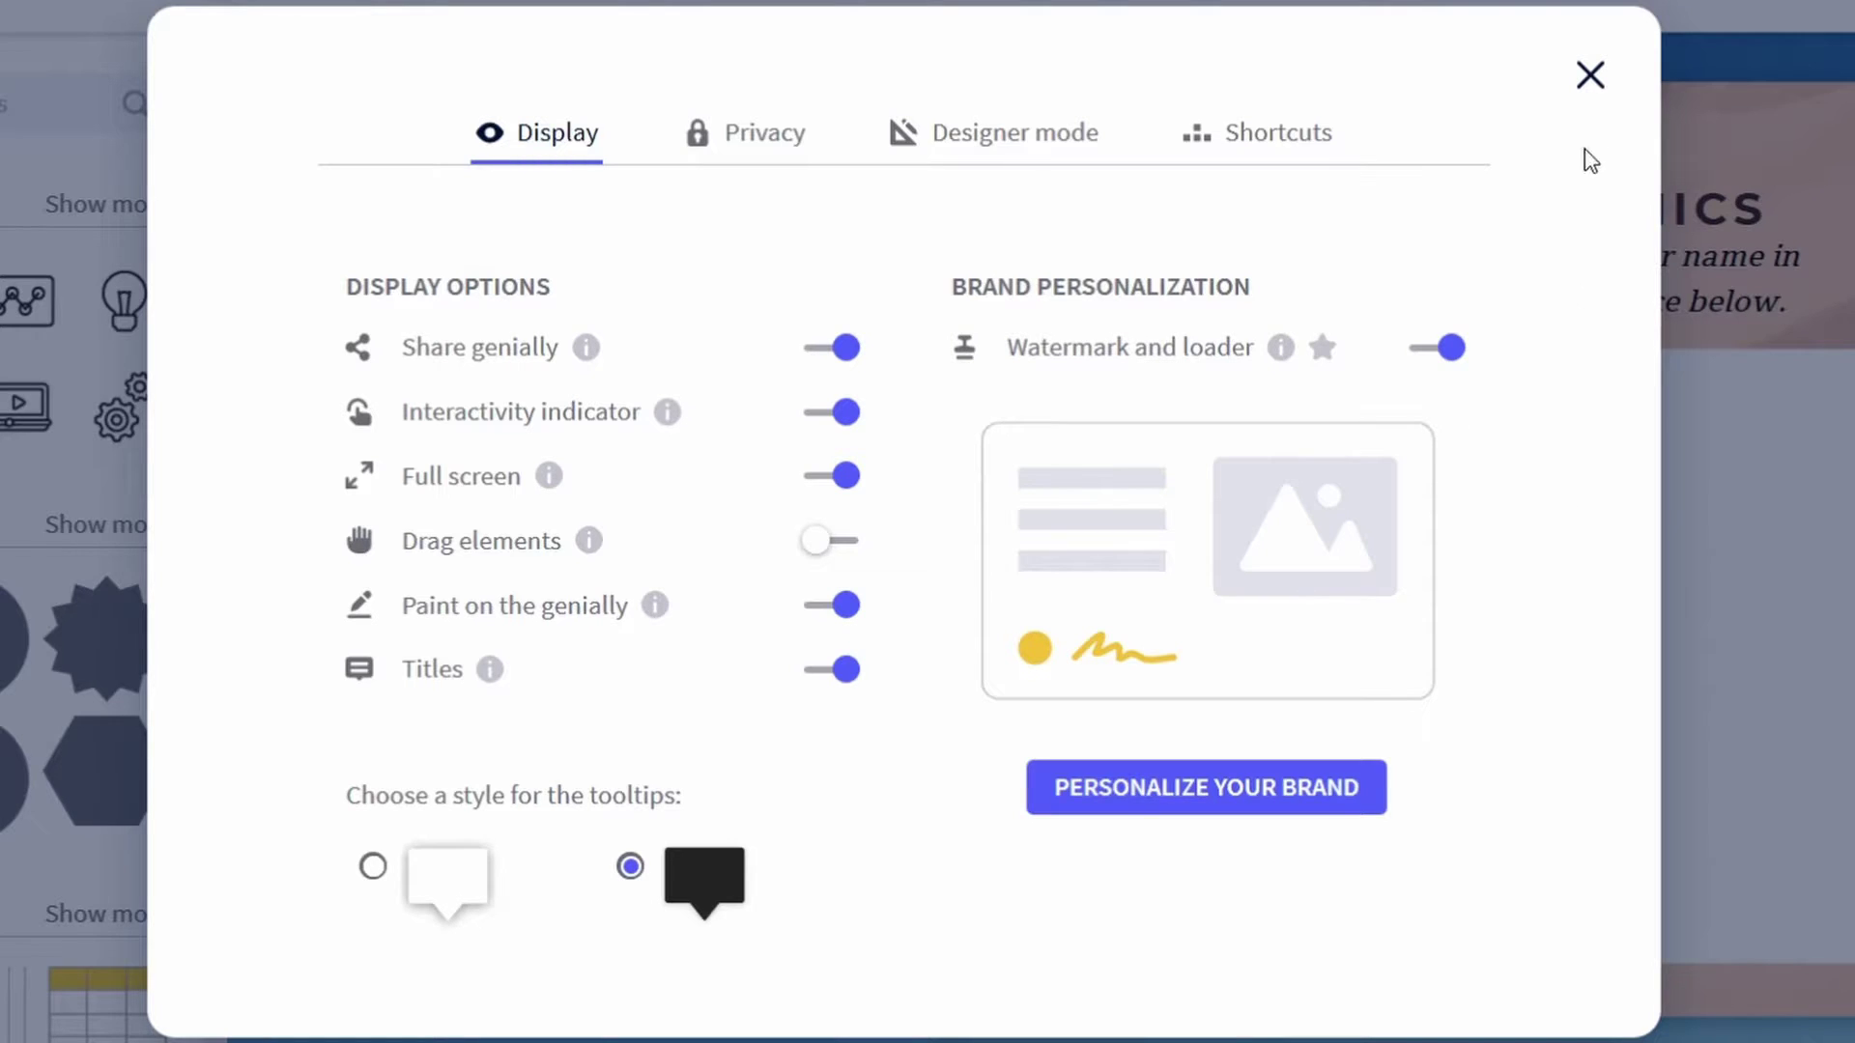
click(1591, 76)
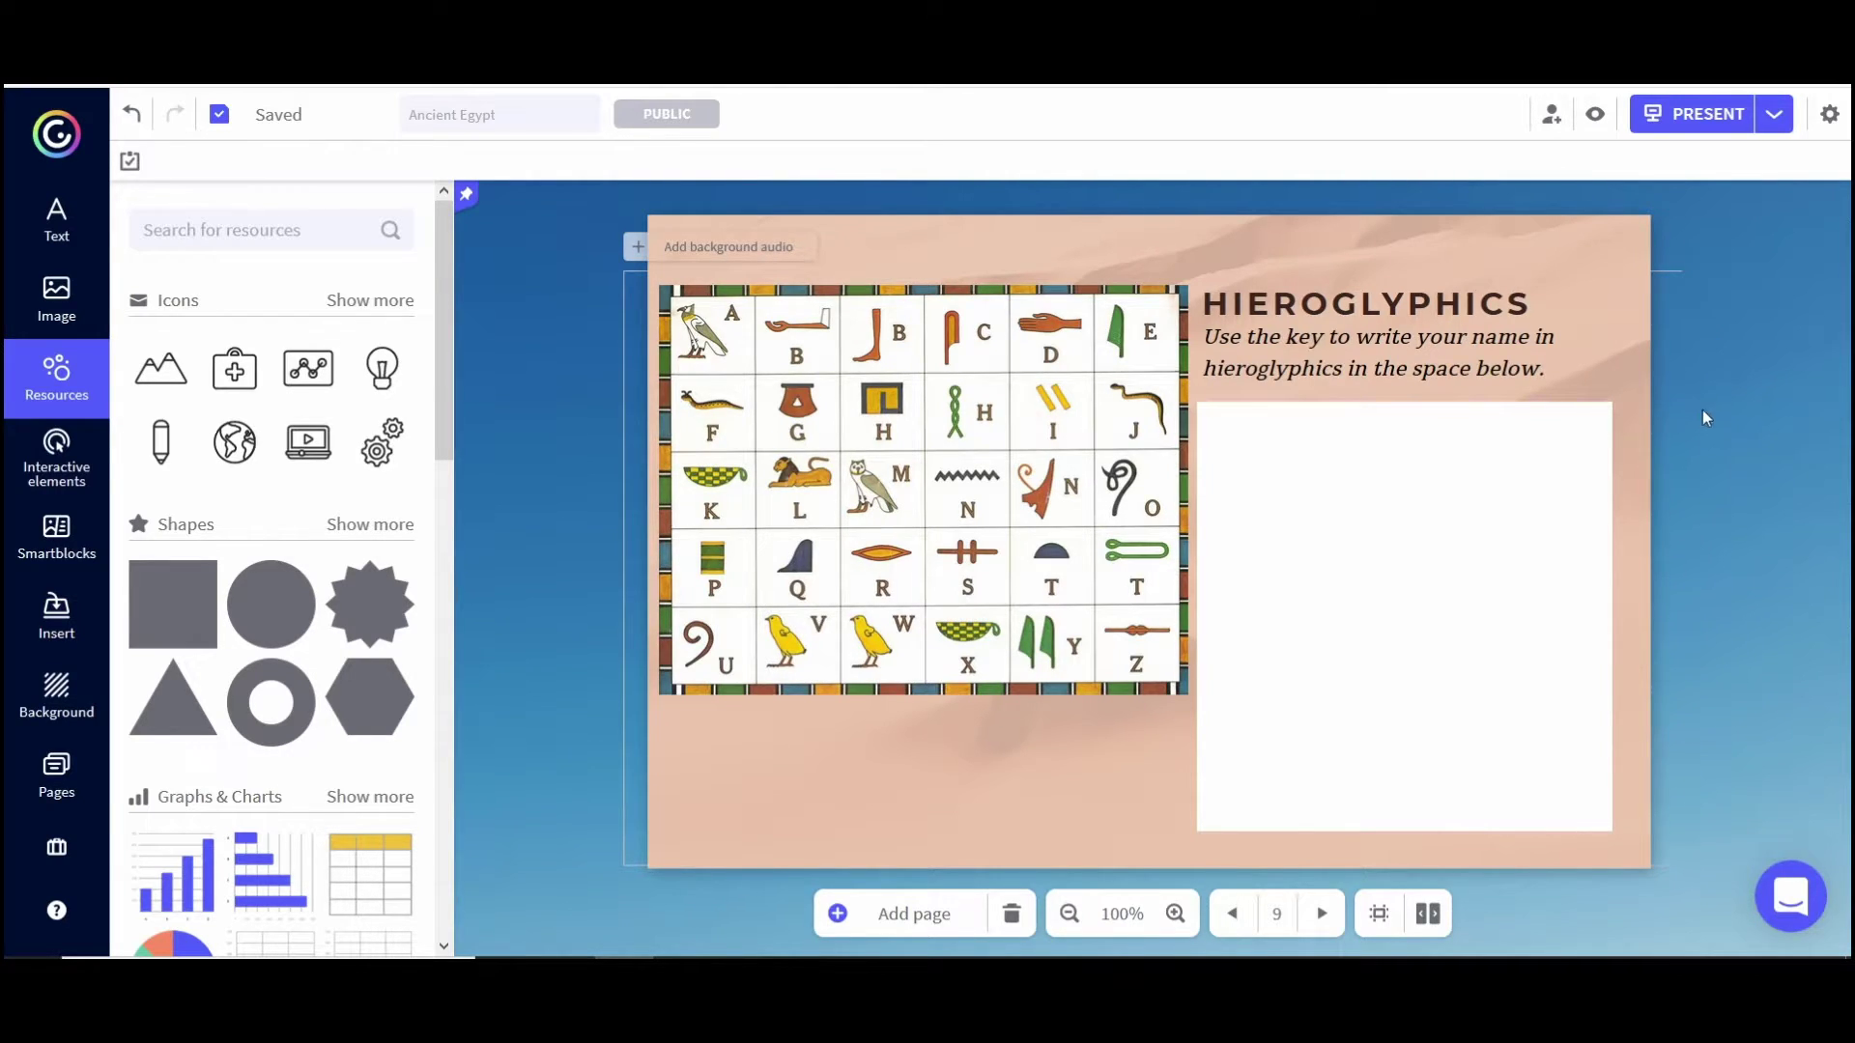
- Preview the hieroglyphics page and test drawing in the white box with the blue pen
click(1596, 116)
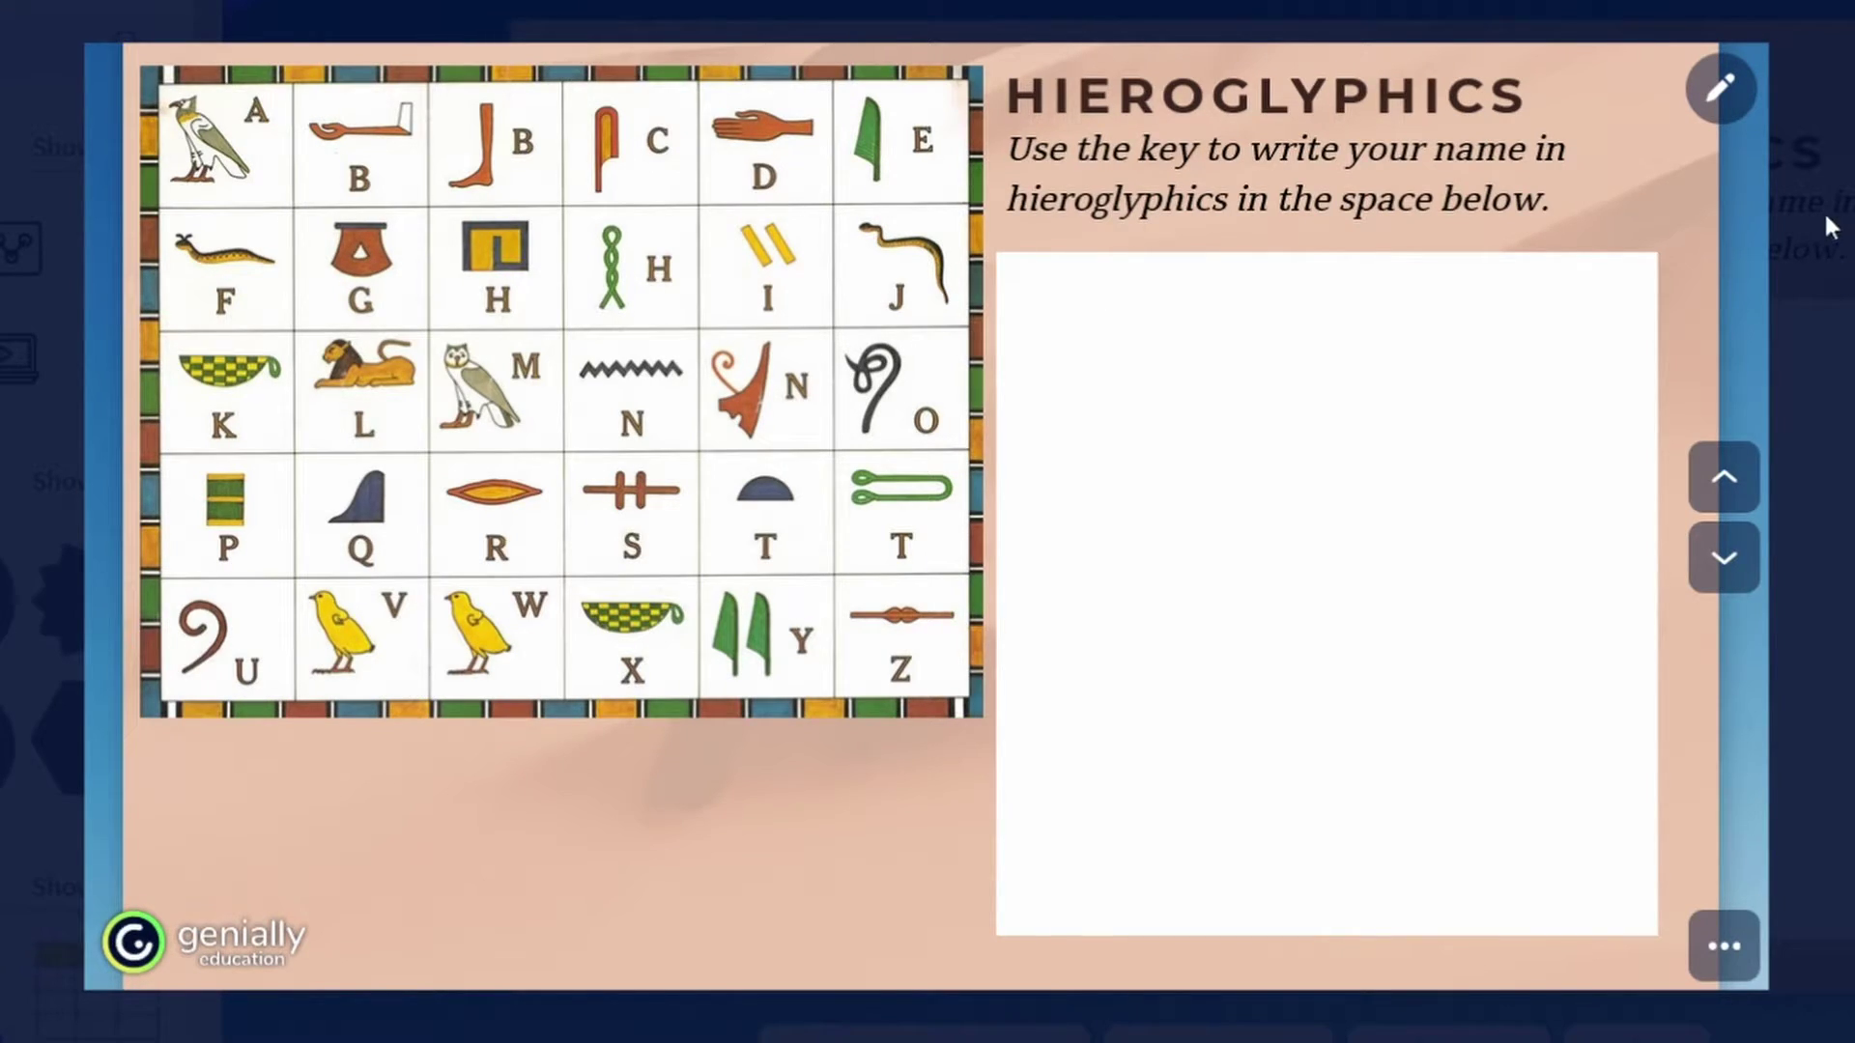
click(1726, 93)
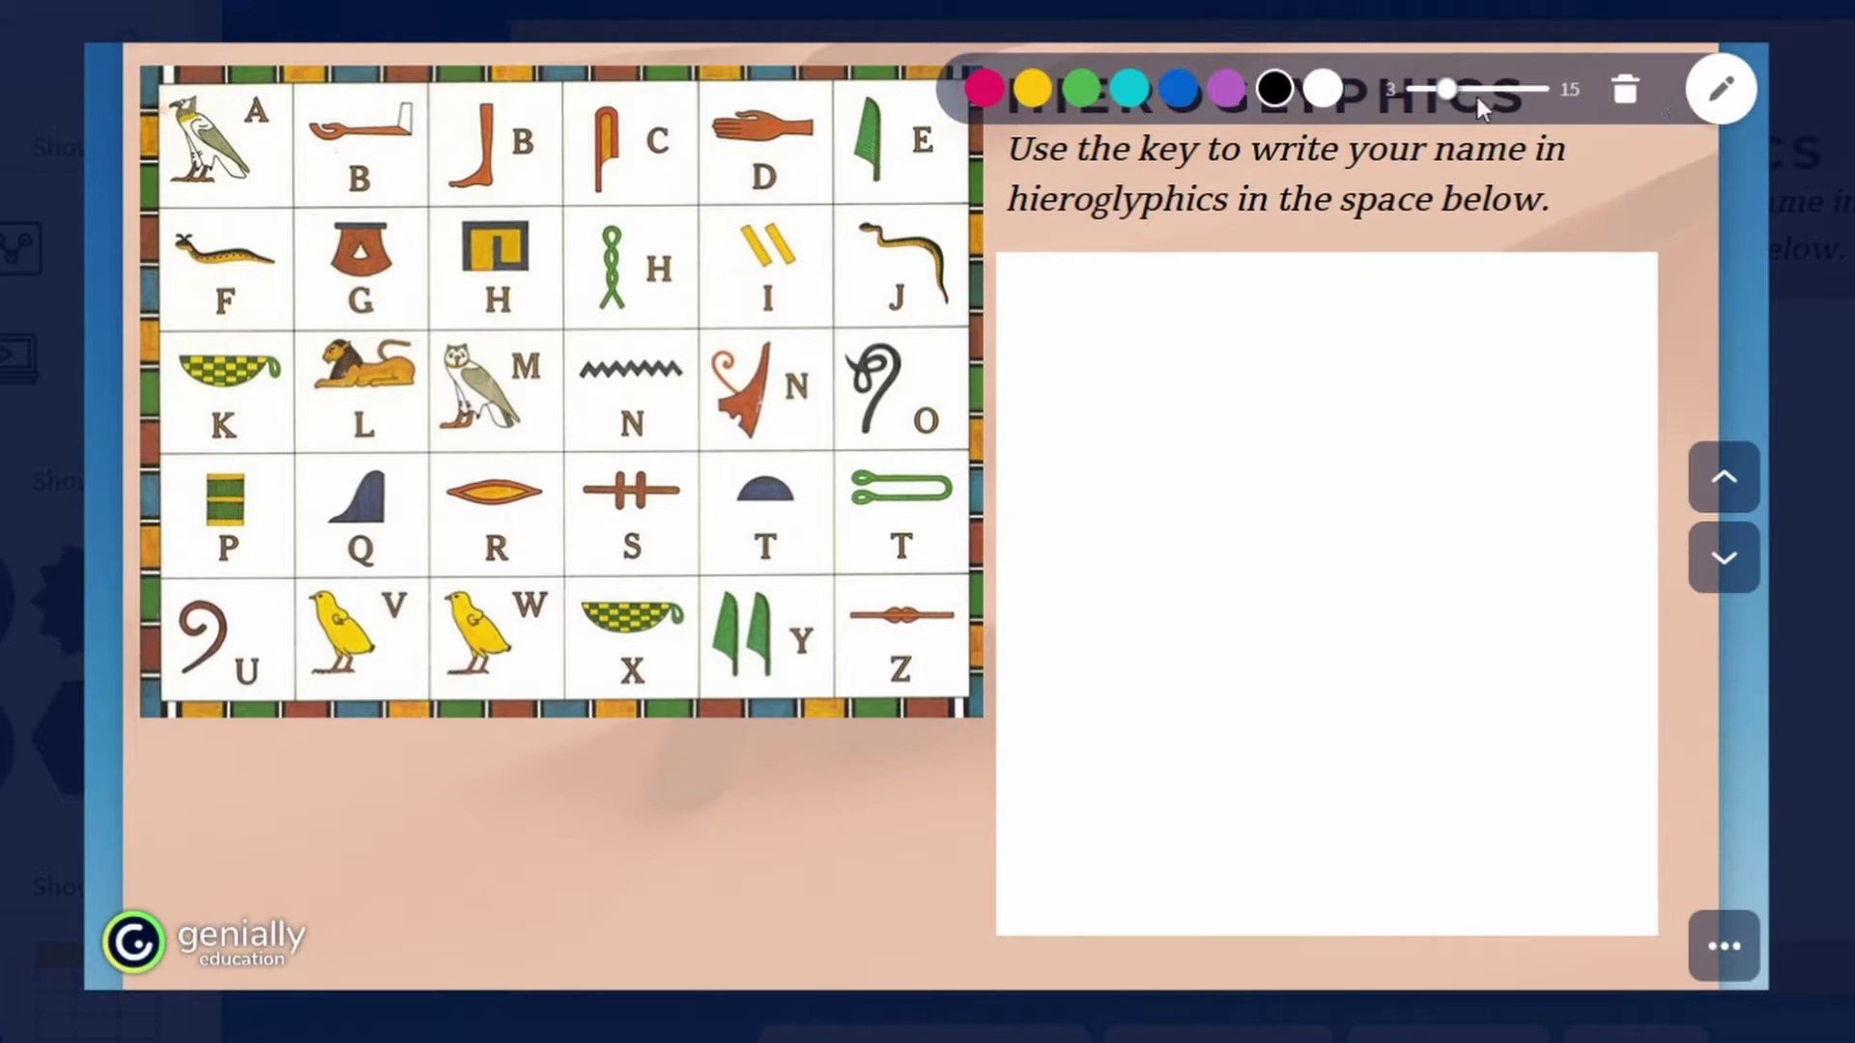
click(1178, 89)
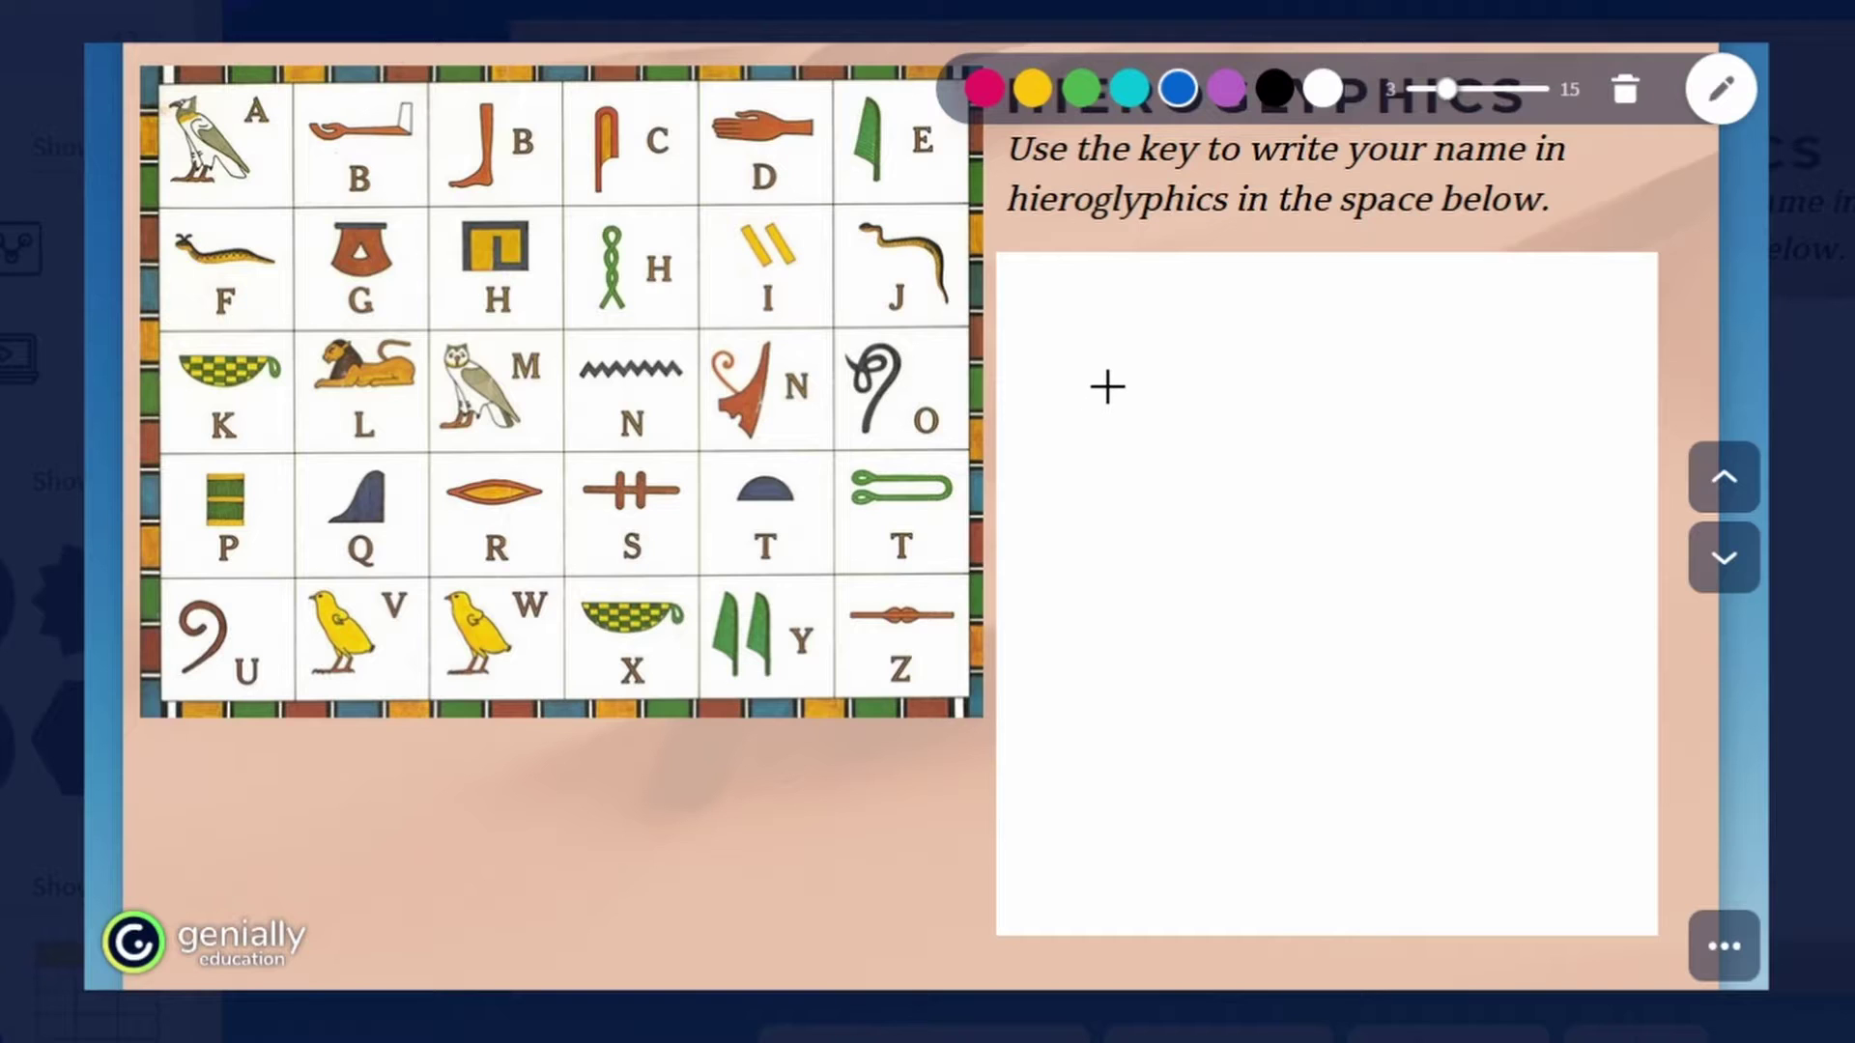
mouse_move(1076, 345)
mouse_down()
mouse_move(1056, 360)
mouse_move(1090, 450)
mouse_move(1076, 551)
mouse_move(1015, 583)
mouse_move(1100, 569)
mouse_move(1119, 541)
mouse_move(1089, 352)
mouse_move(1066, 340)
mouse_up()
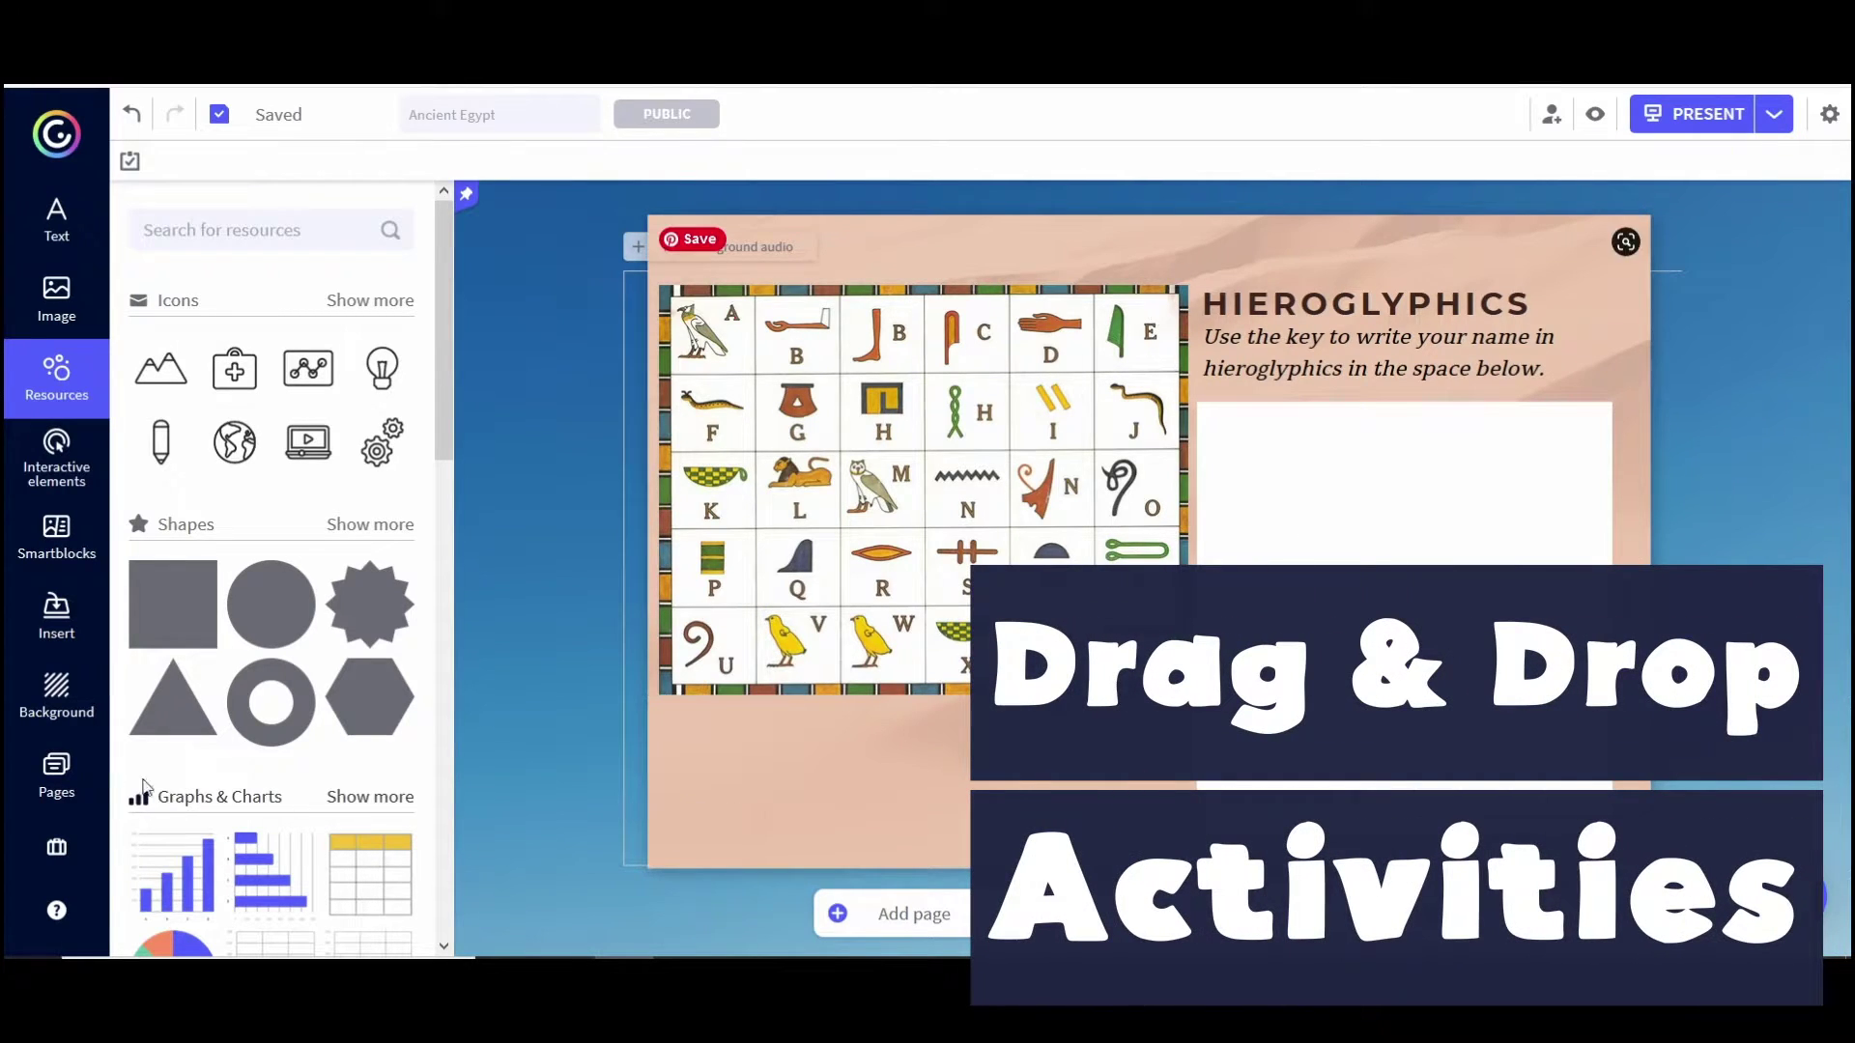
- Duplicate the hieroglyphics page and delete the hieroglyphics table image from the copy
click(56, 773)
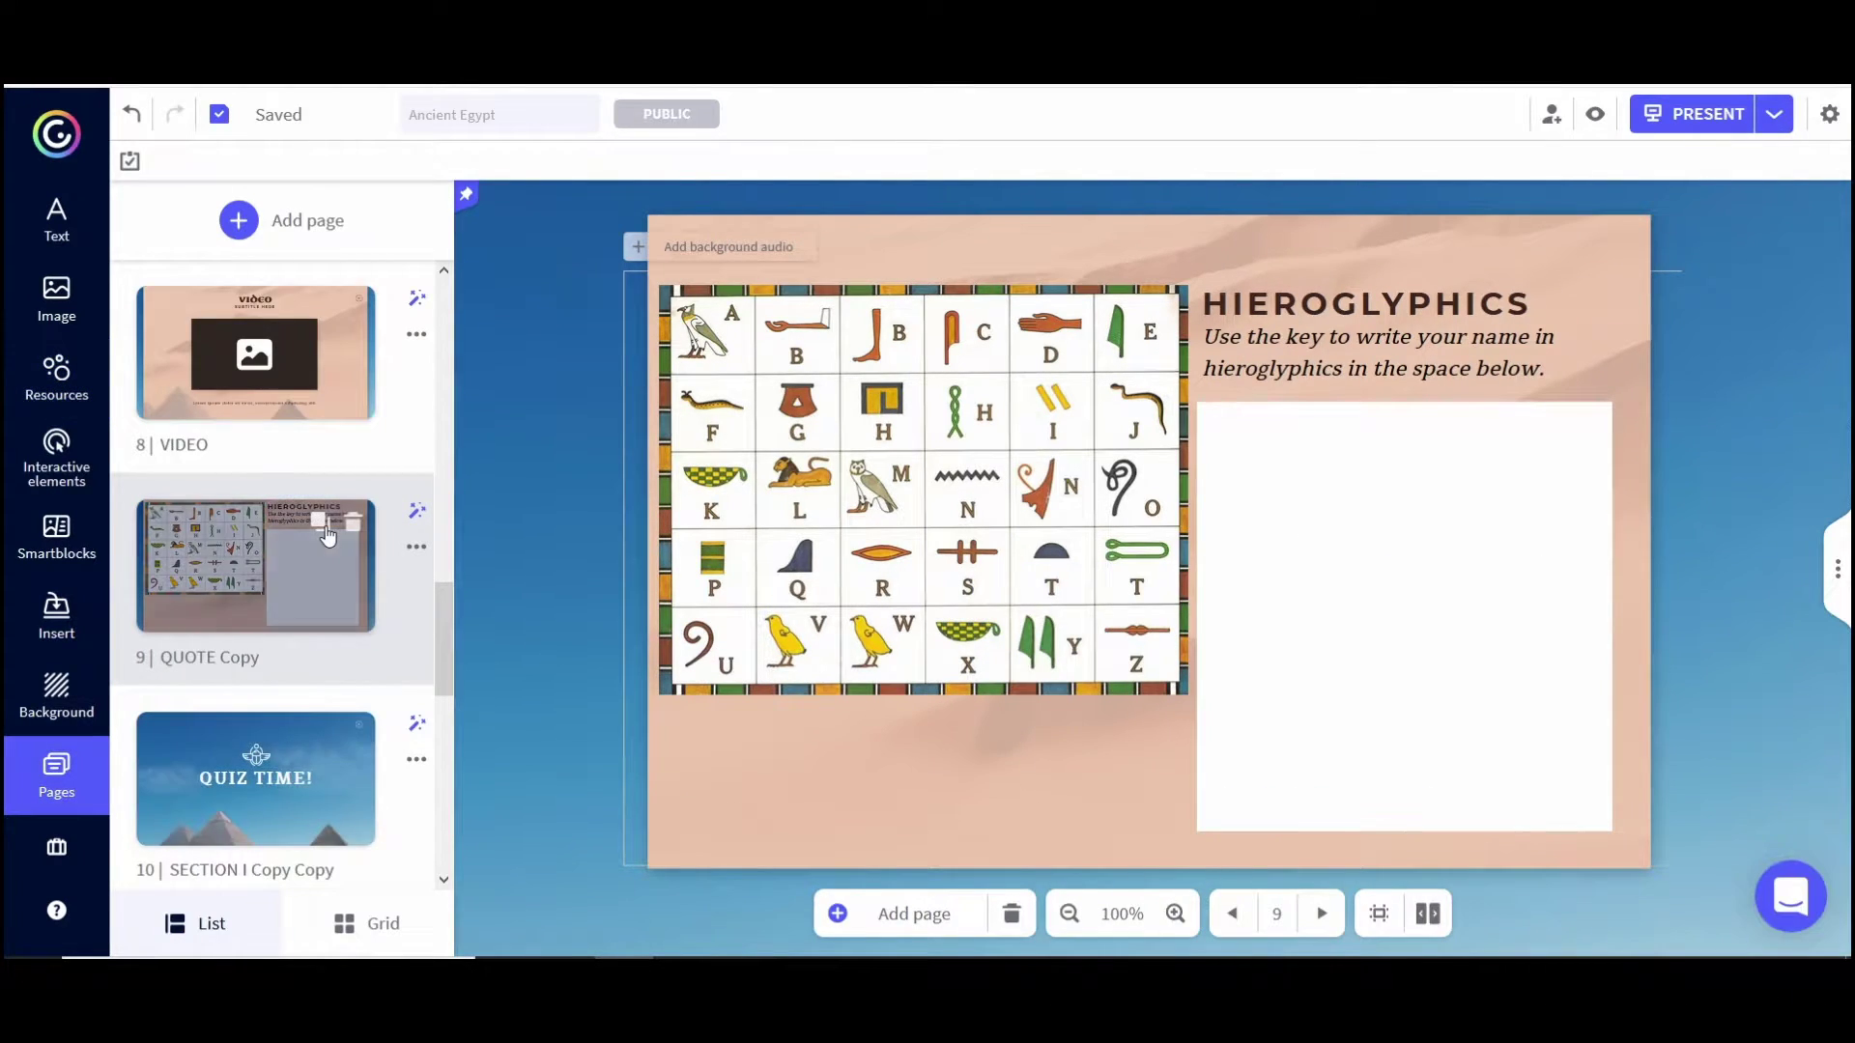
click(320, 524)
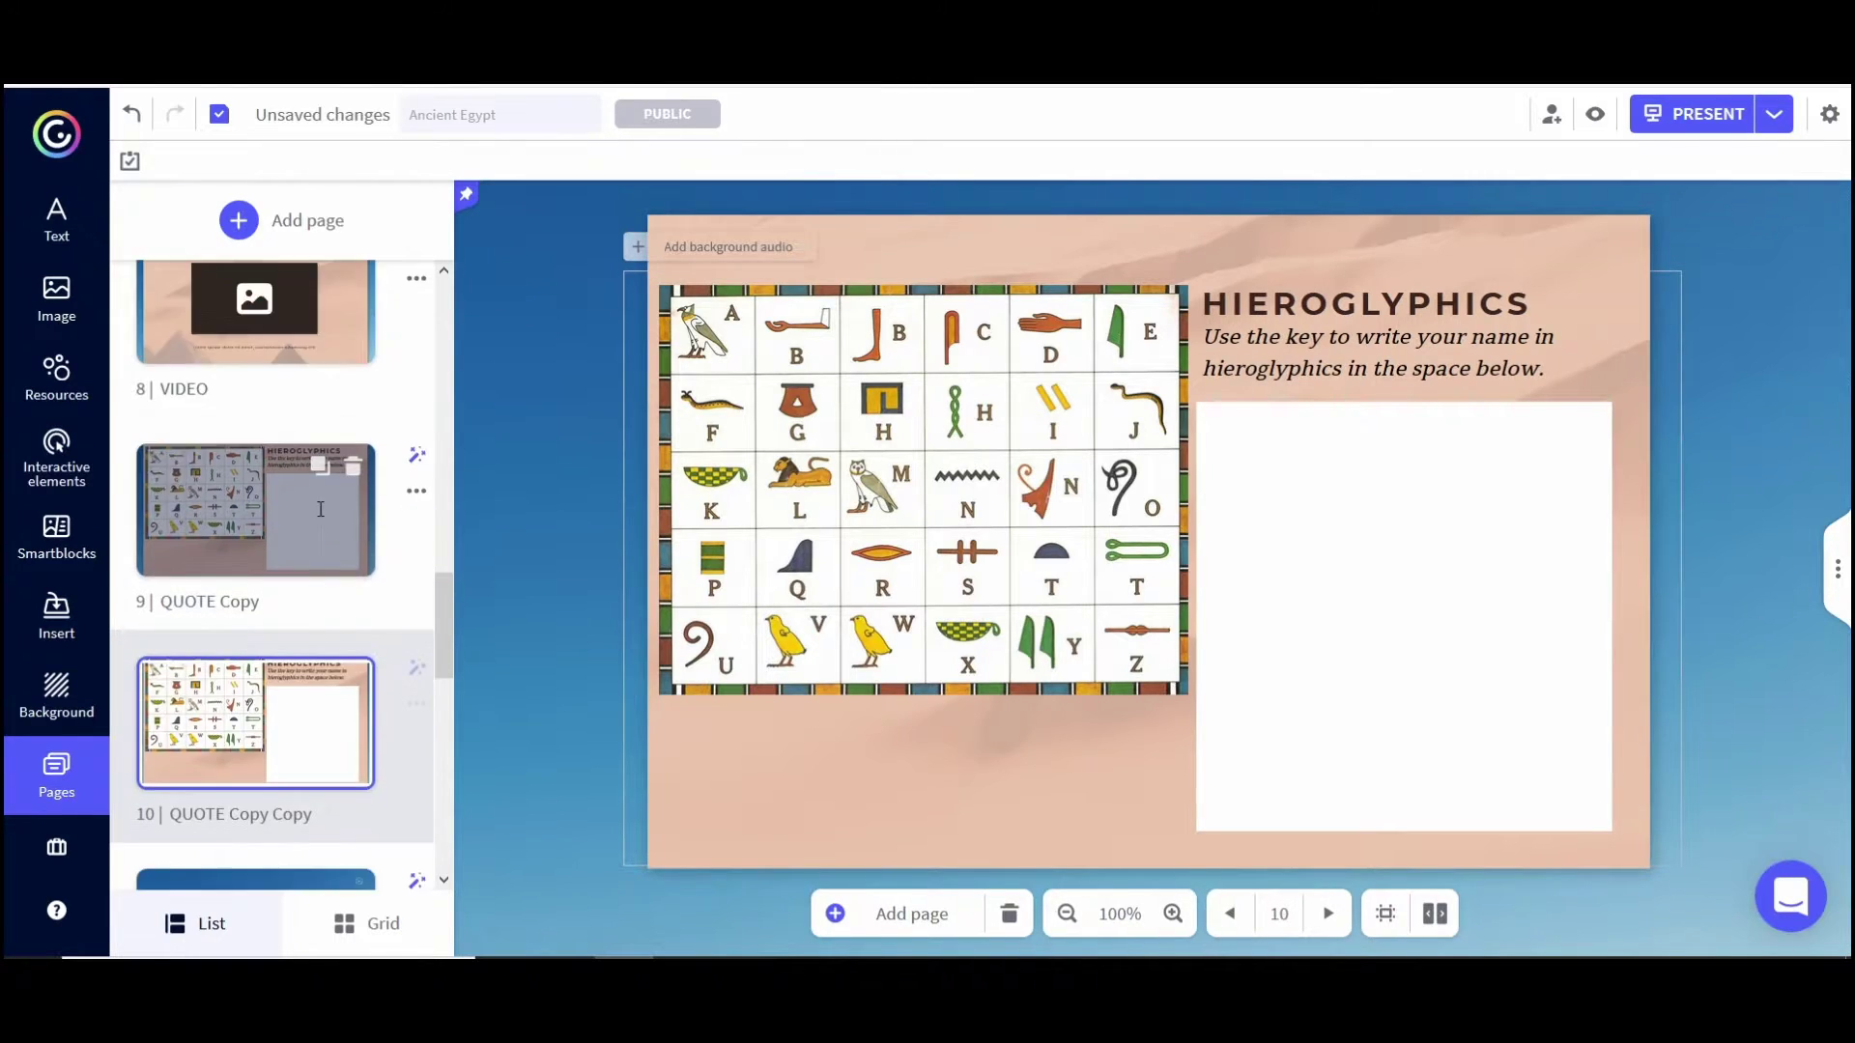
click(1042, 385)
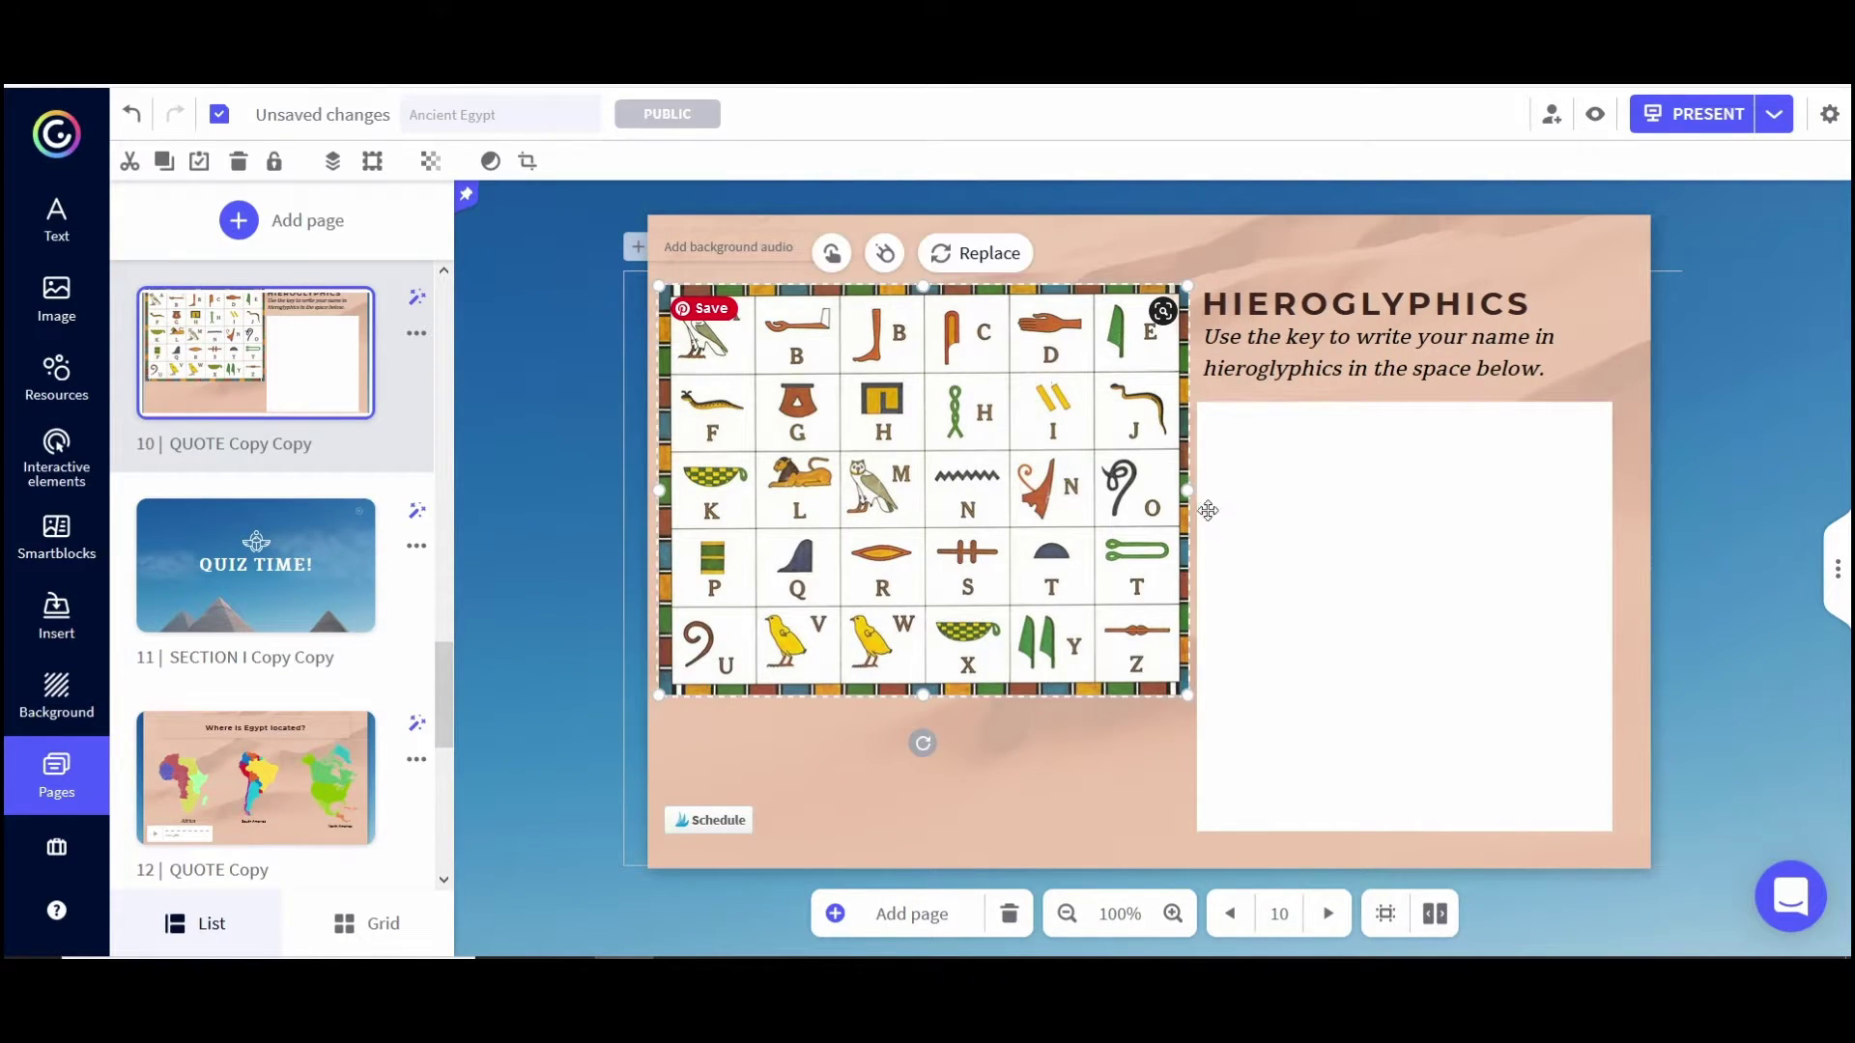
key(Delete)
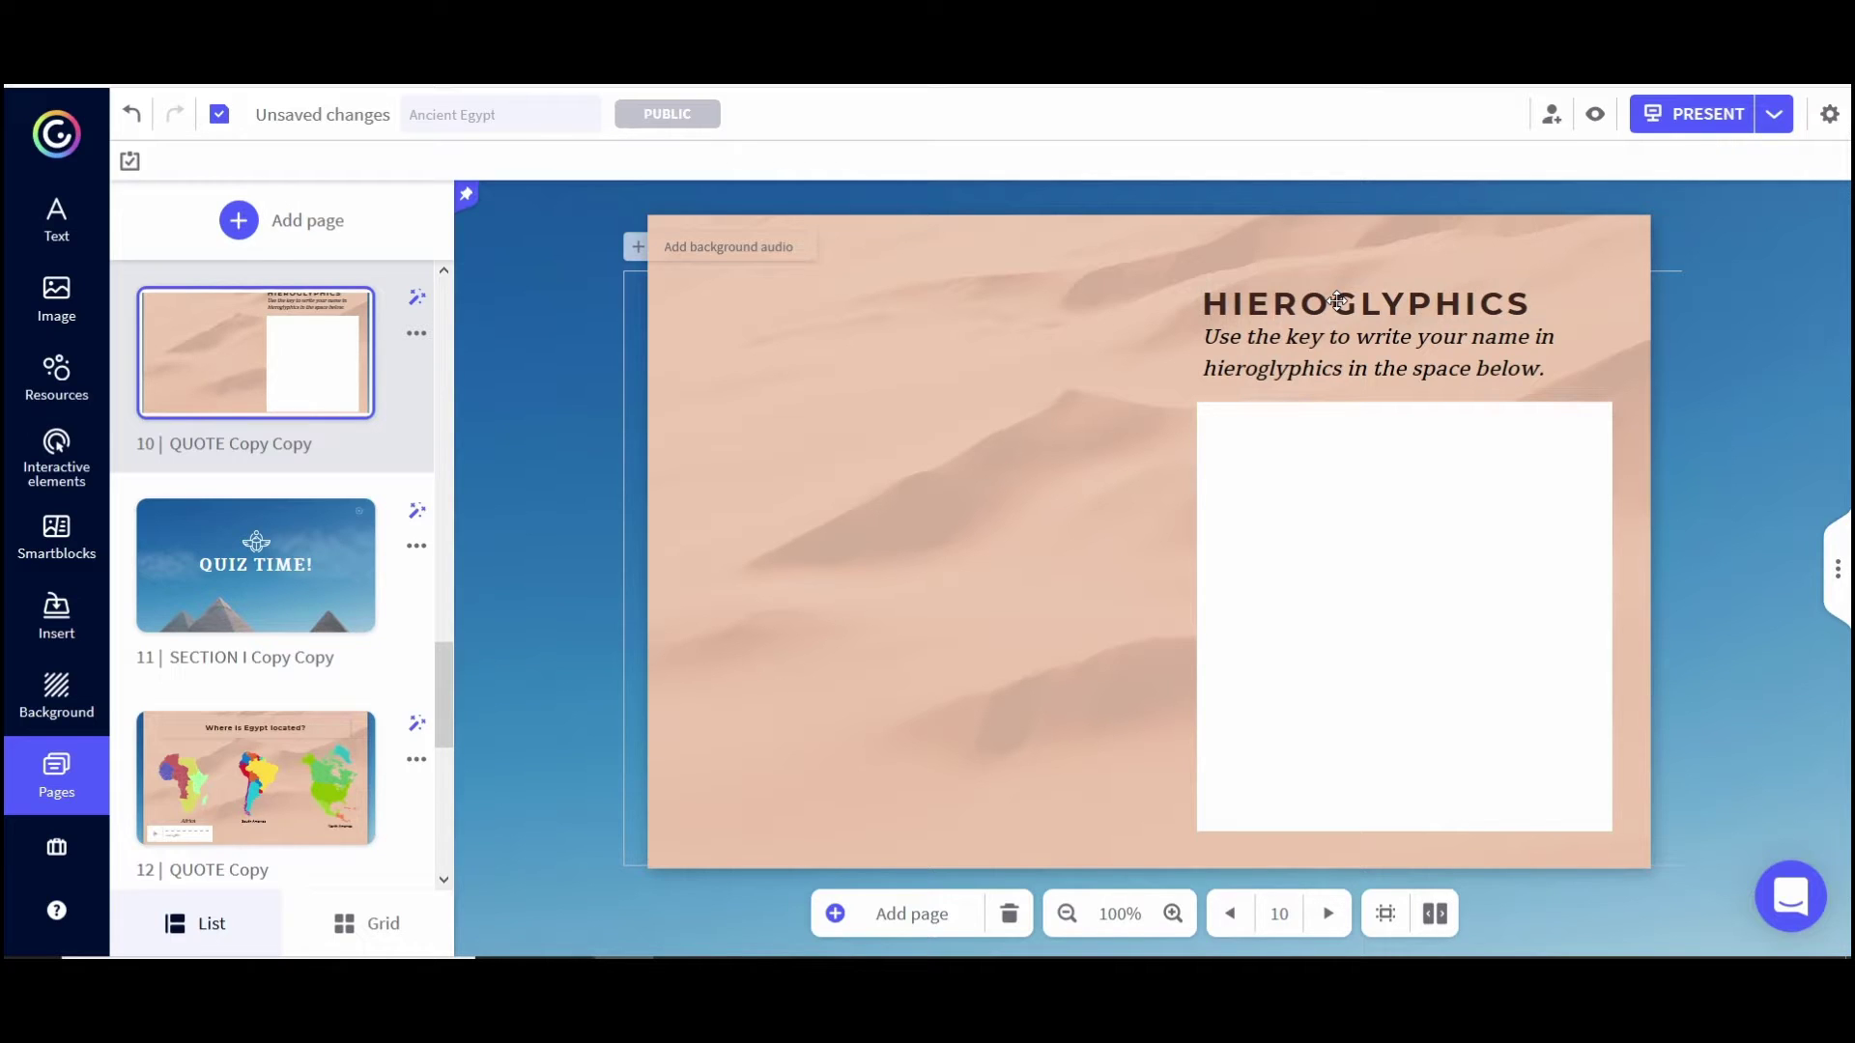
- Move the HIEROGLYPHICS title to the middle of the page and stretch the instruction text into one line across the page's upper part
drag(1337, 300, 1069, 599)
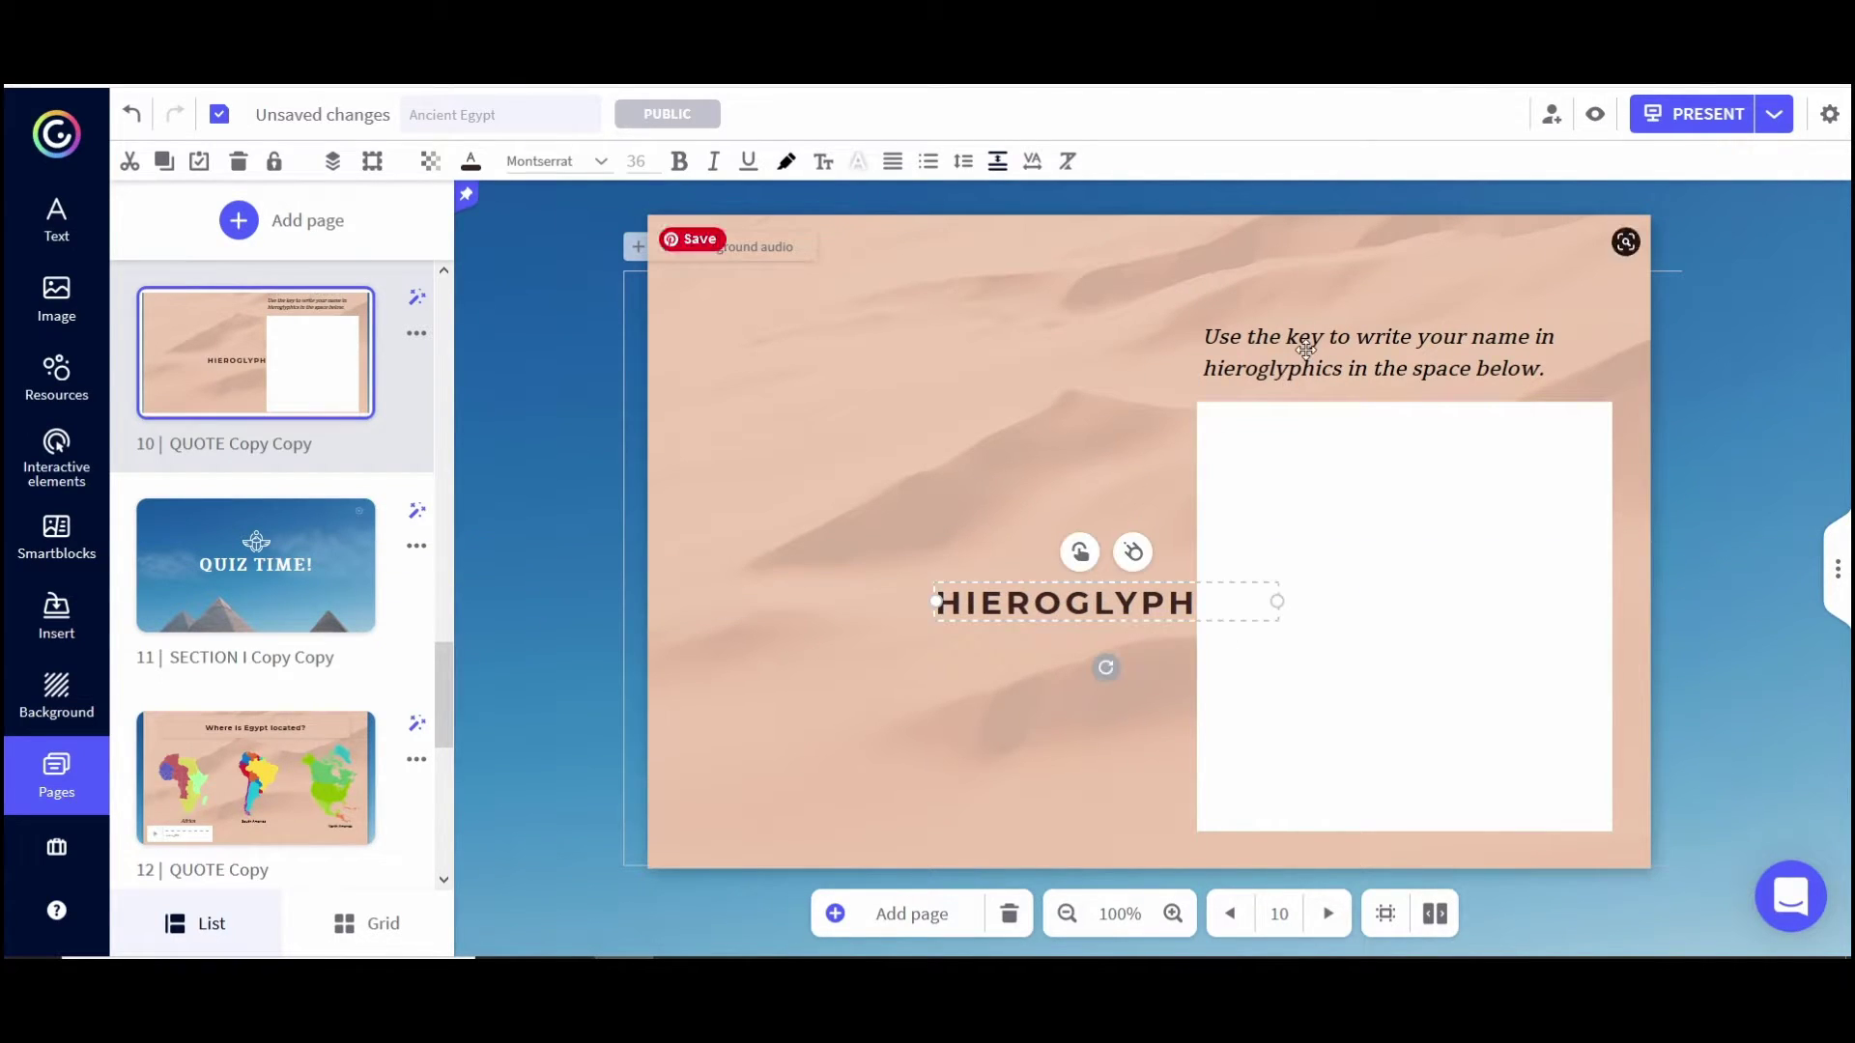
drag(1229, 329, 1067, 324)
drag(1342, 326, 1606, 312)
drag(960, 329, 683, 313)
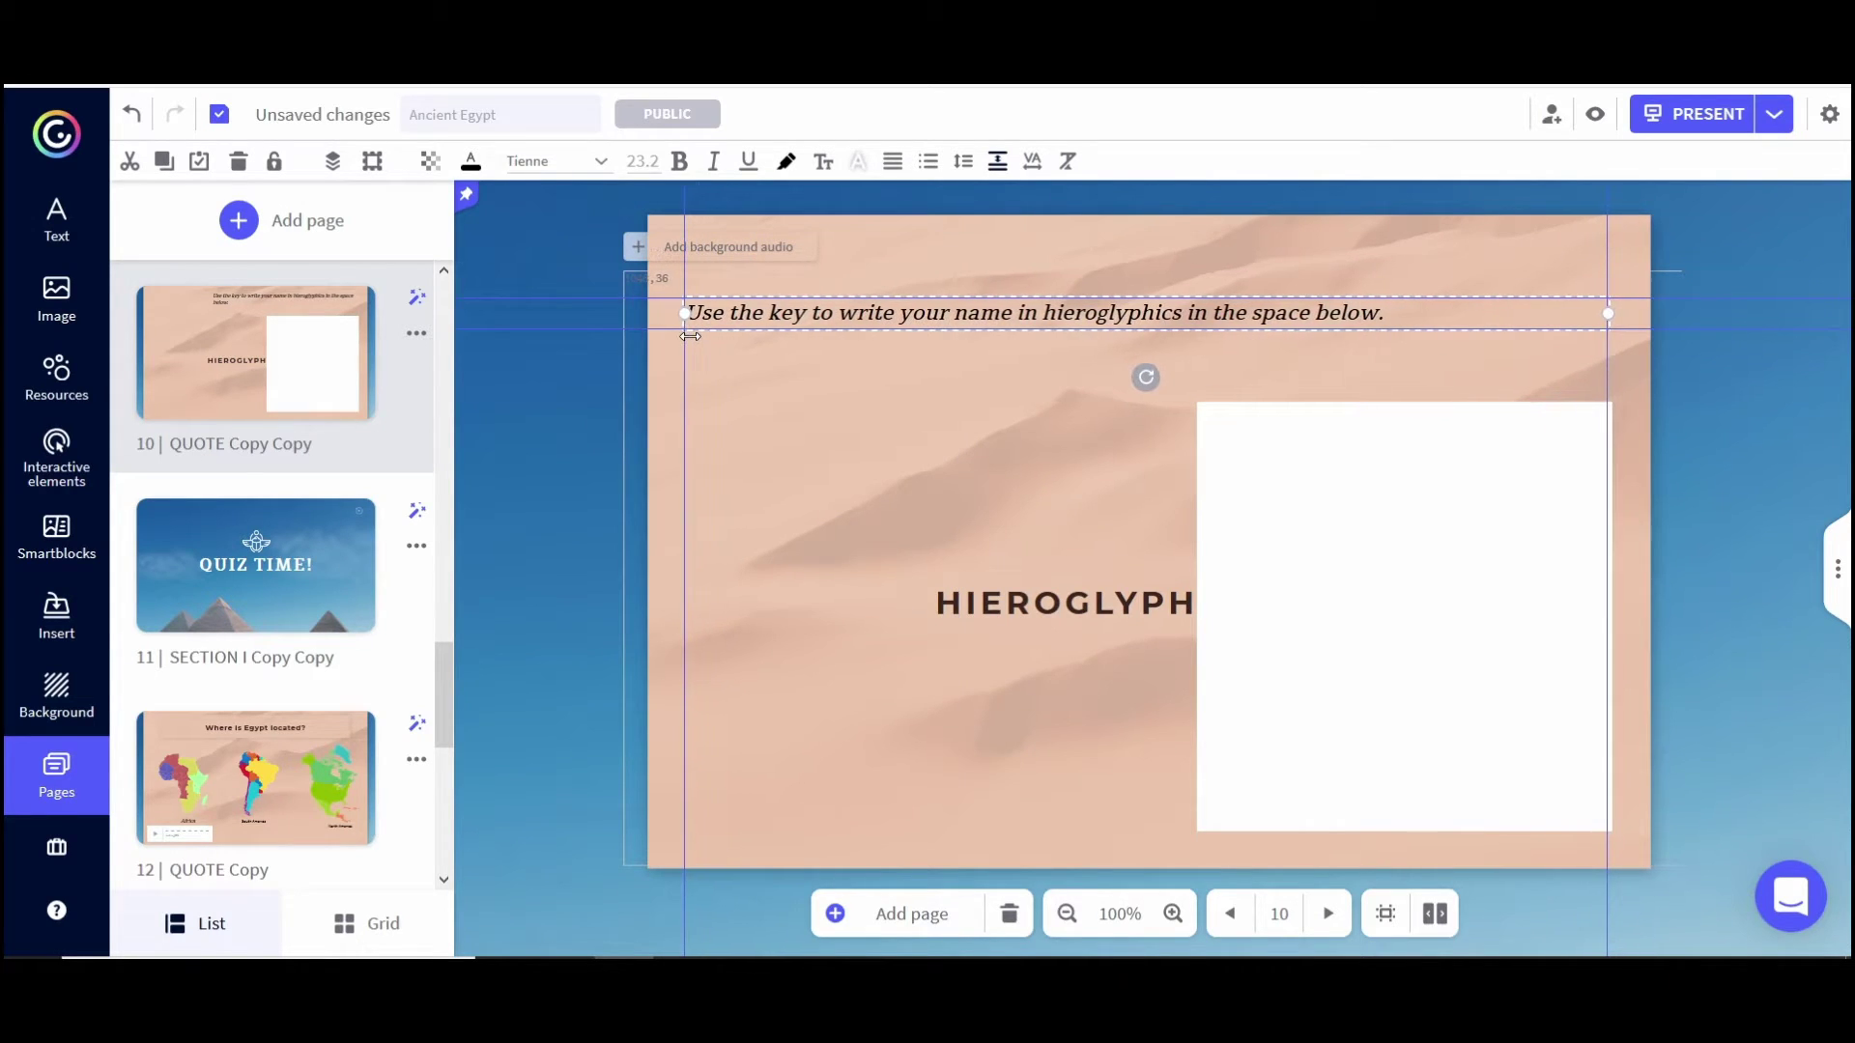
- Replace the instruction text with "Drag and drop the terms to the correct category." and centre it
click(1389, 311)
drag(1385, 312, 691, 355)
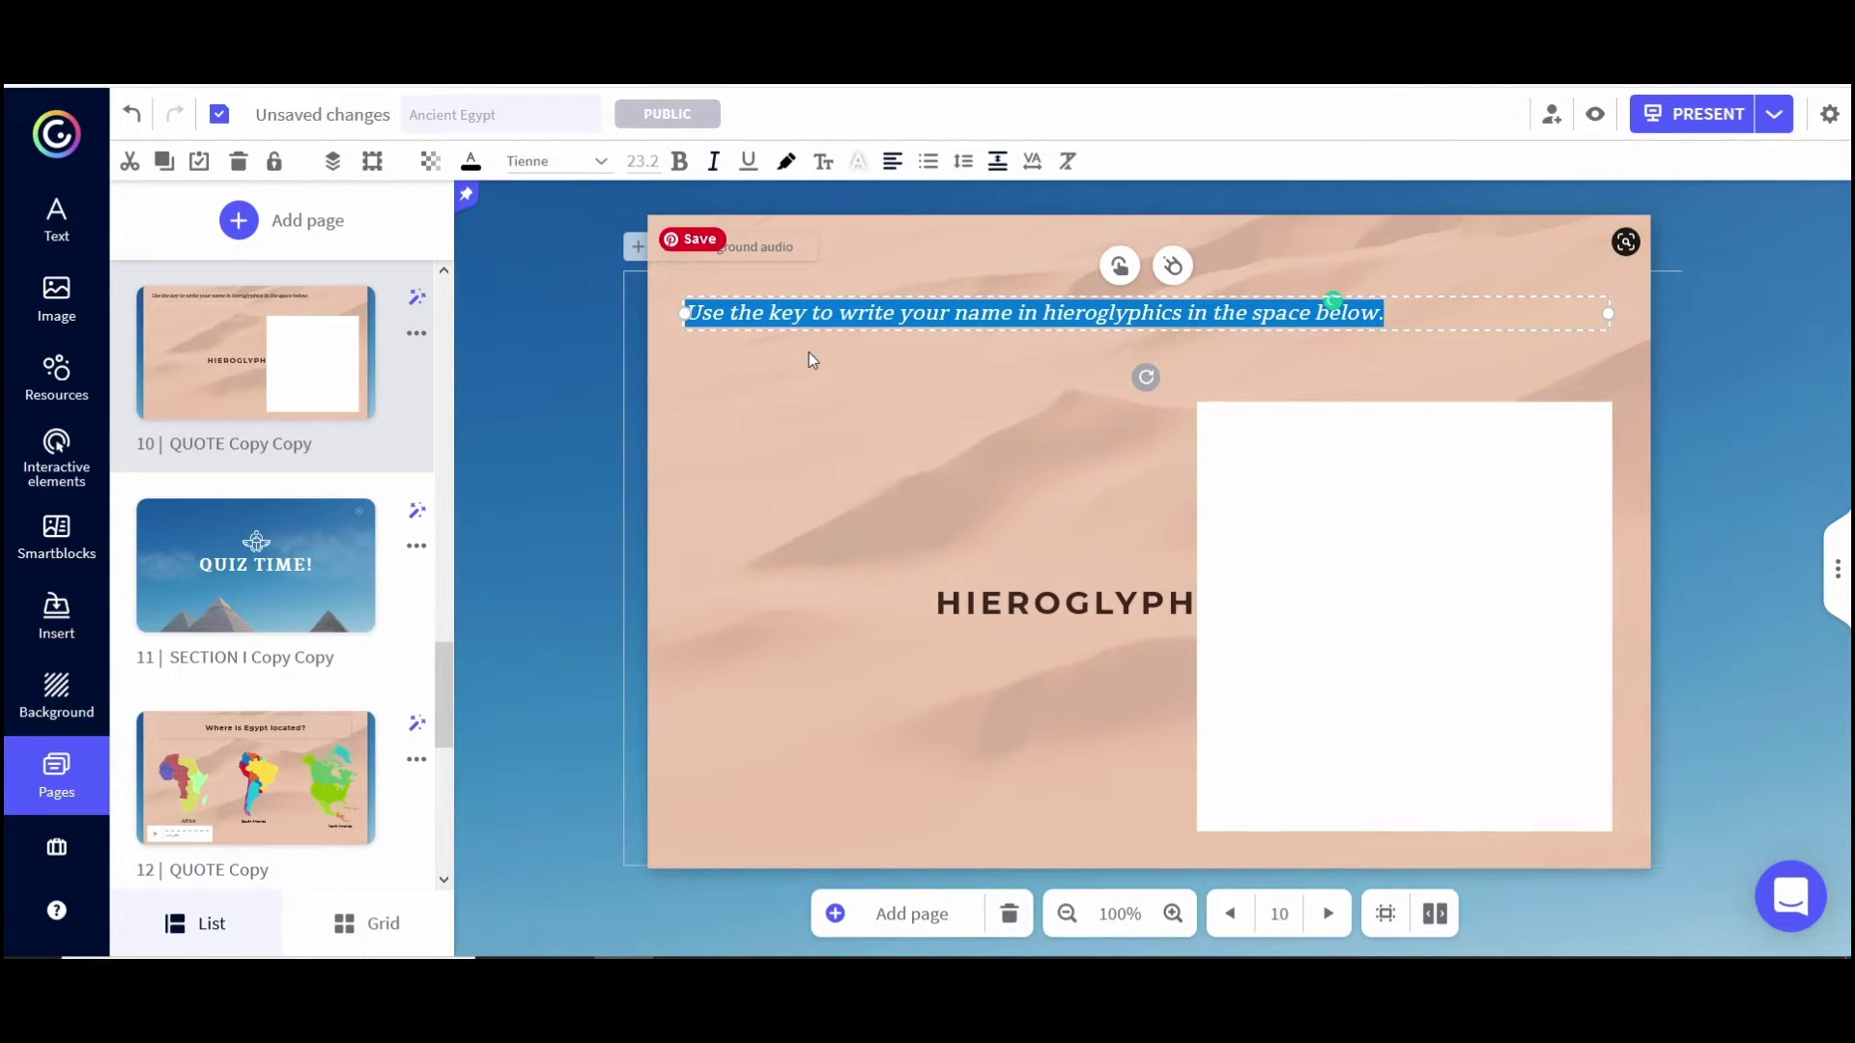
text(Drag a)
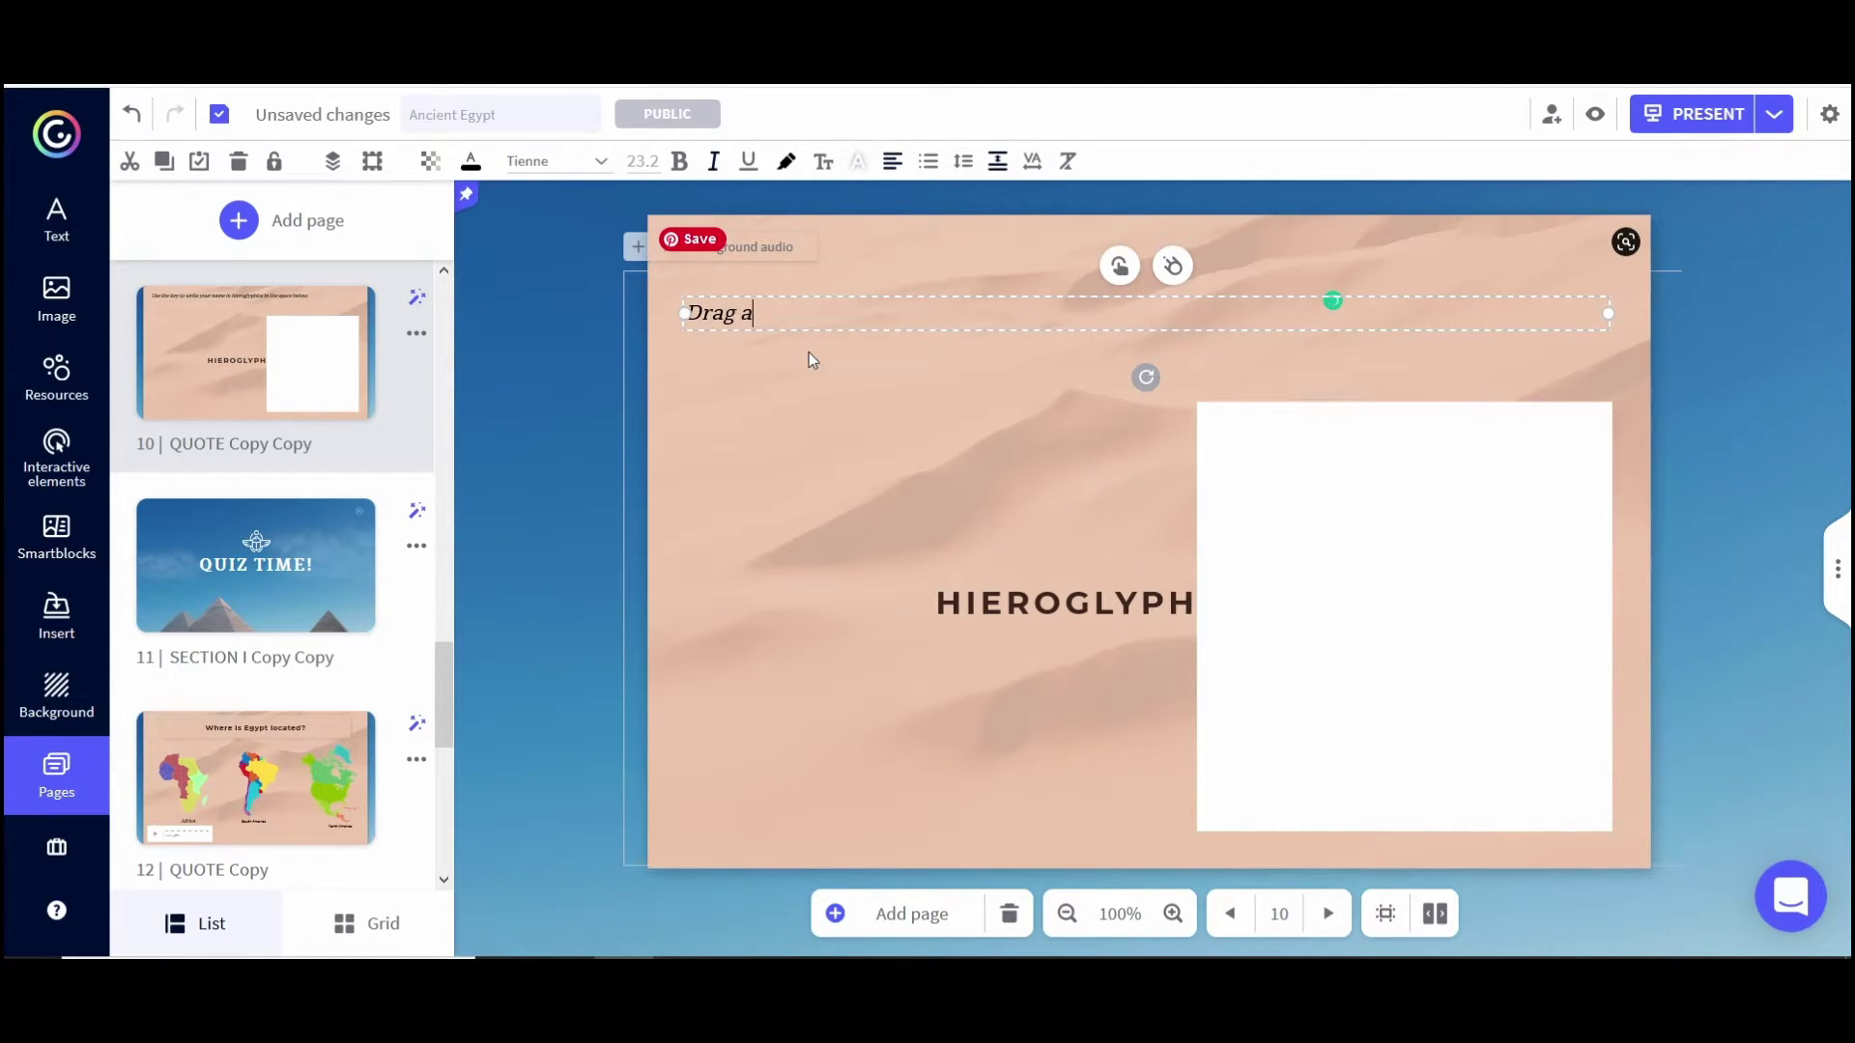
text(nd drop the term)
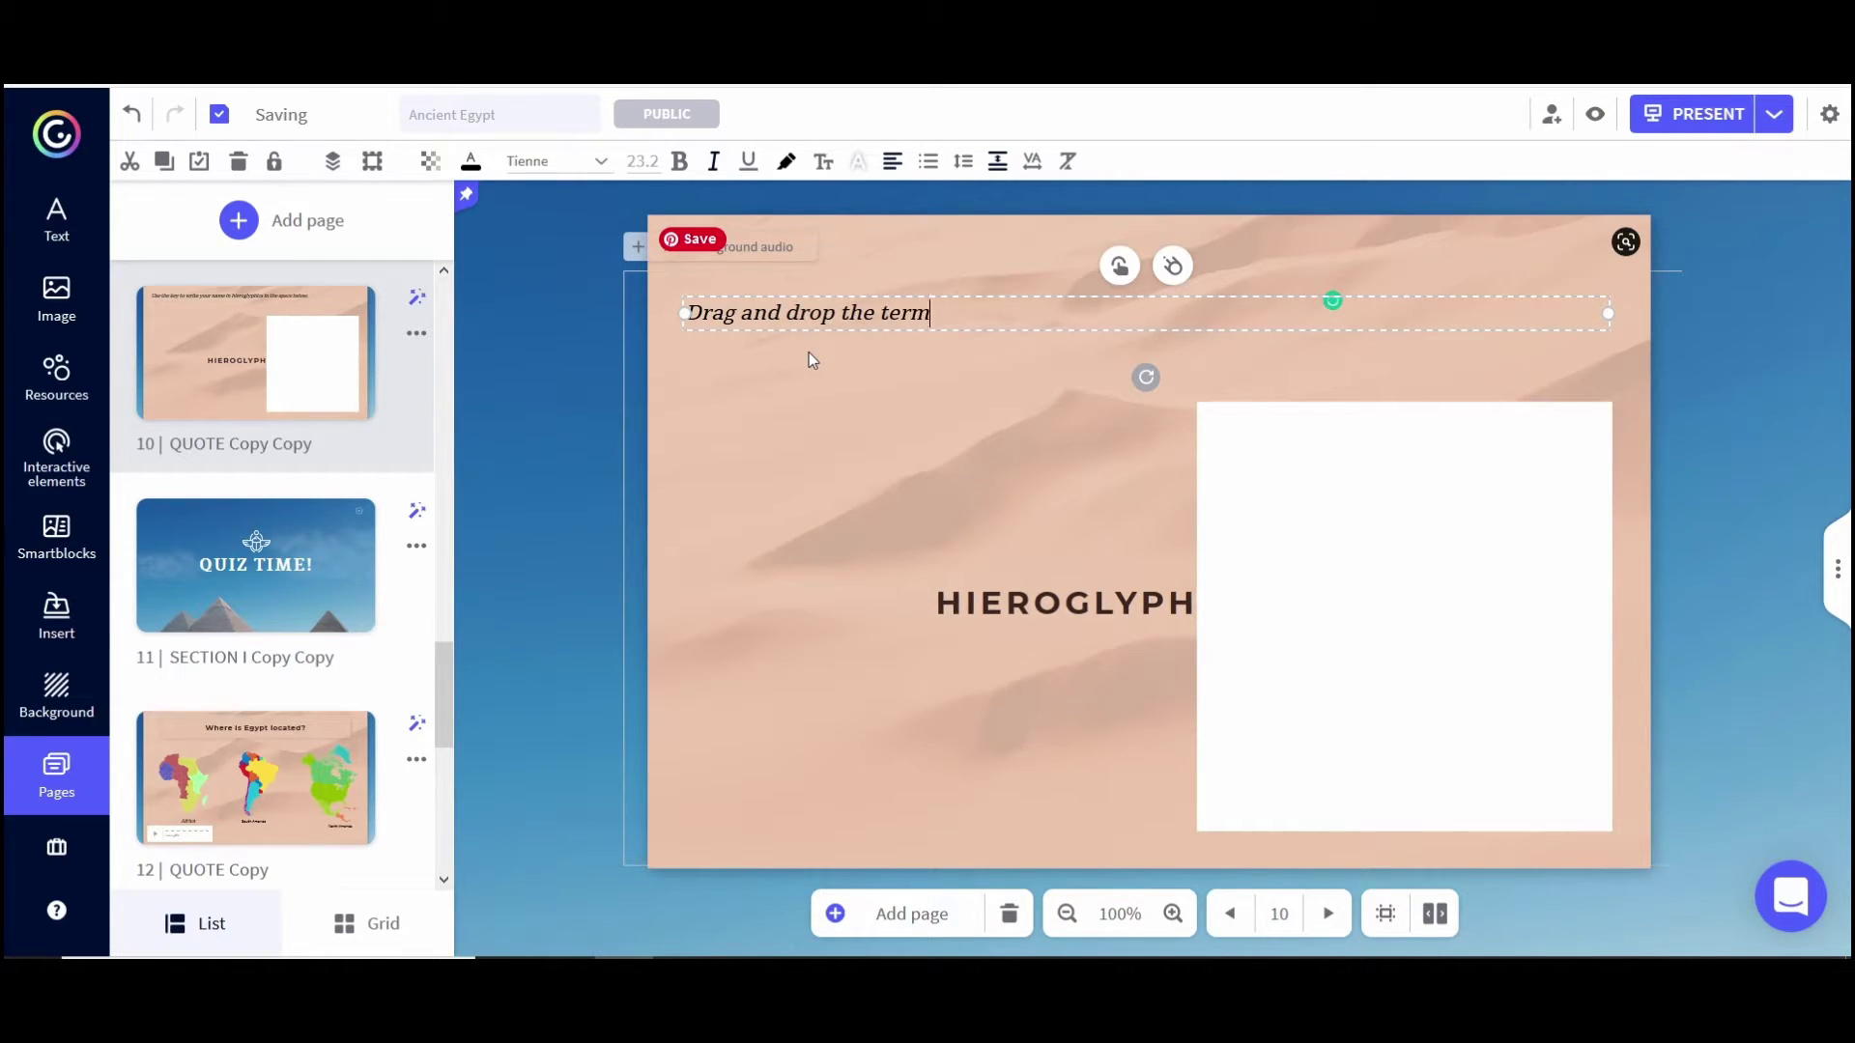
text(s to the correct category.)
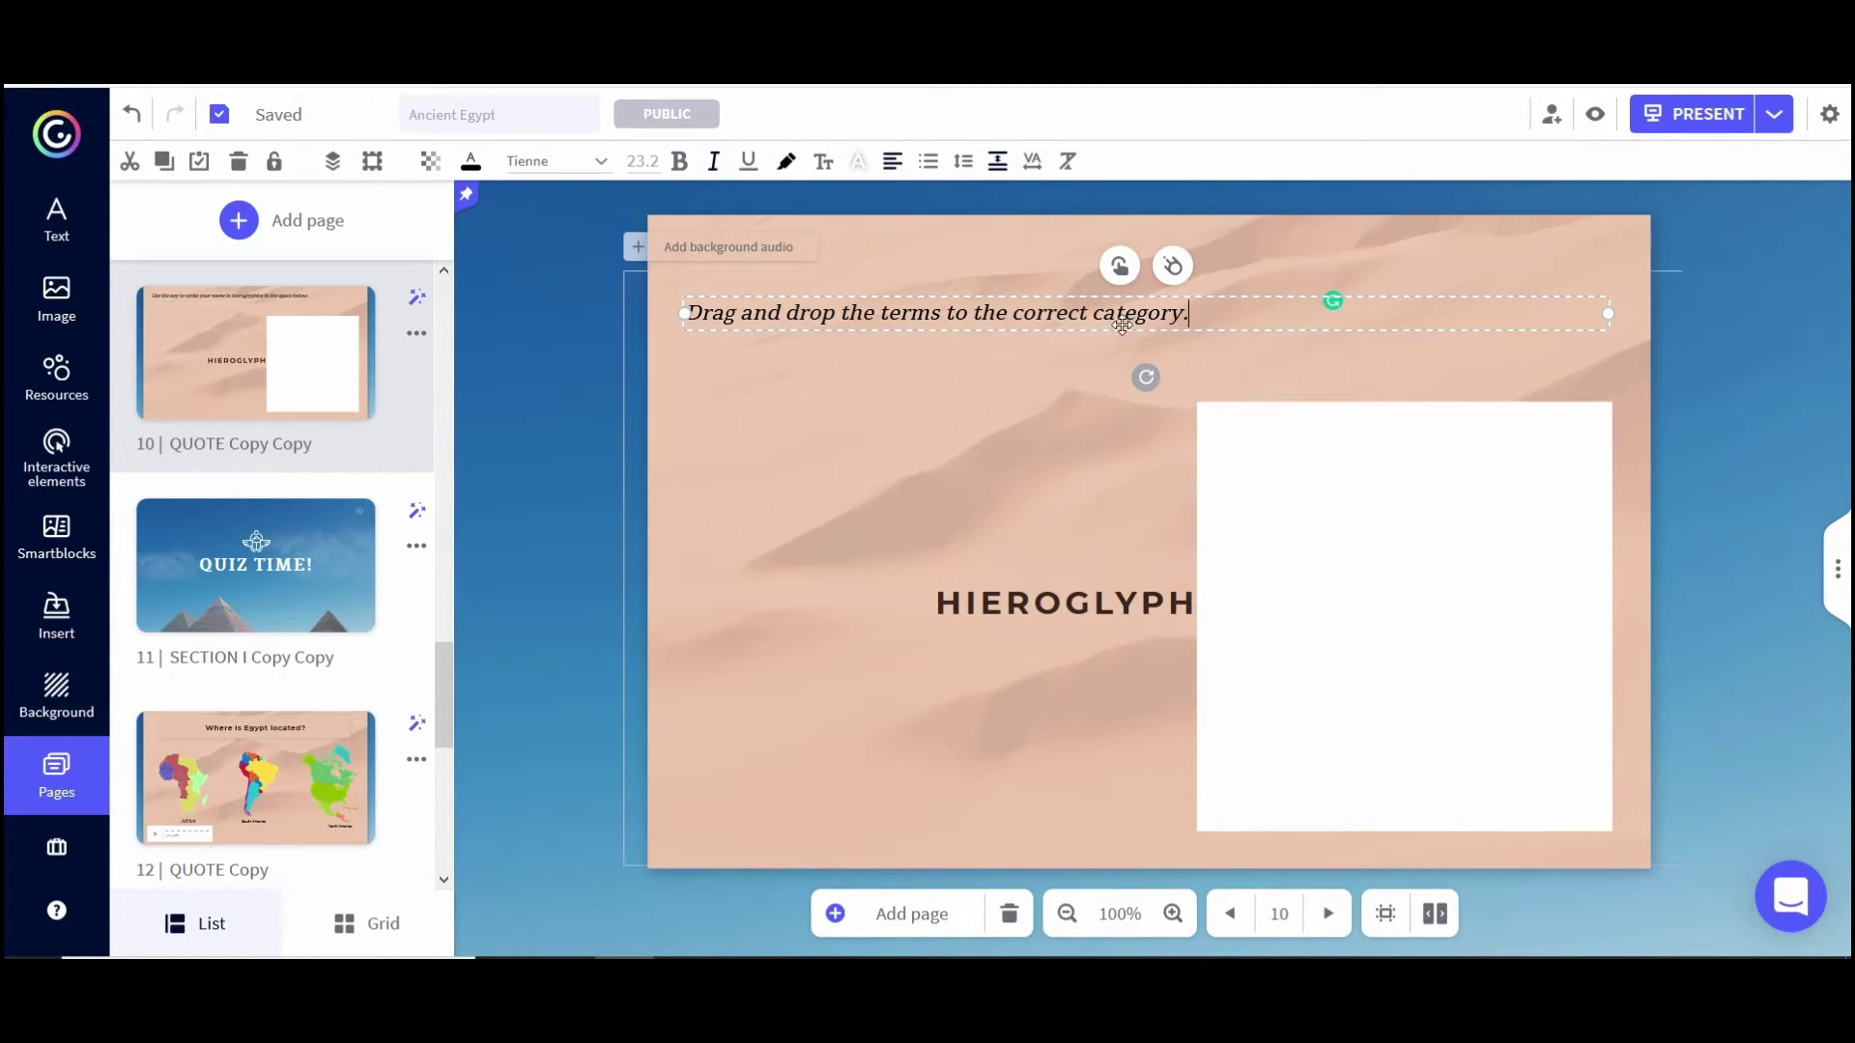
drag(1198, 314, 670, 345)
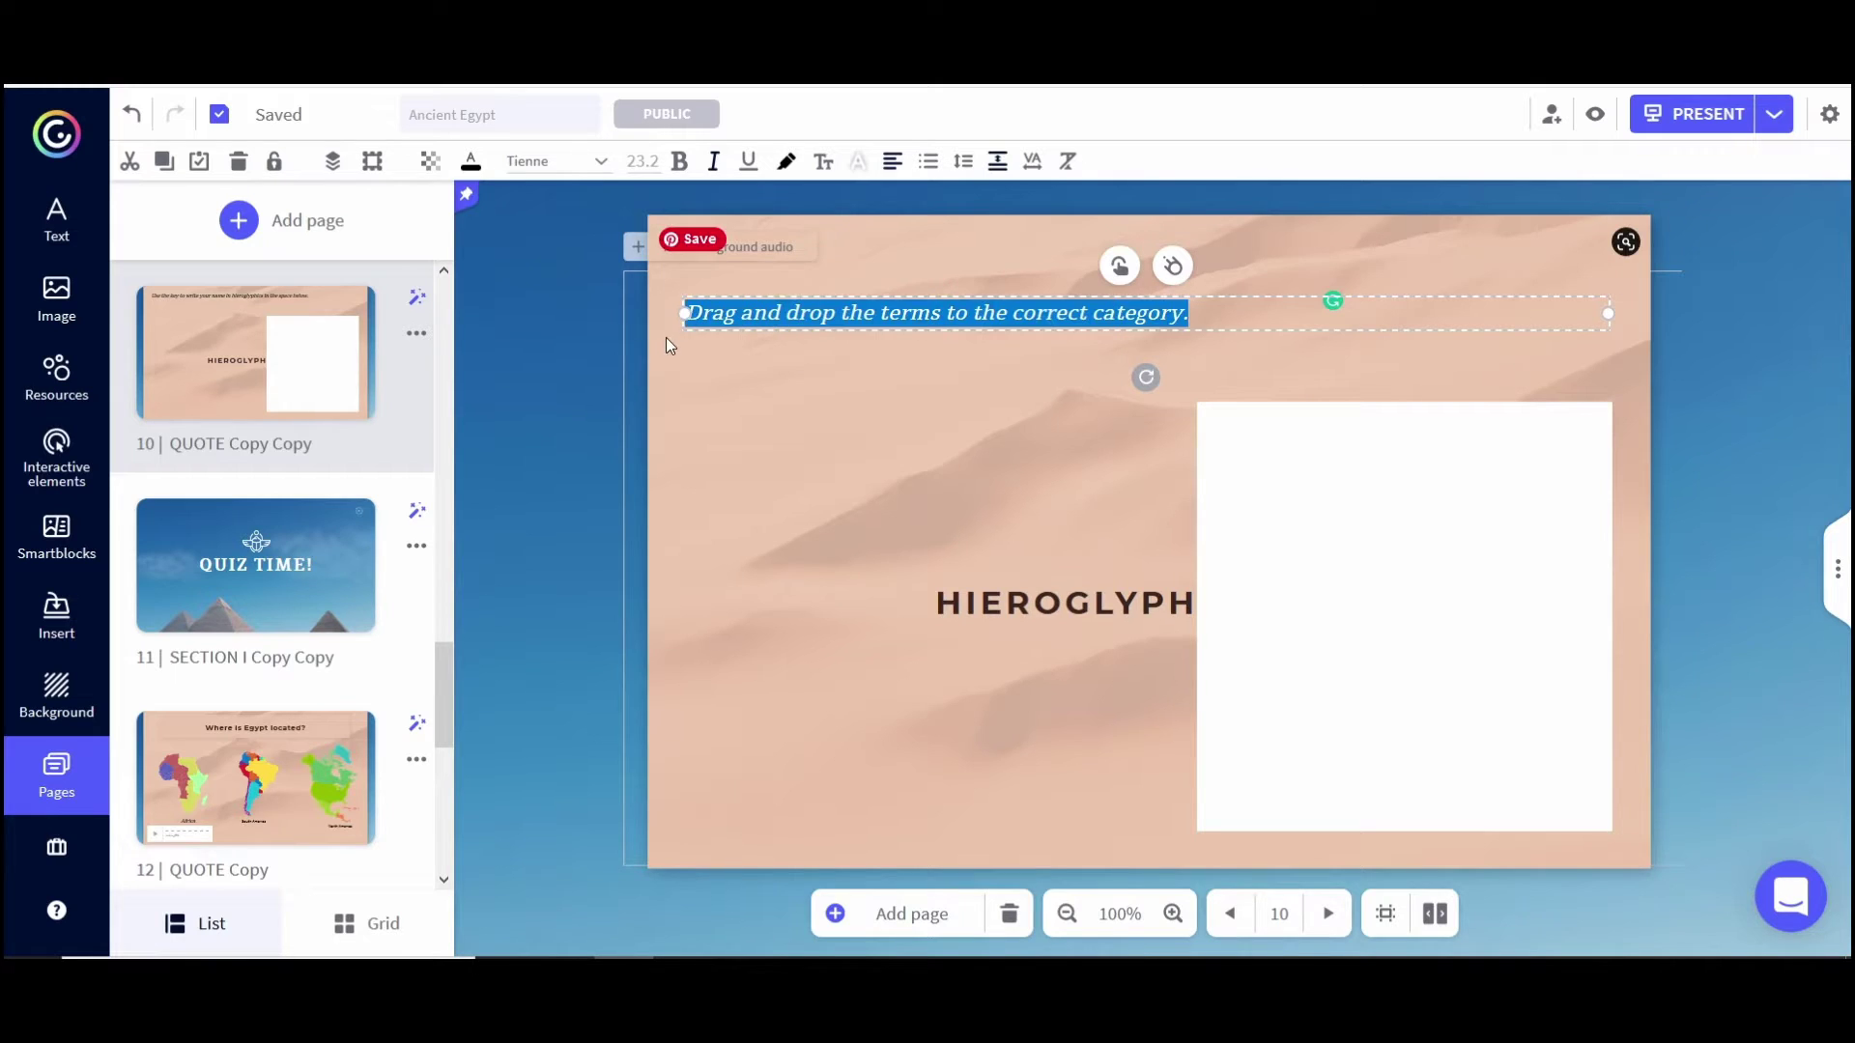
click(899, 162)
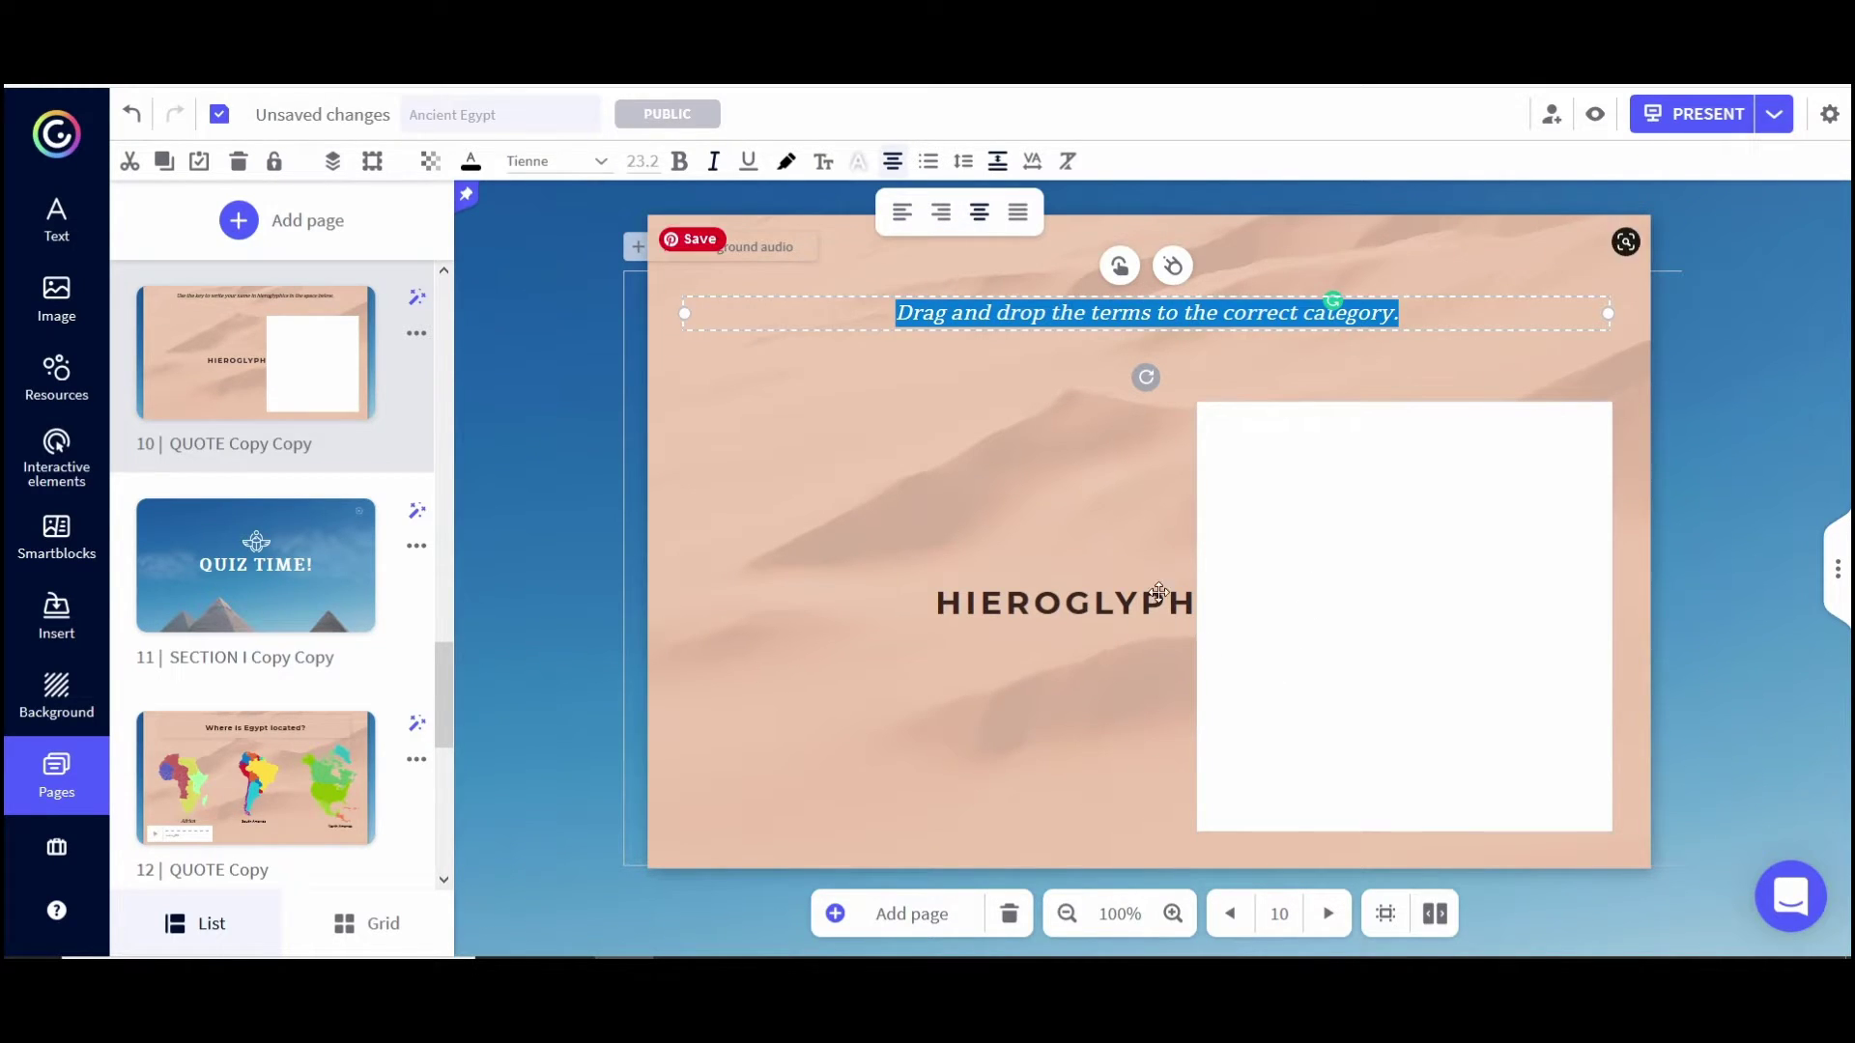
- Move the white box to the page's left half, shorten it from below, and place a duplicate beside it on the right half
drag(1410, 542, 937, 491)
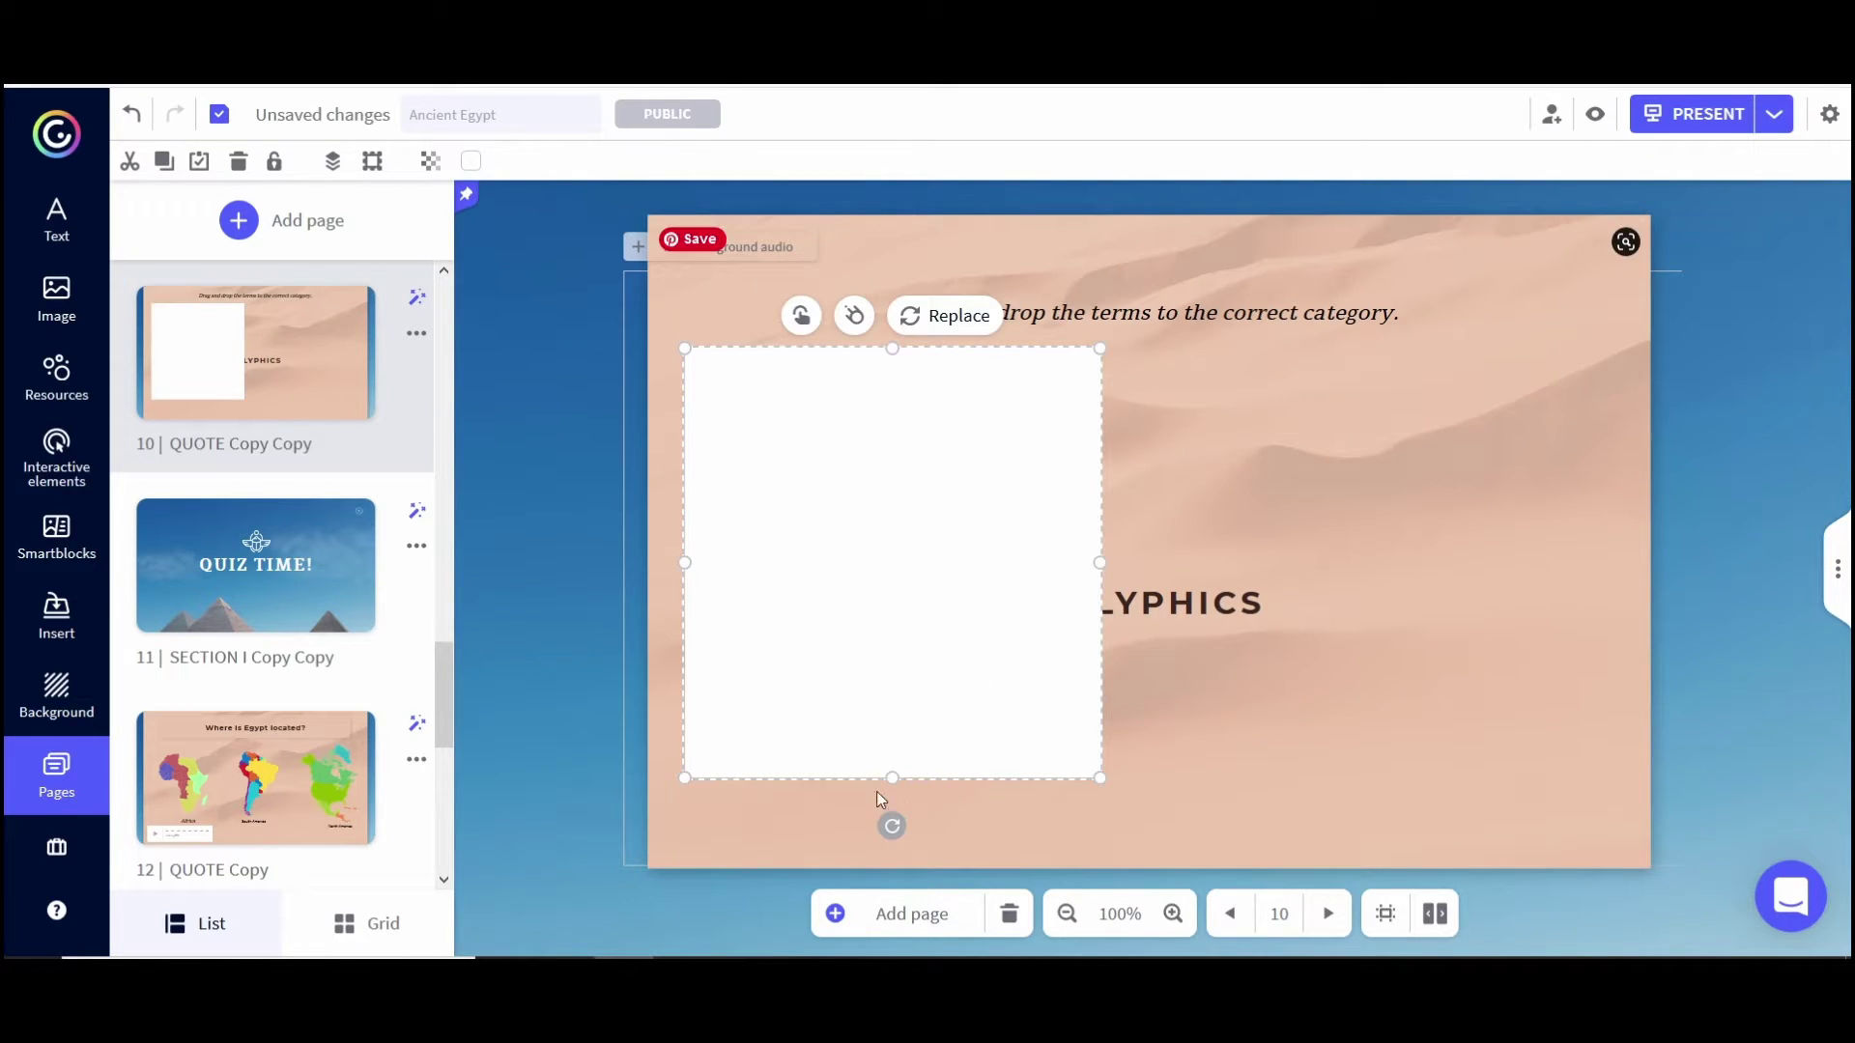
drag(890, 776, 879, 611)
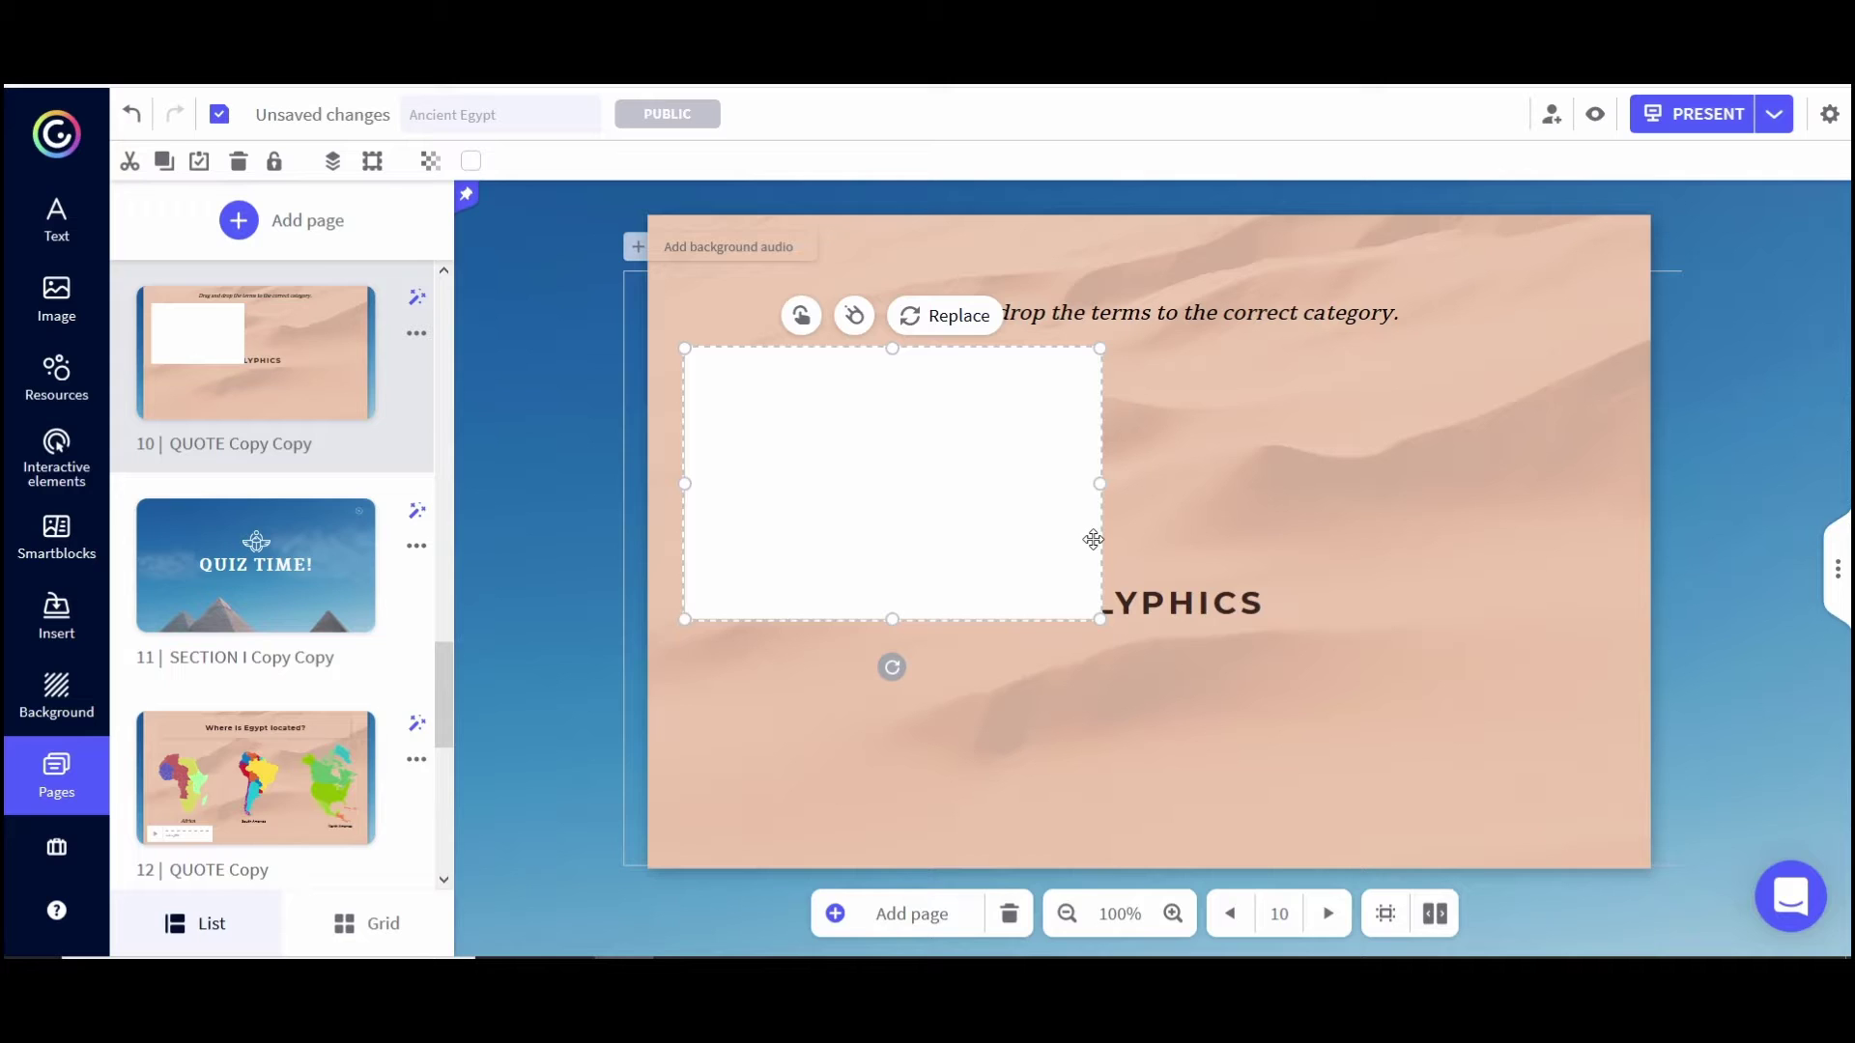
click(1173, 751)
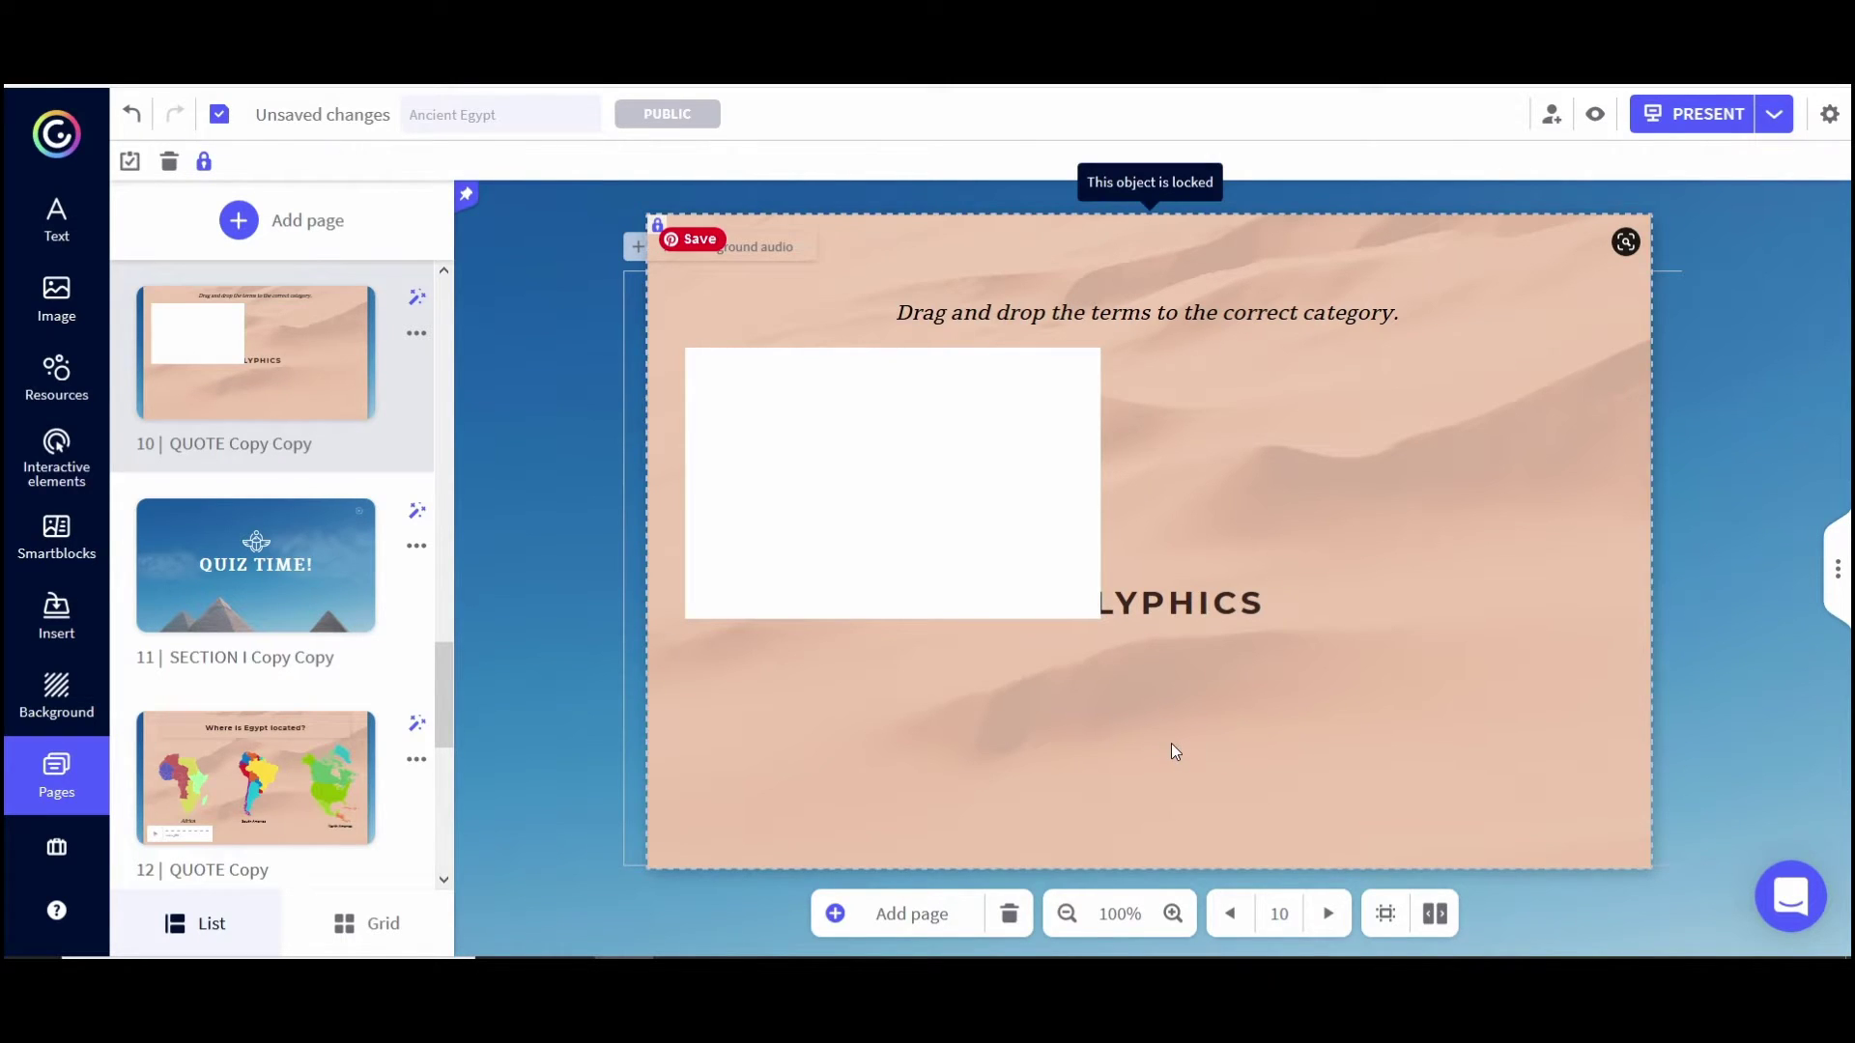
click(956, 518)
key(ctrl+d)
drag(957, 518, 1430, 472)
- Bring the HIEROGLYPHICS title to the front, place it at the top of the left white box and change it to ANCIENT EGYPT
drag(1138, 599, 950, 659)
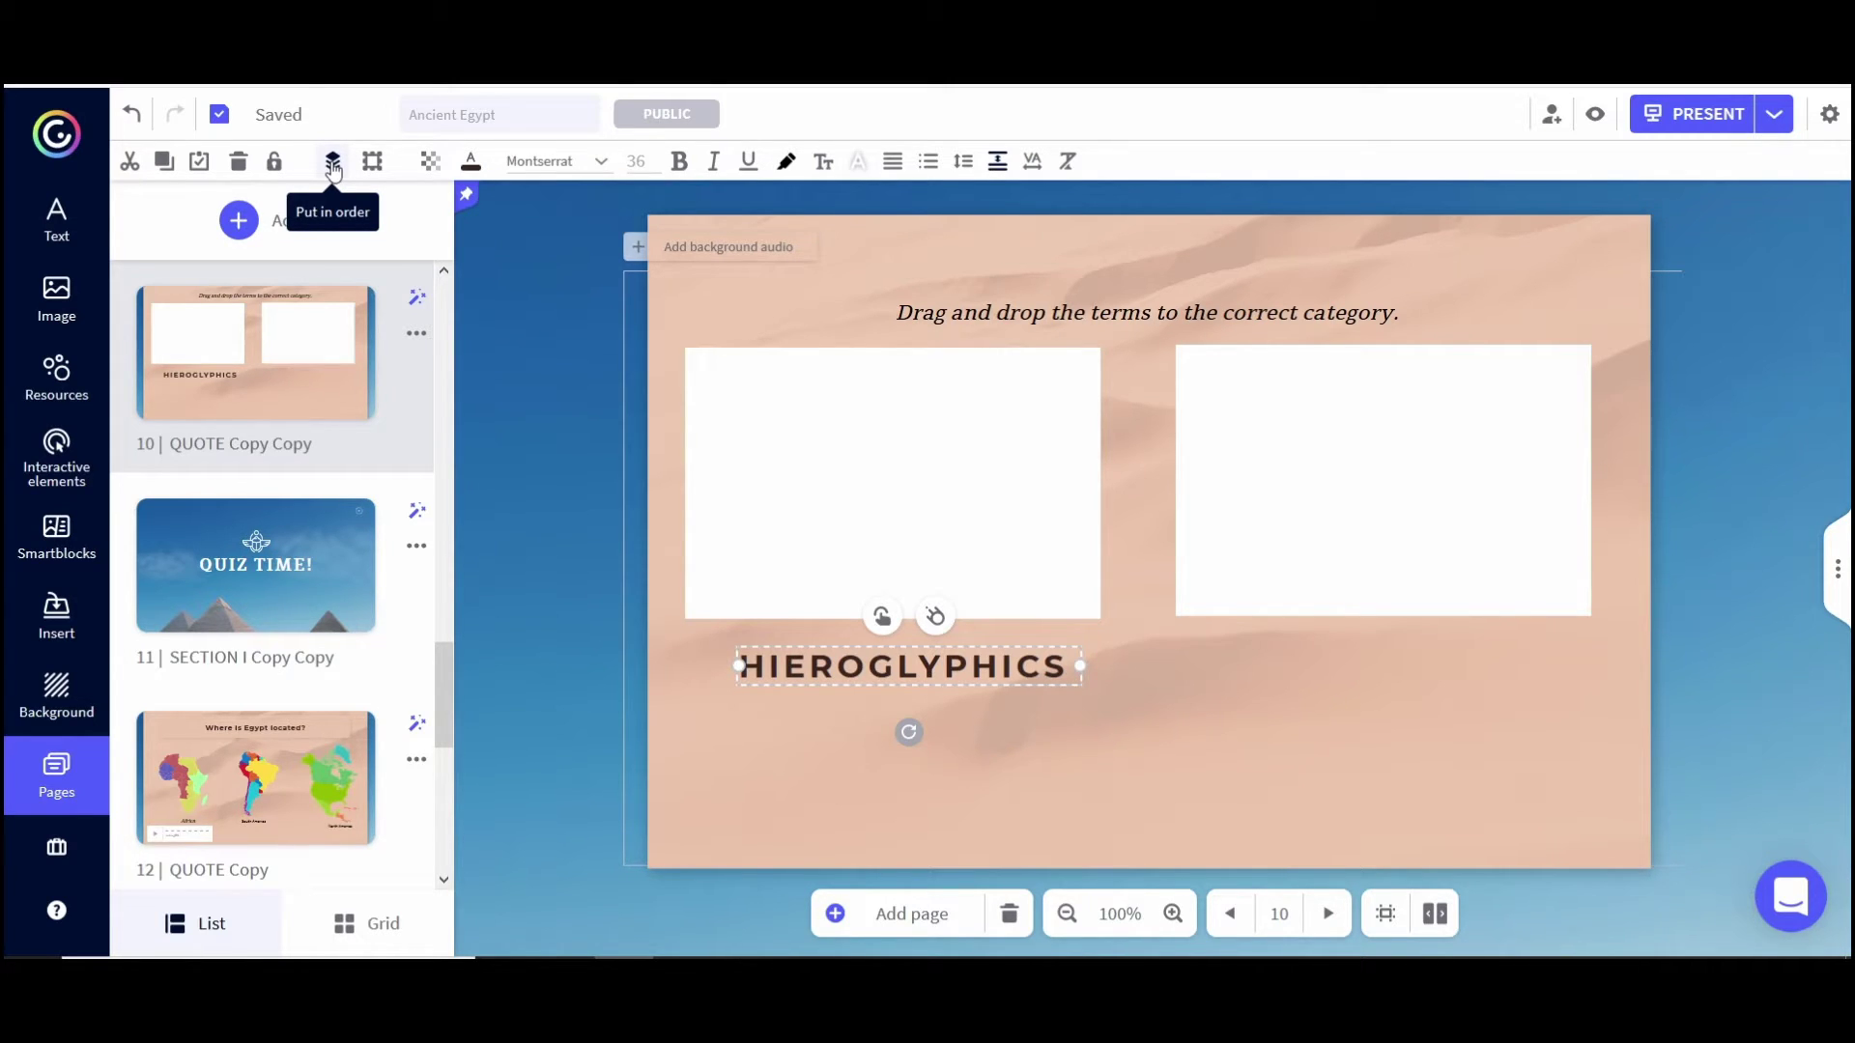
click(332, 164)
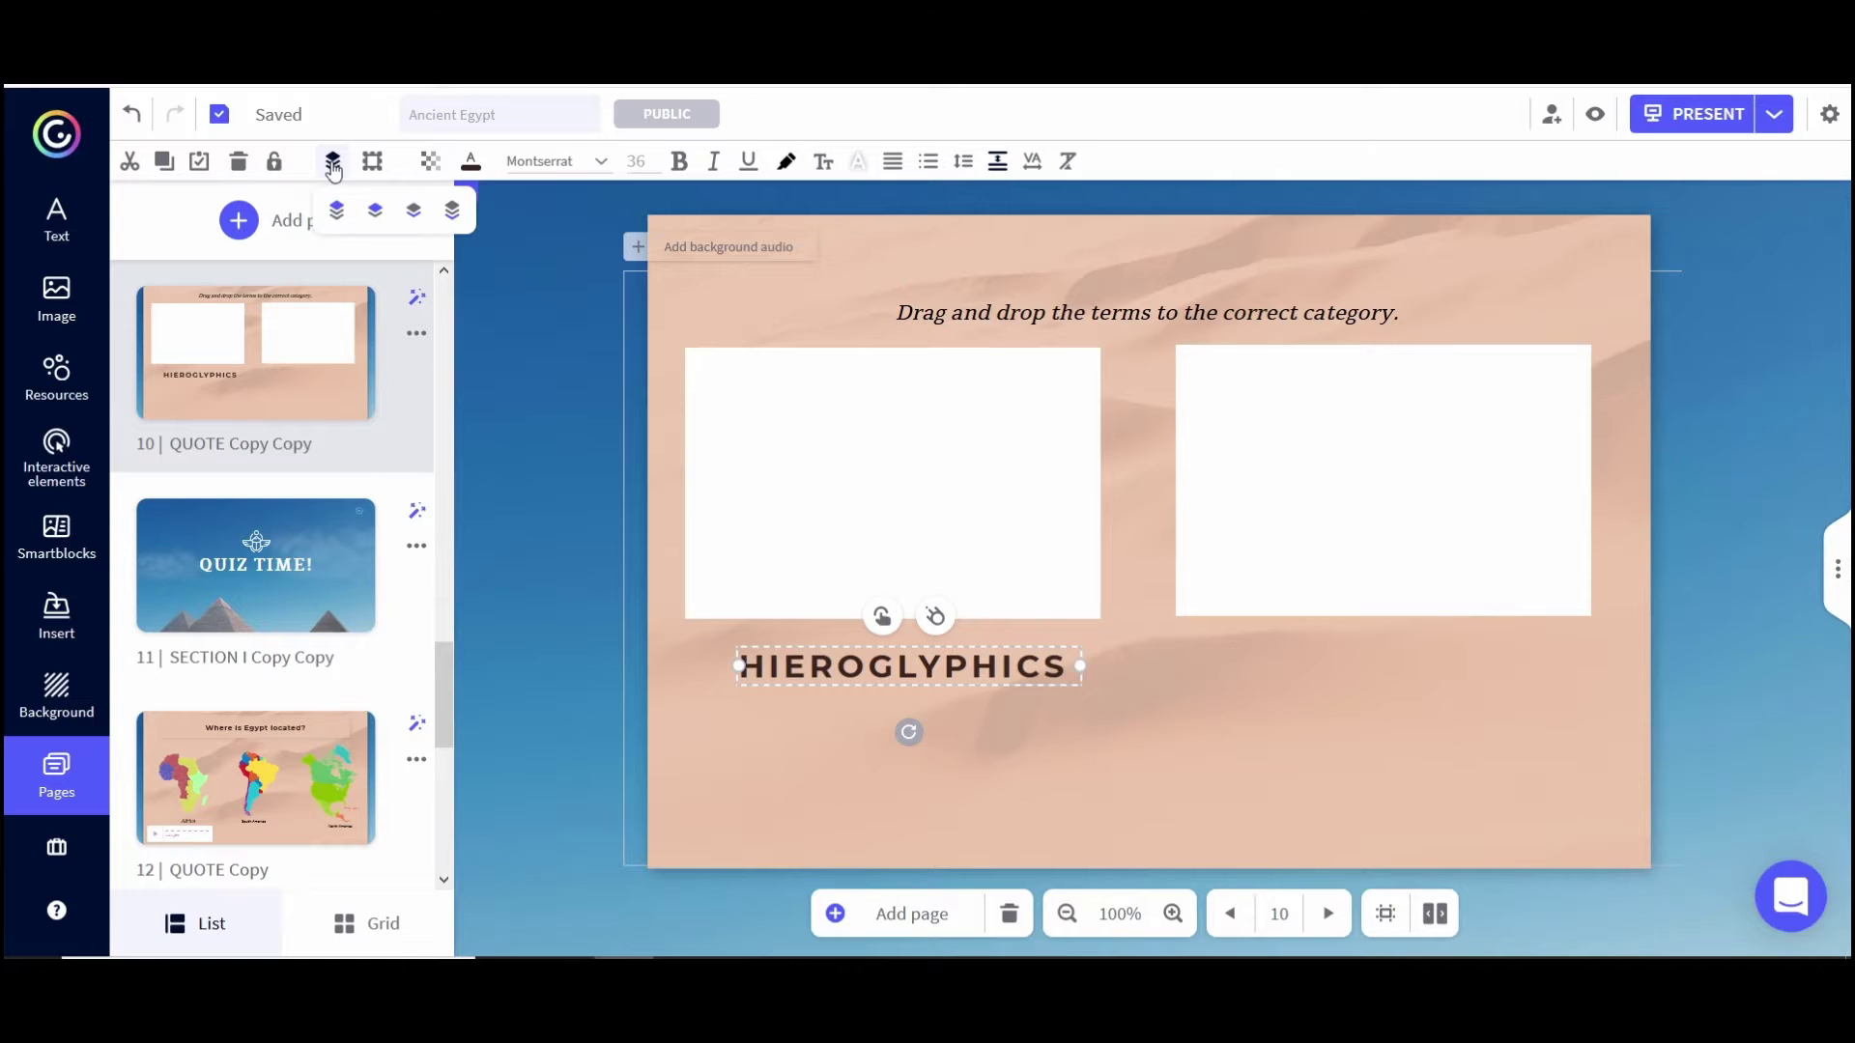
click(336, 210)
drag(929, 669, 908, 366)
double_click(908, 365)
text(ANC)
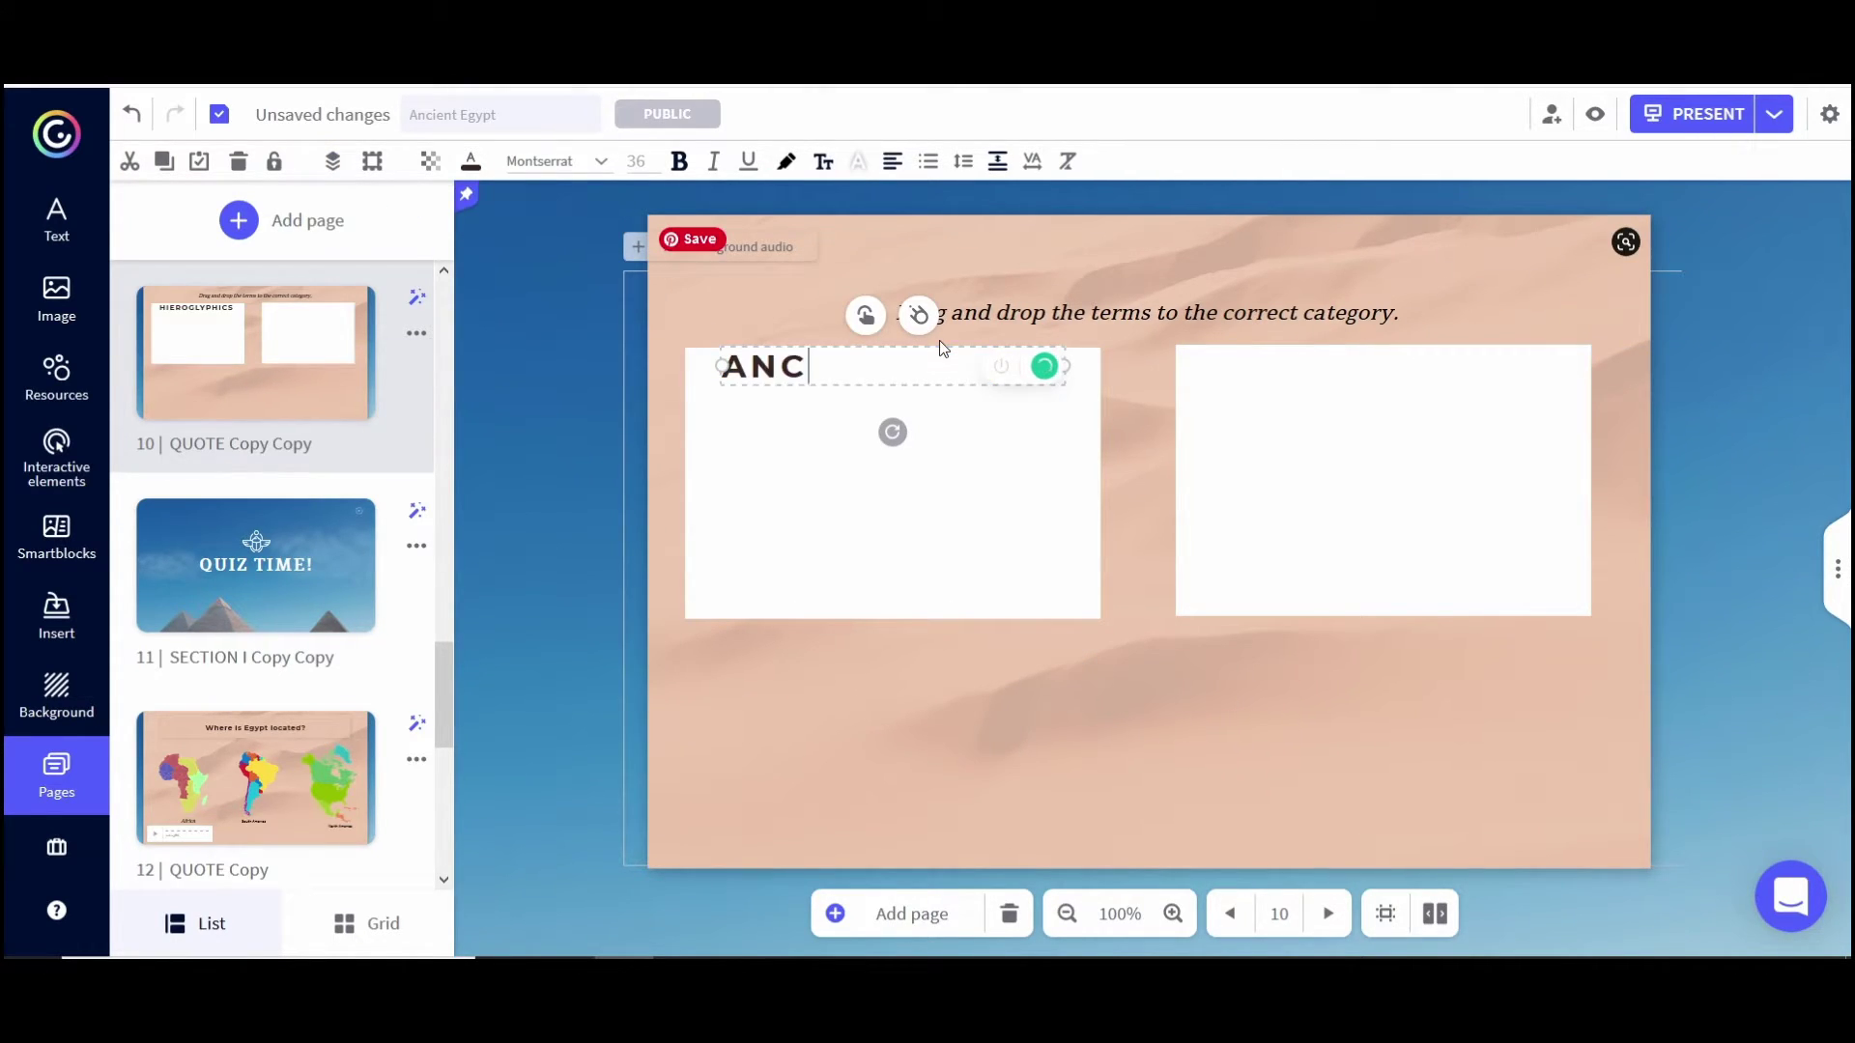
text(IENT EGYPT)
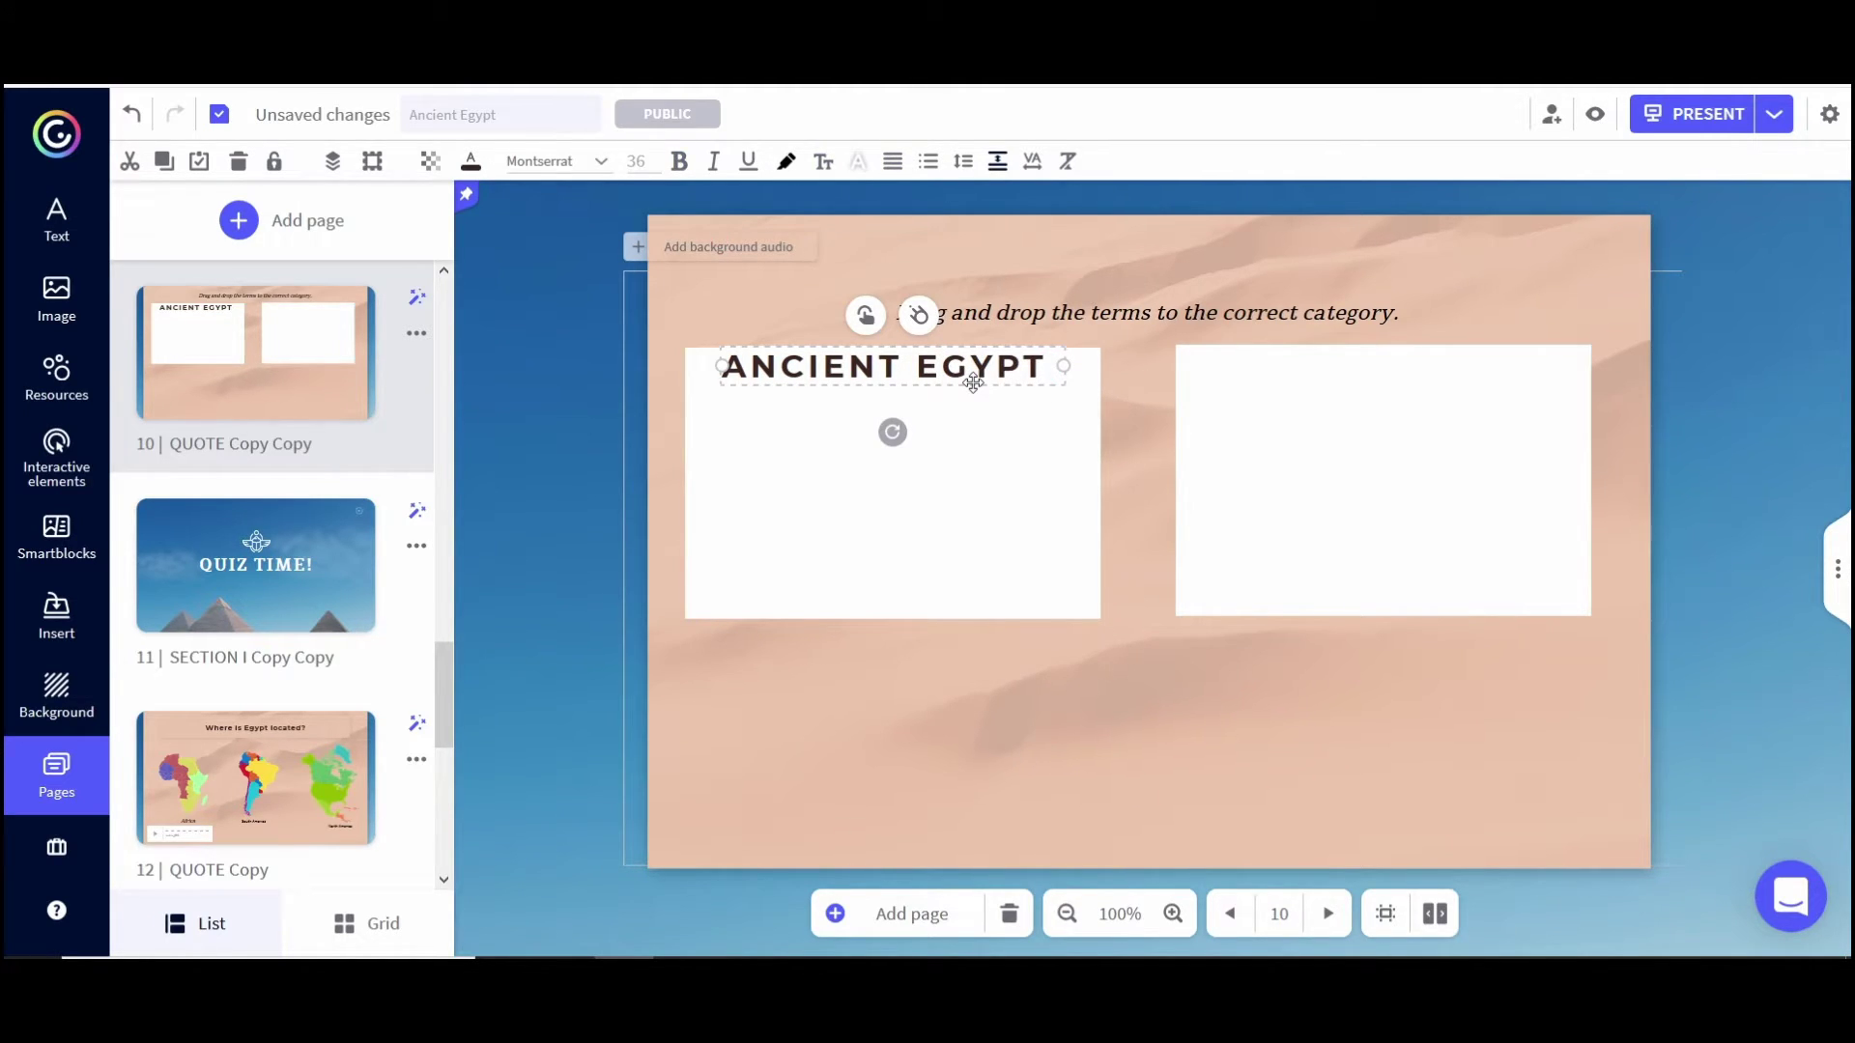
mouse_move(985, 383)
mouse_down()
mouse_move(984, 413)
mouse_move(985, 382)
mouse_up()
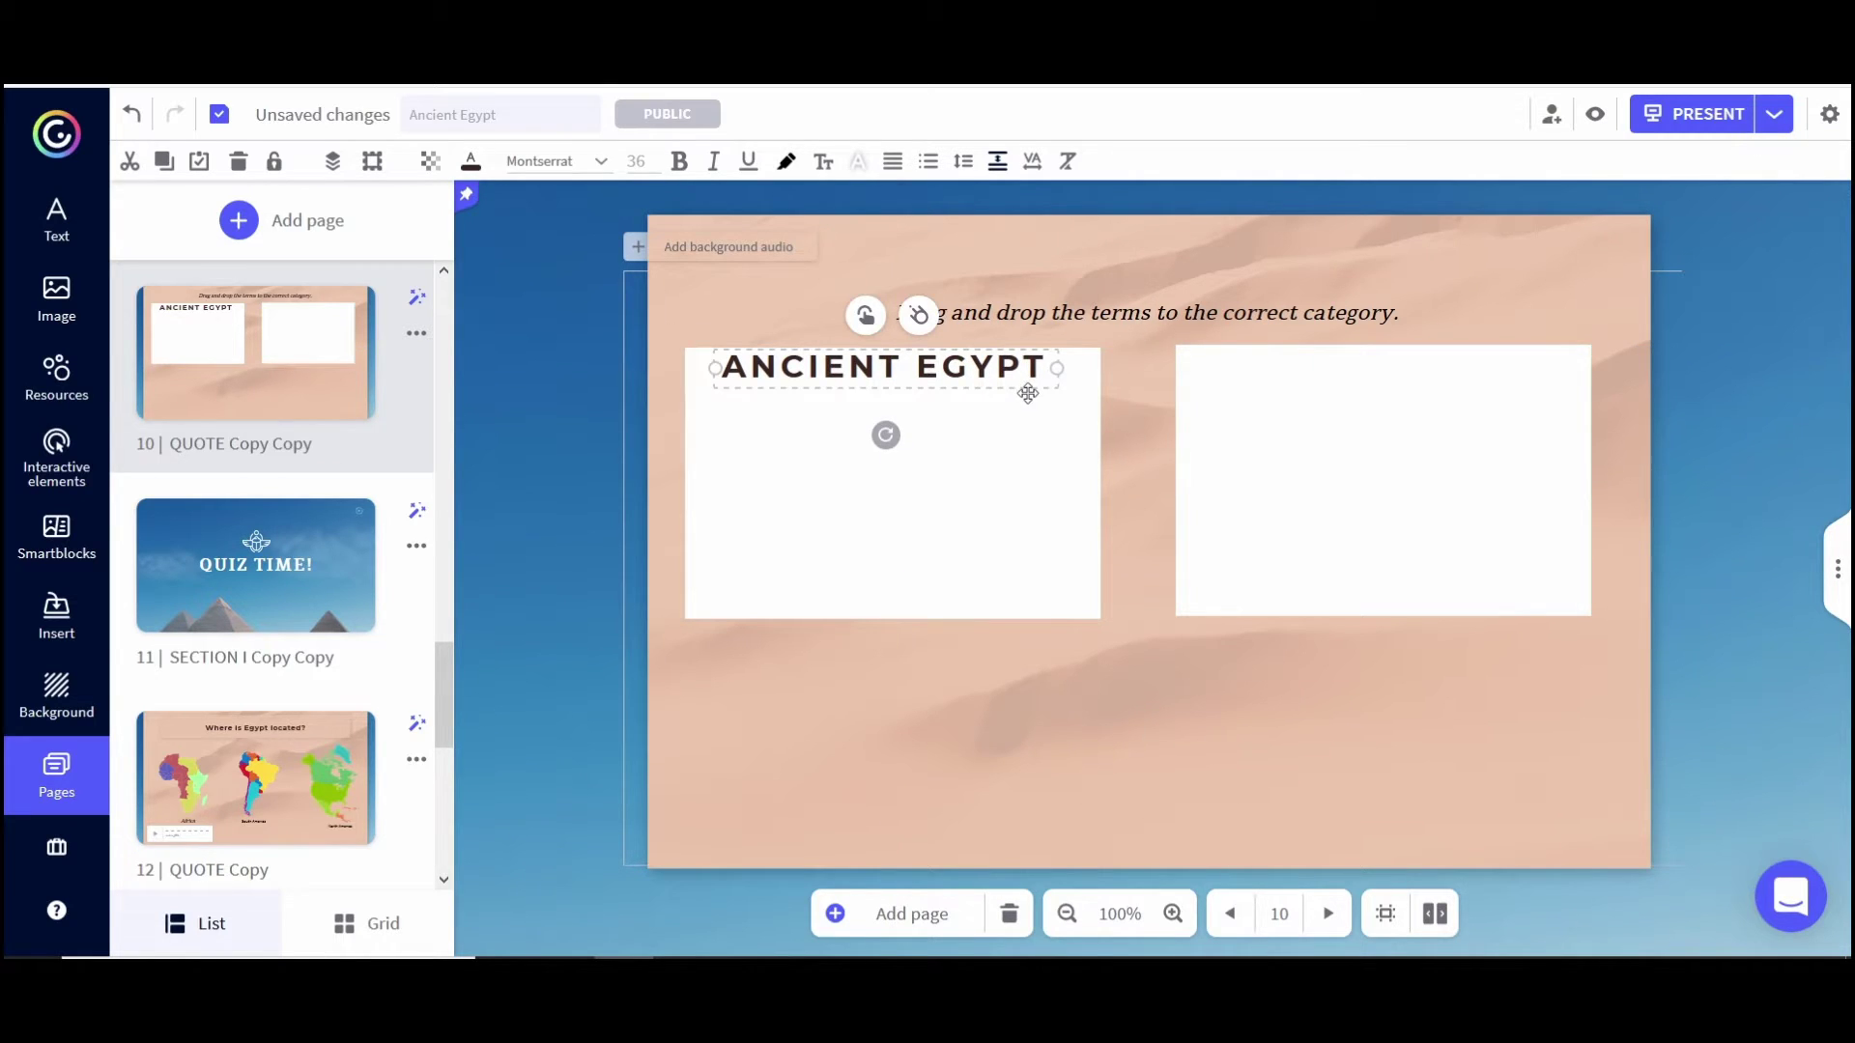
- Place a copy of the ANCIENT EGYPT heading at the top of the right white box and change it to ANCIENT CHINA
click(1012, 692)
click(1009, 379)
key(ctrl+v)
drag(1153, 447, 1487, 377)
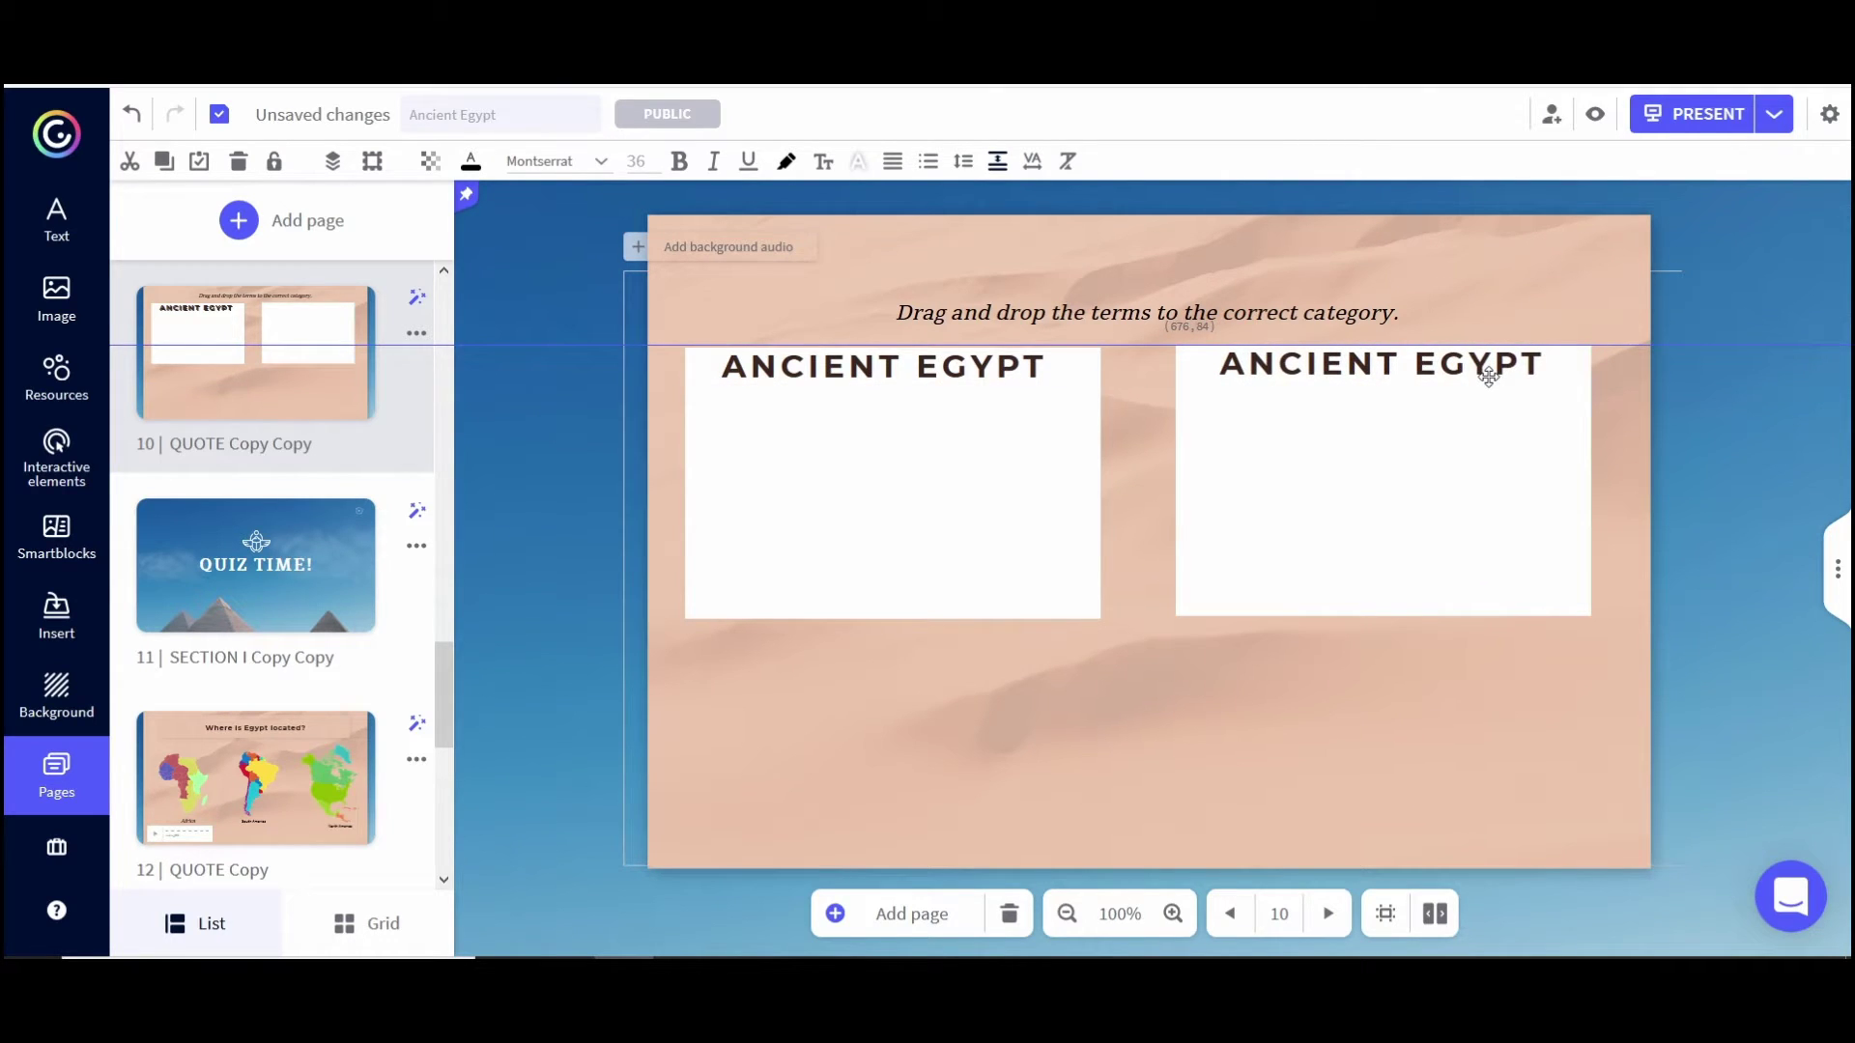
double_click(1488, 367)
text(CHINA)
click(1126, 641)
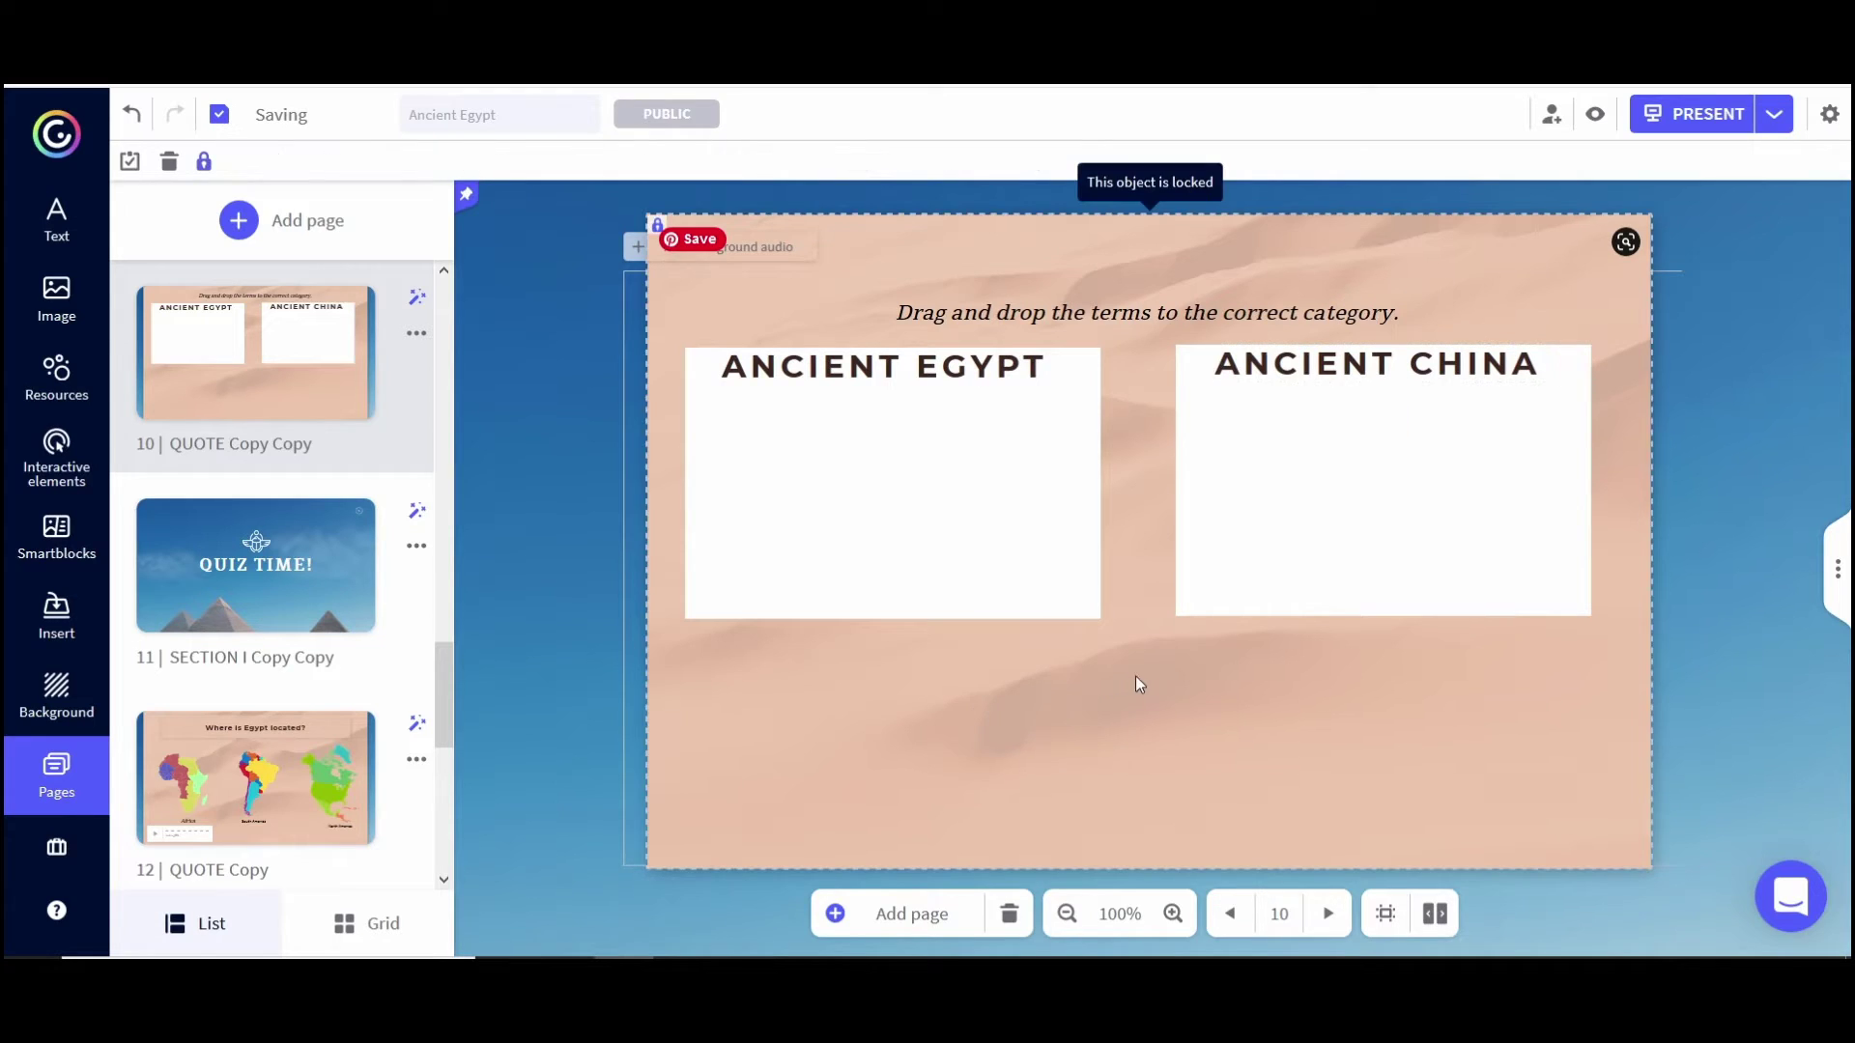
- Place a copy of the ANCIENT EGYPT heading below the left box and paste several more copies for the other terms
key(ctrl+v)
drag(989, 403, 990, 677)
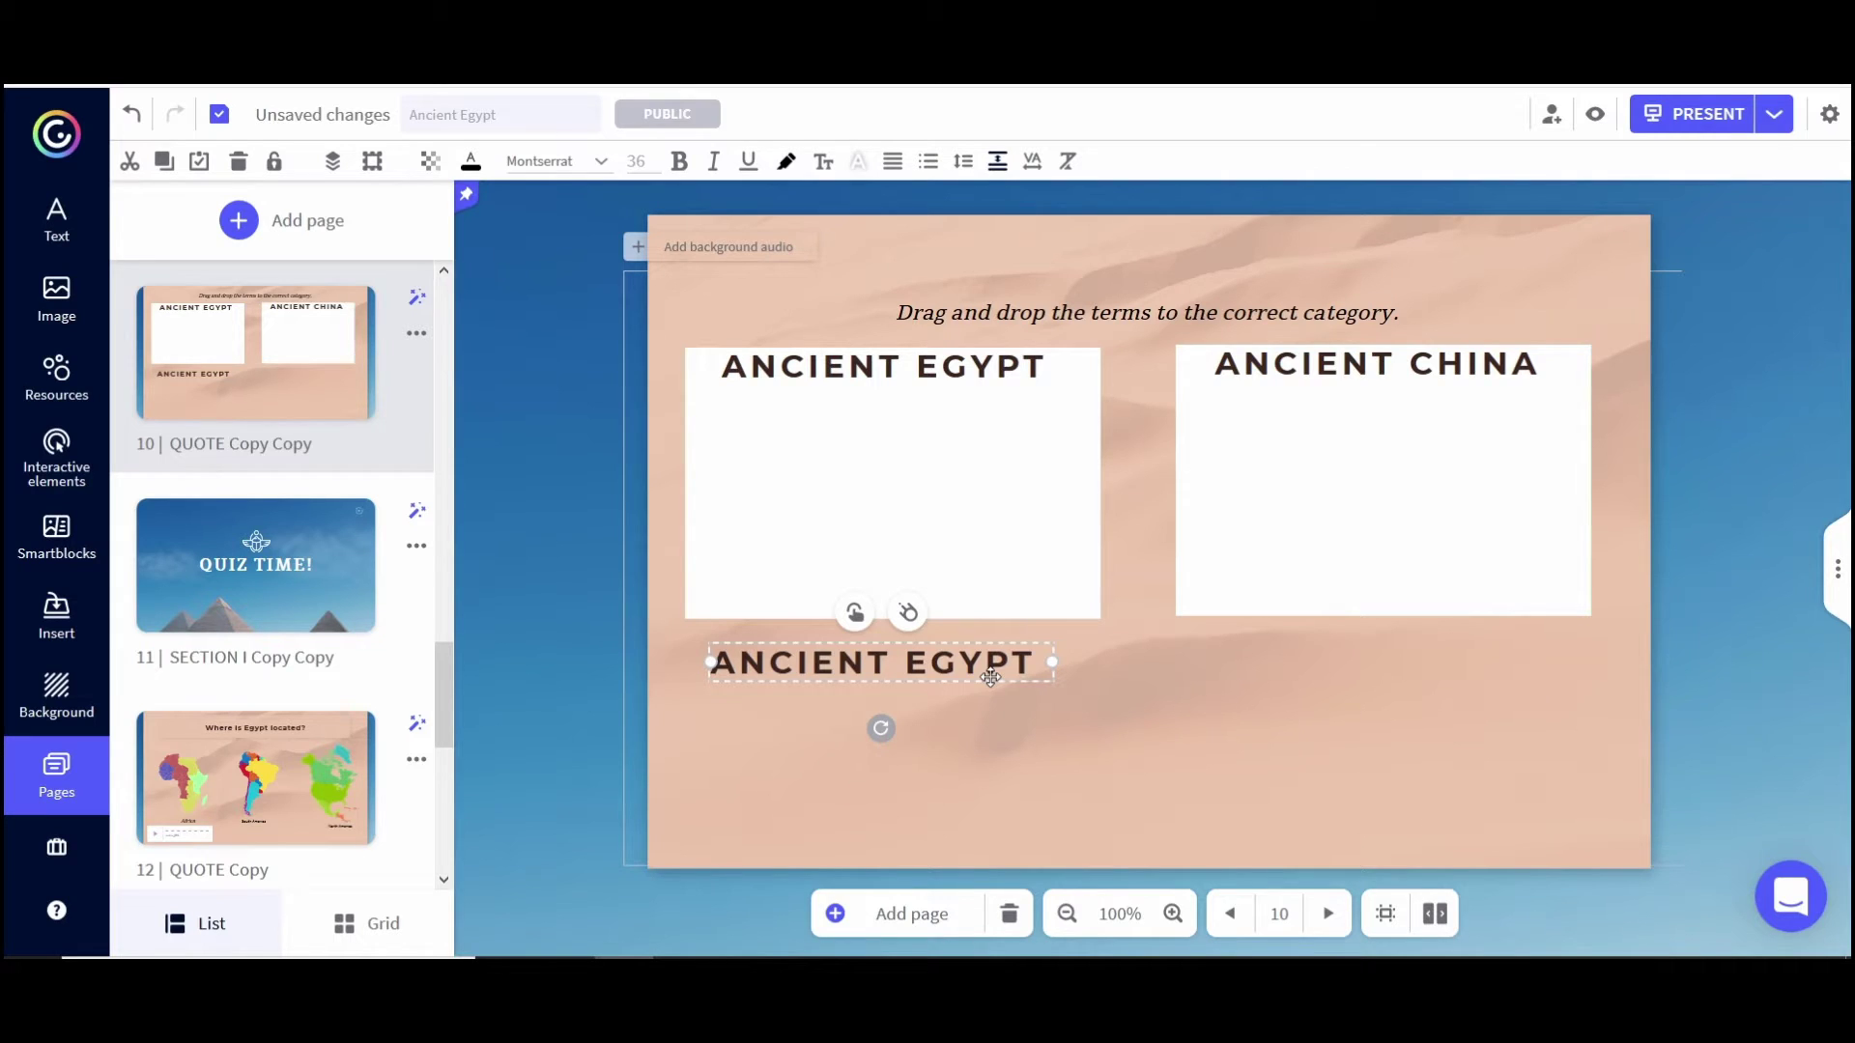
click(959, 572)
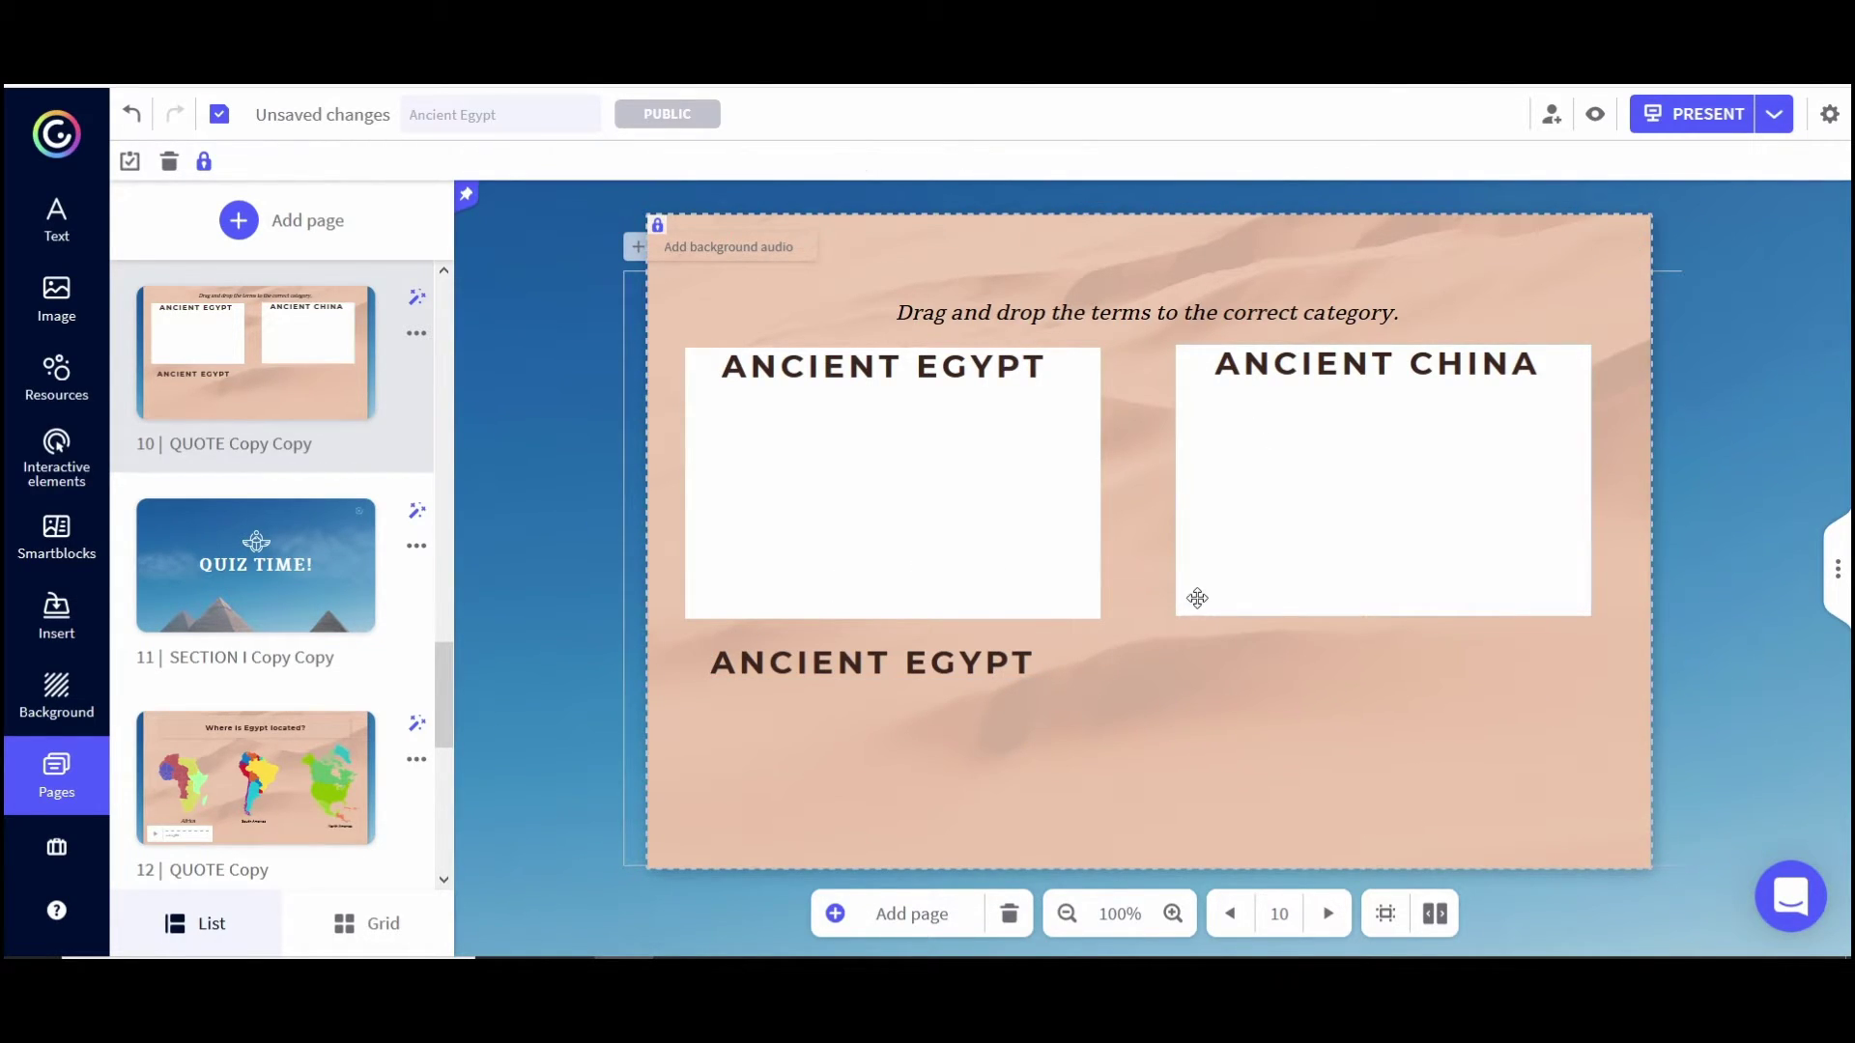
key(ctrl+v)
key(ctrl+v)
key(ctrl+v)
key(ctrl+v)
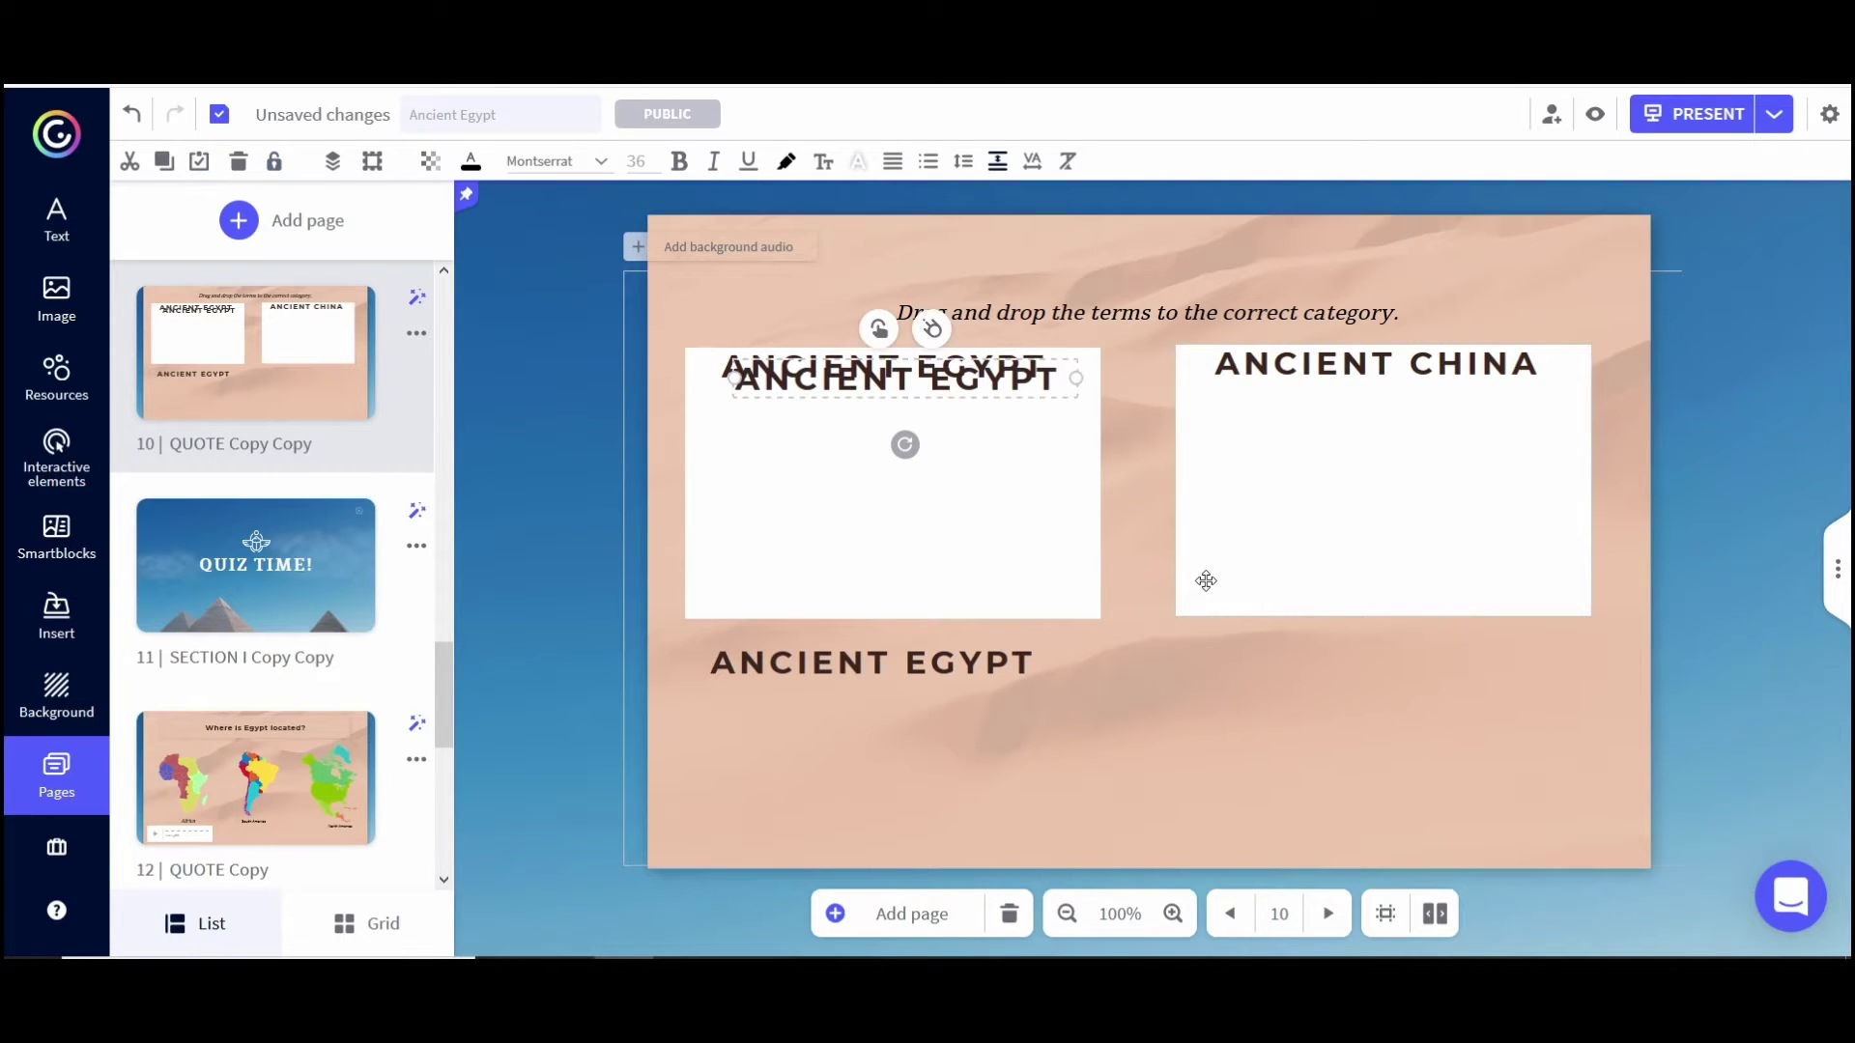
- Change the heading copy below the left box to NILE RIVER
click(997, 658)
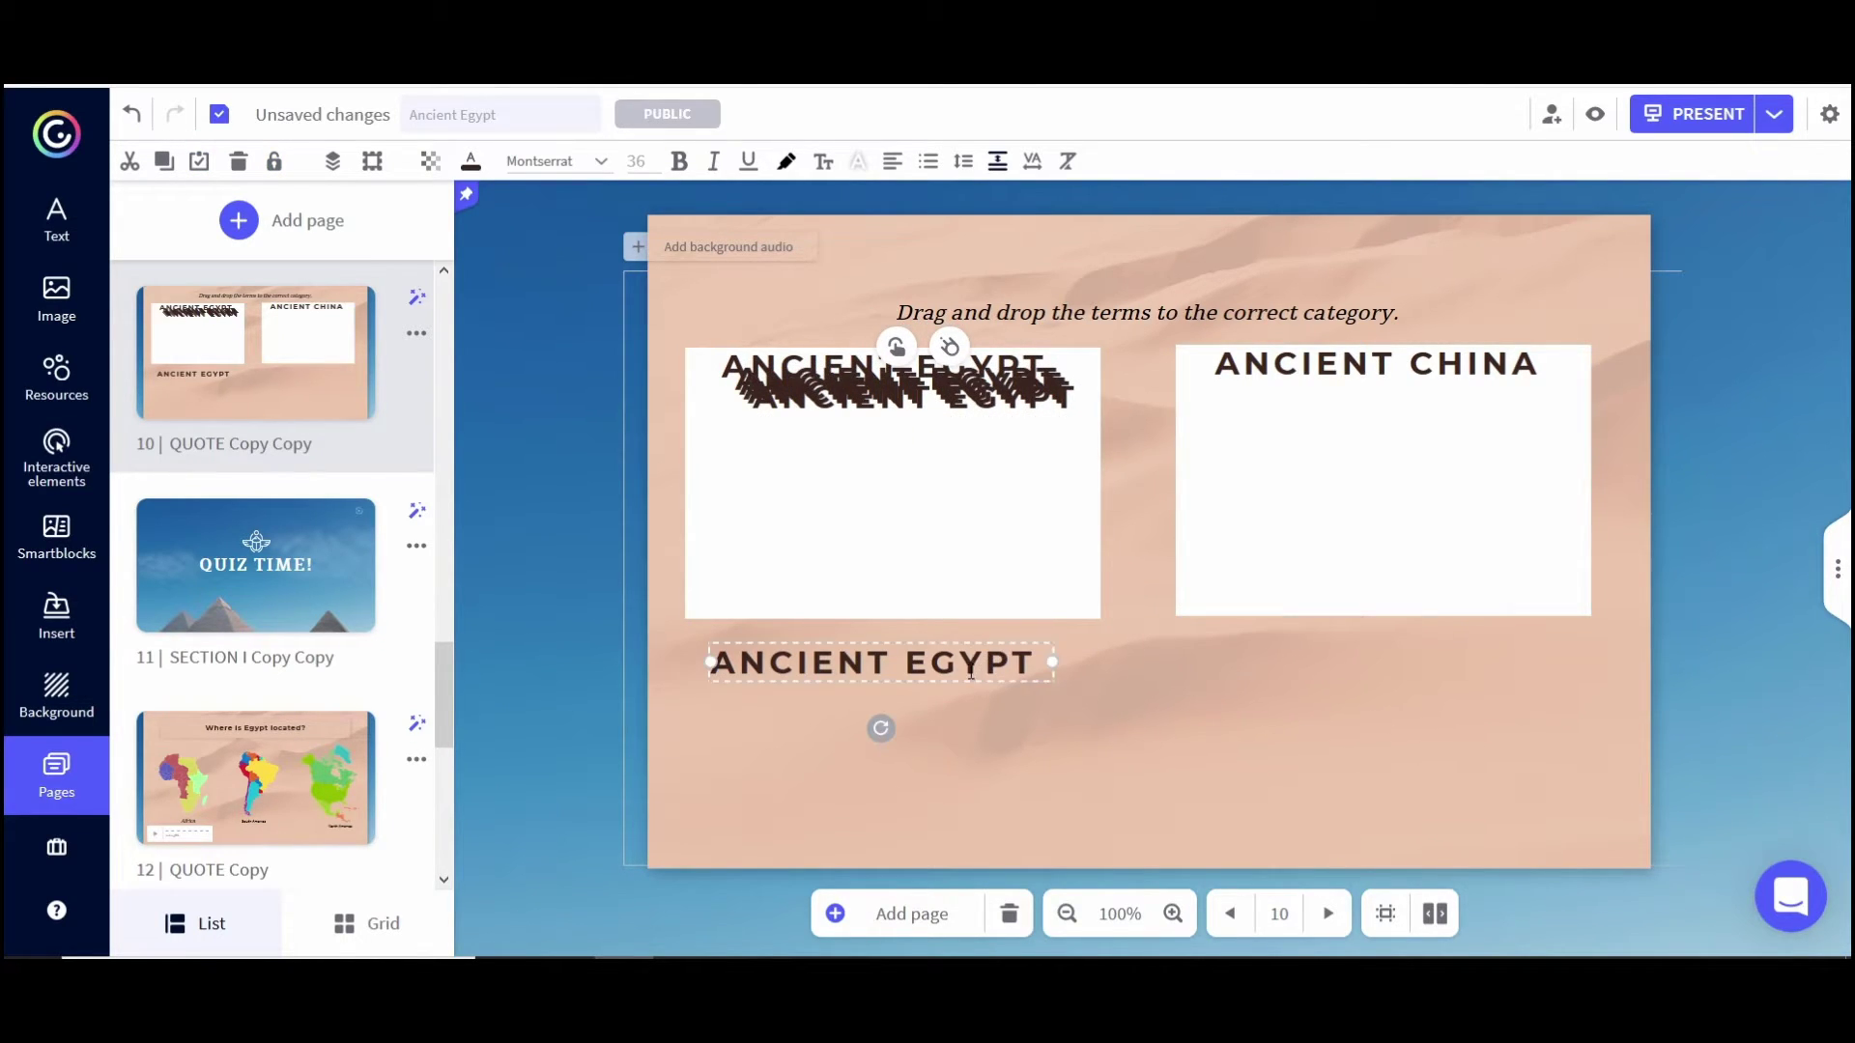
double_click(997, 659)
drag(1035, 663, 713, 663)
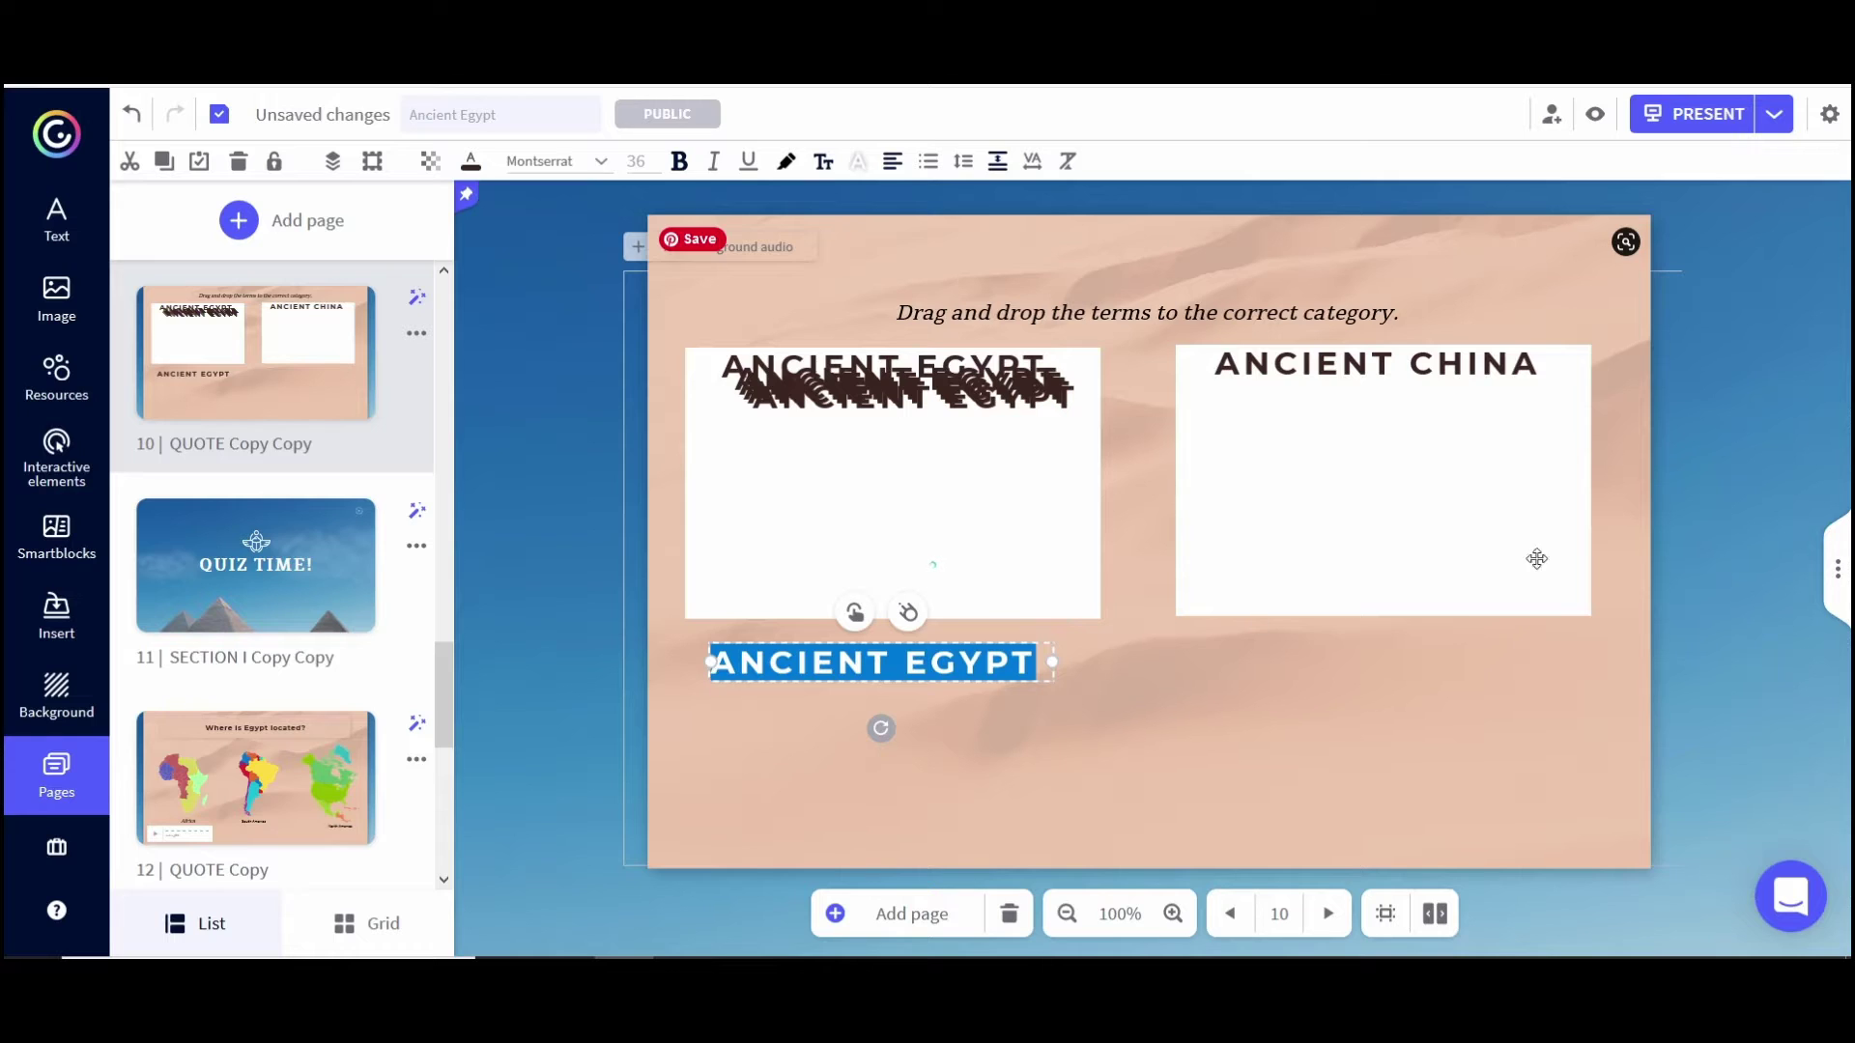
text(NILE RIVER)
- Place two heading copies below the boxes and change them to PHAROAHS near the lower right corner and HIEROGLYPHICS in the middle
drag(897, 387, 1468, 820)
drag(1632, 821, 1309, 820)
text(PHAROAHS)
drag(896, 386, 1188, 658)
key(ctrl+a)
text(HIEROGLYPHICS)
- Add the term GREAT WALL below the right box from another heading copy, and shift HIEROGLYPHICS slightly to the right
drag(896, 386, 1562, 667)
key(ctrl+a)
text(GREAT WALL)
drag(1422, 673, 1408, 732)
drag(1180, 660, 1245, 663)
- Place the remaining heading copies below NILE RIVER and change them to FIREWORKS and SILK
drag(896, 387, 857, 744)
key(ctrl+a)
text(FIREWORKS)
drag(930, 407, 1005, 808)
key(ctrl+a)
text(SILK)
click(1813, 530)
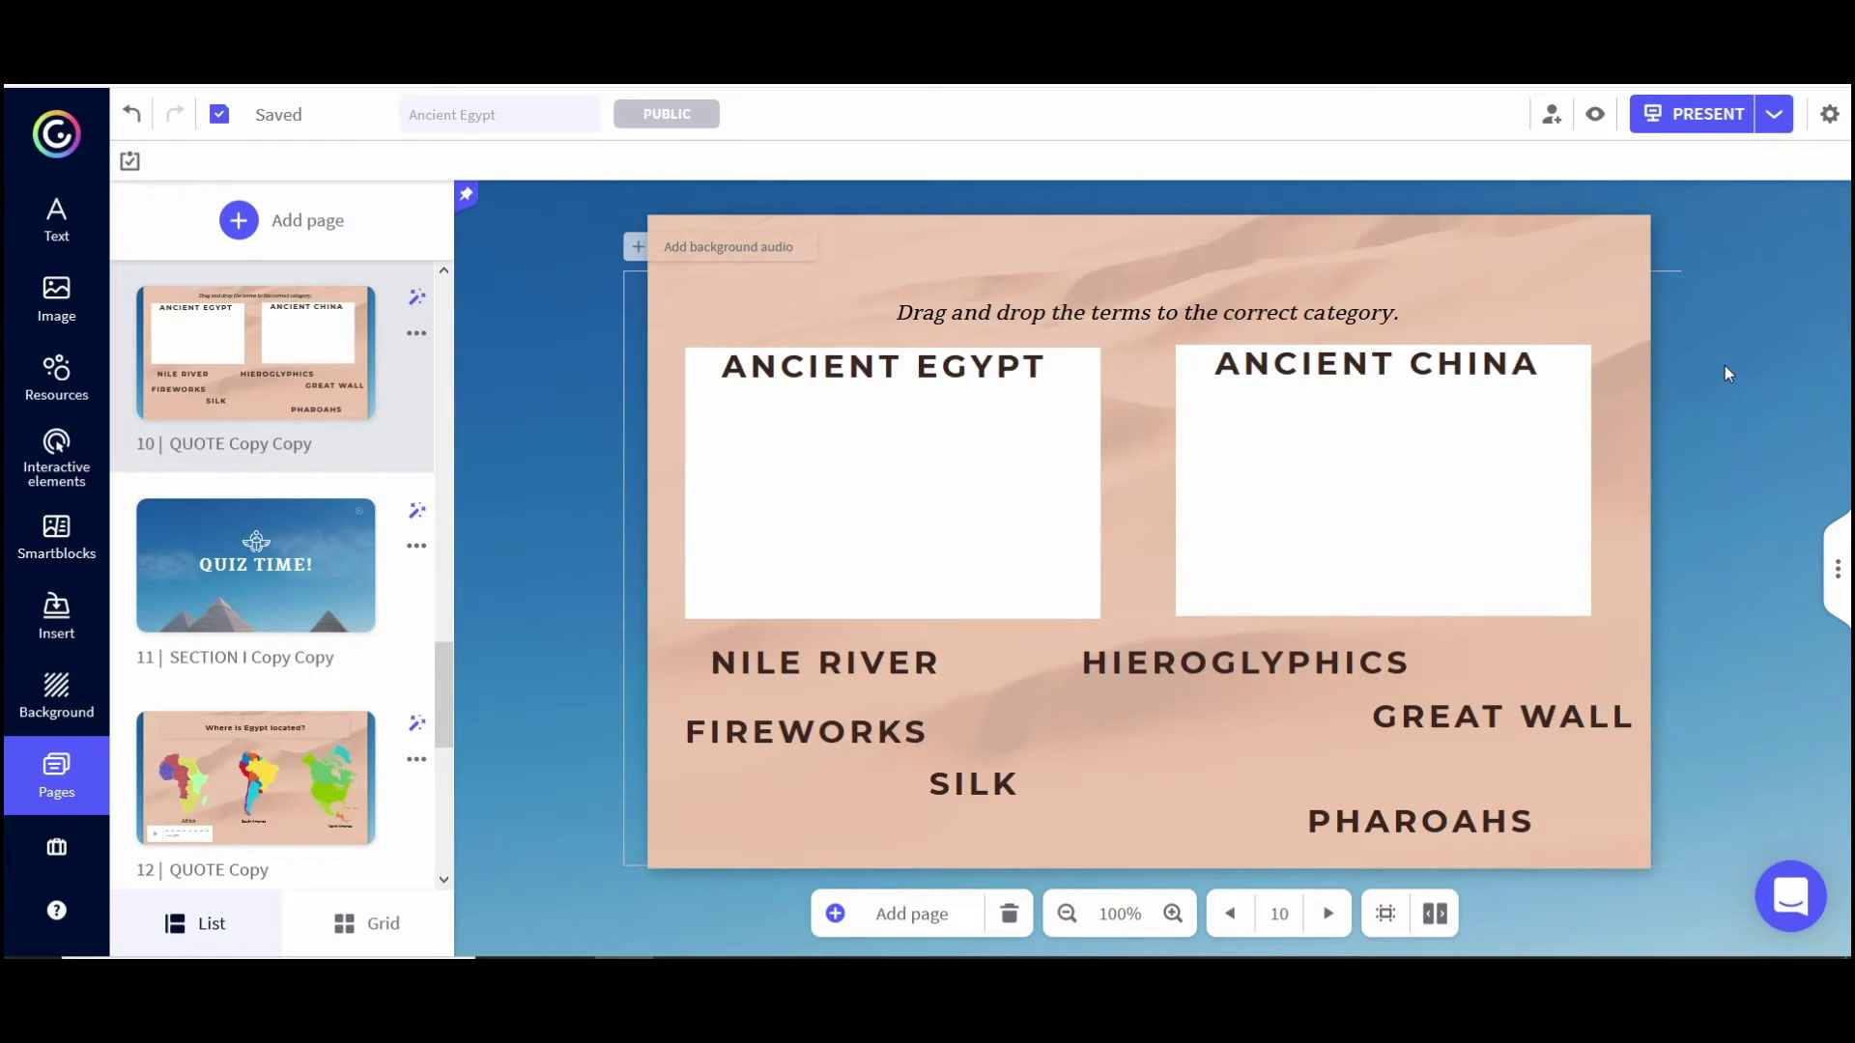
- Enable the "Drag elements" display option in the project settings
click(1830, 114)
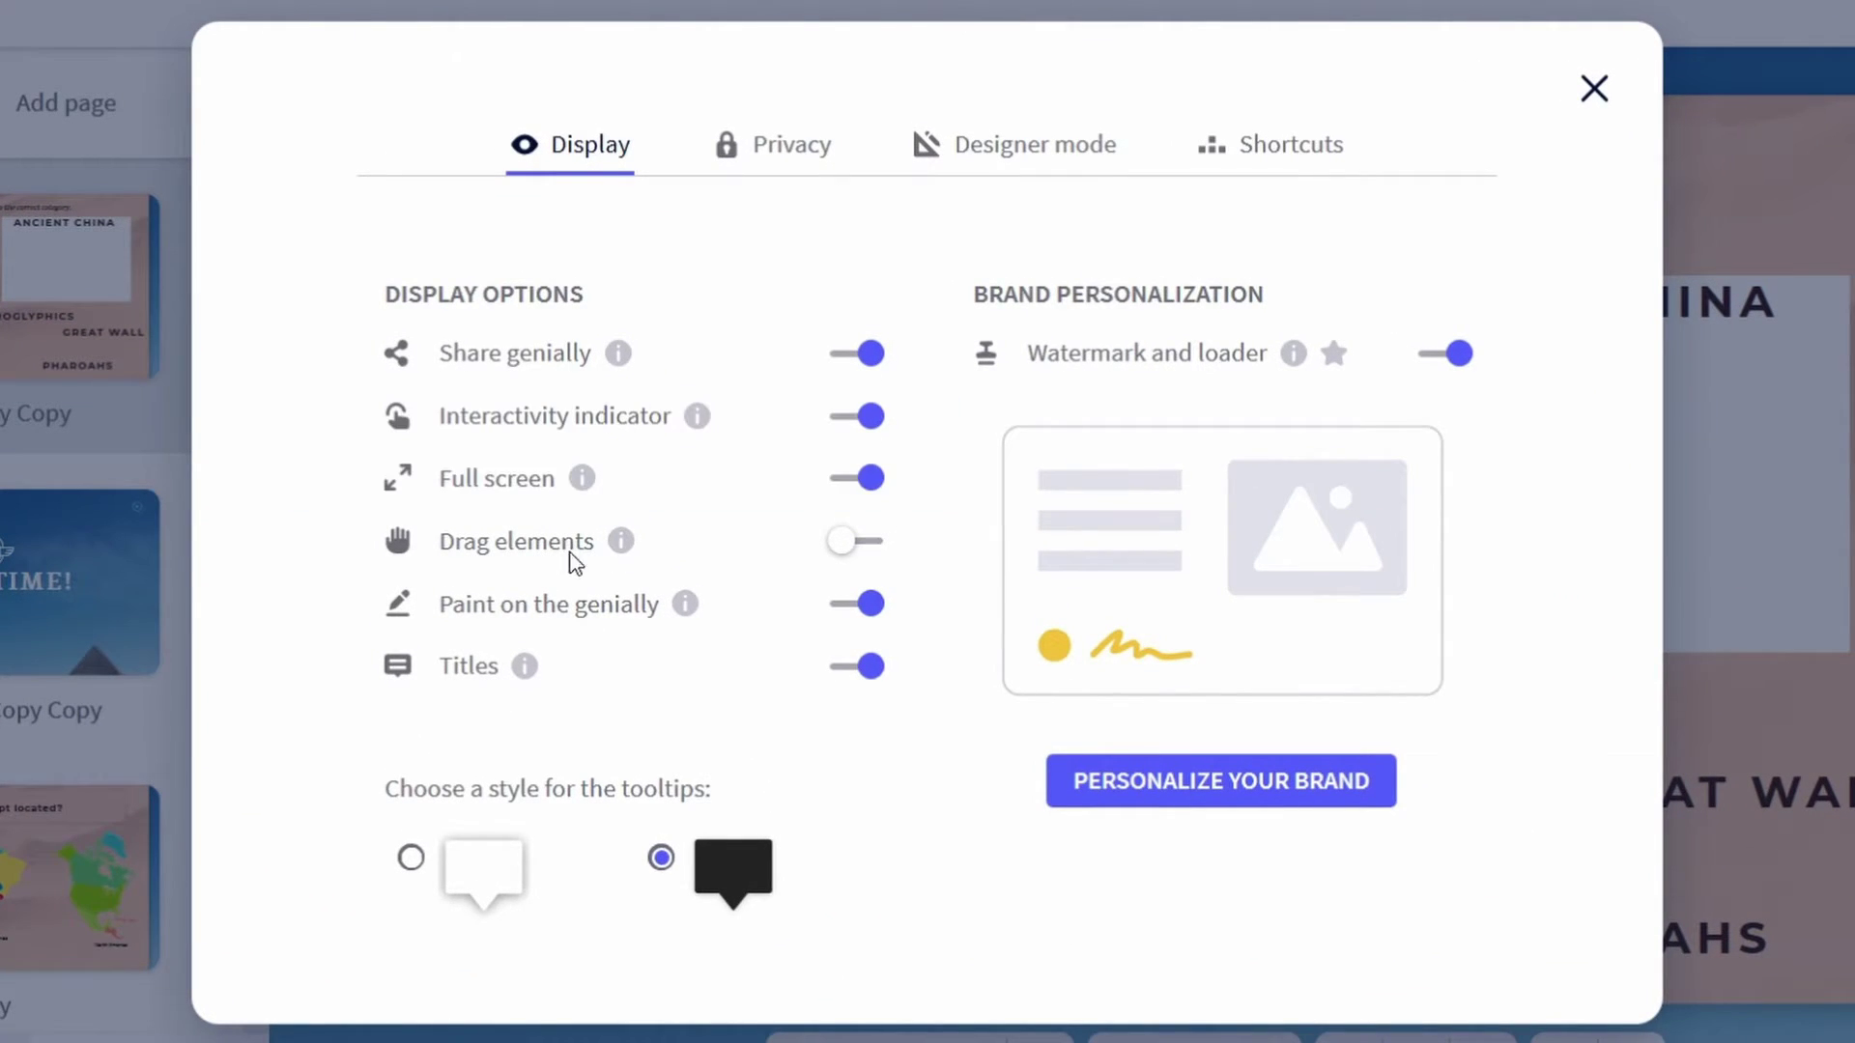
click(843, 543)
click(1608, 102)
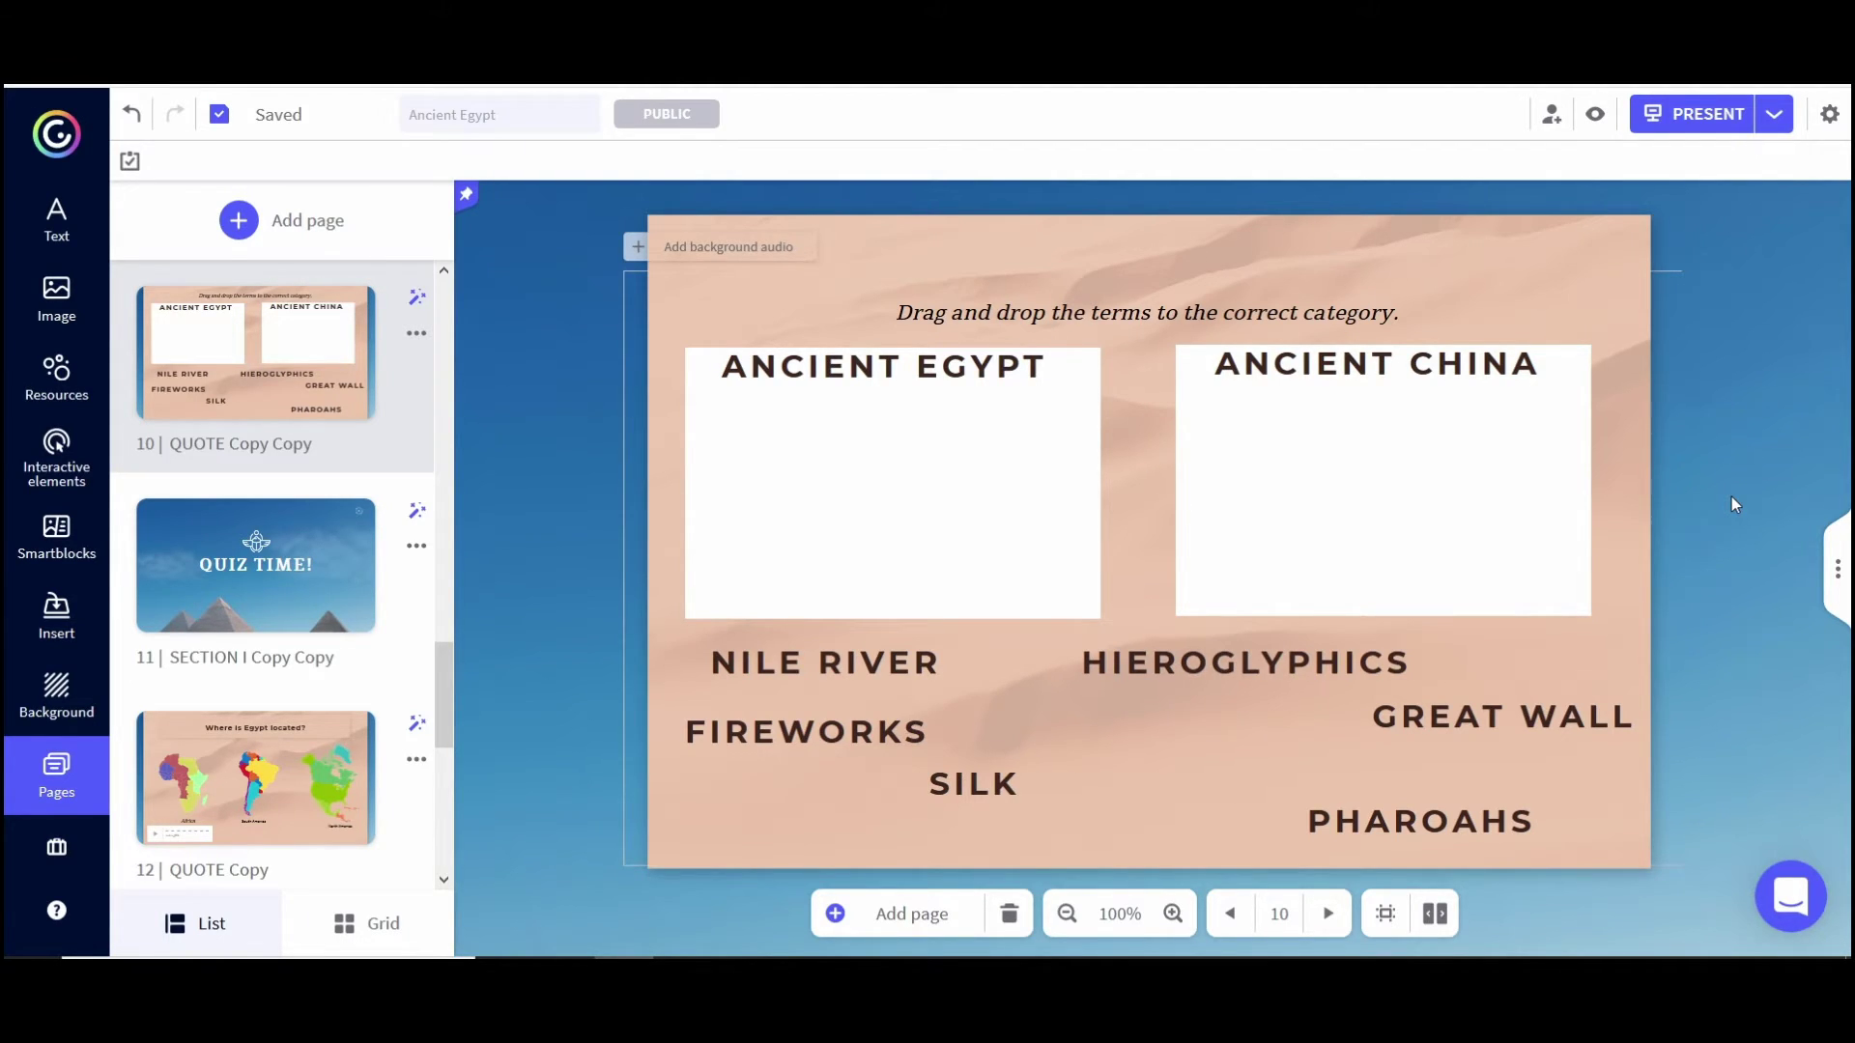
- Unlock the EGYPT title on the HOME page and lock it again
scroll(234, 686, up, 5)
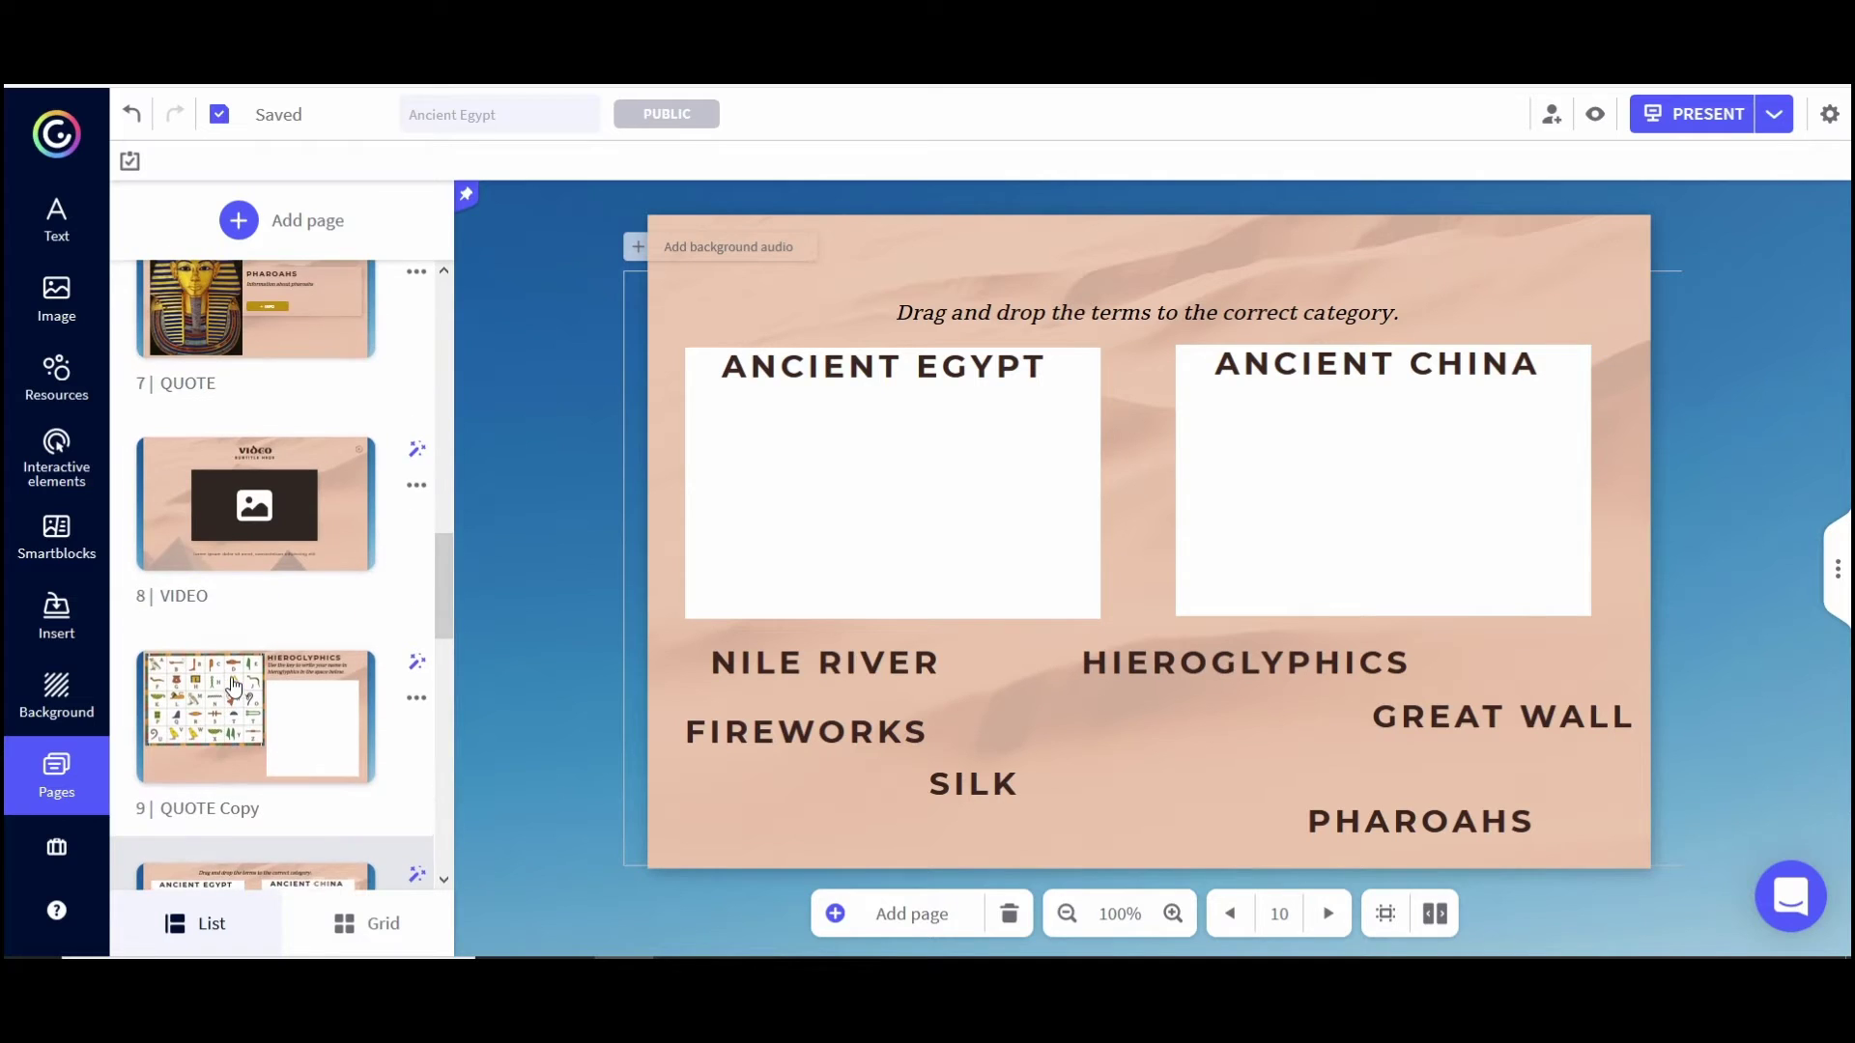
scroll(235, 686, up, 10)
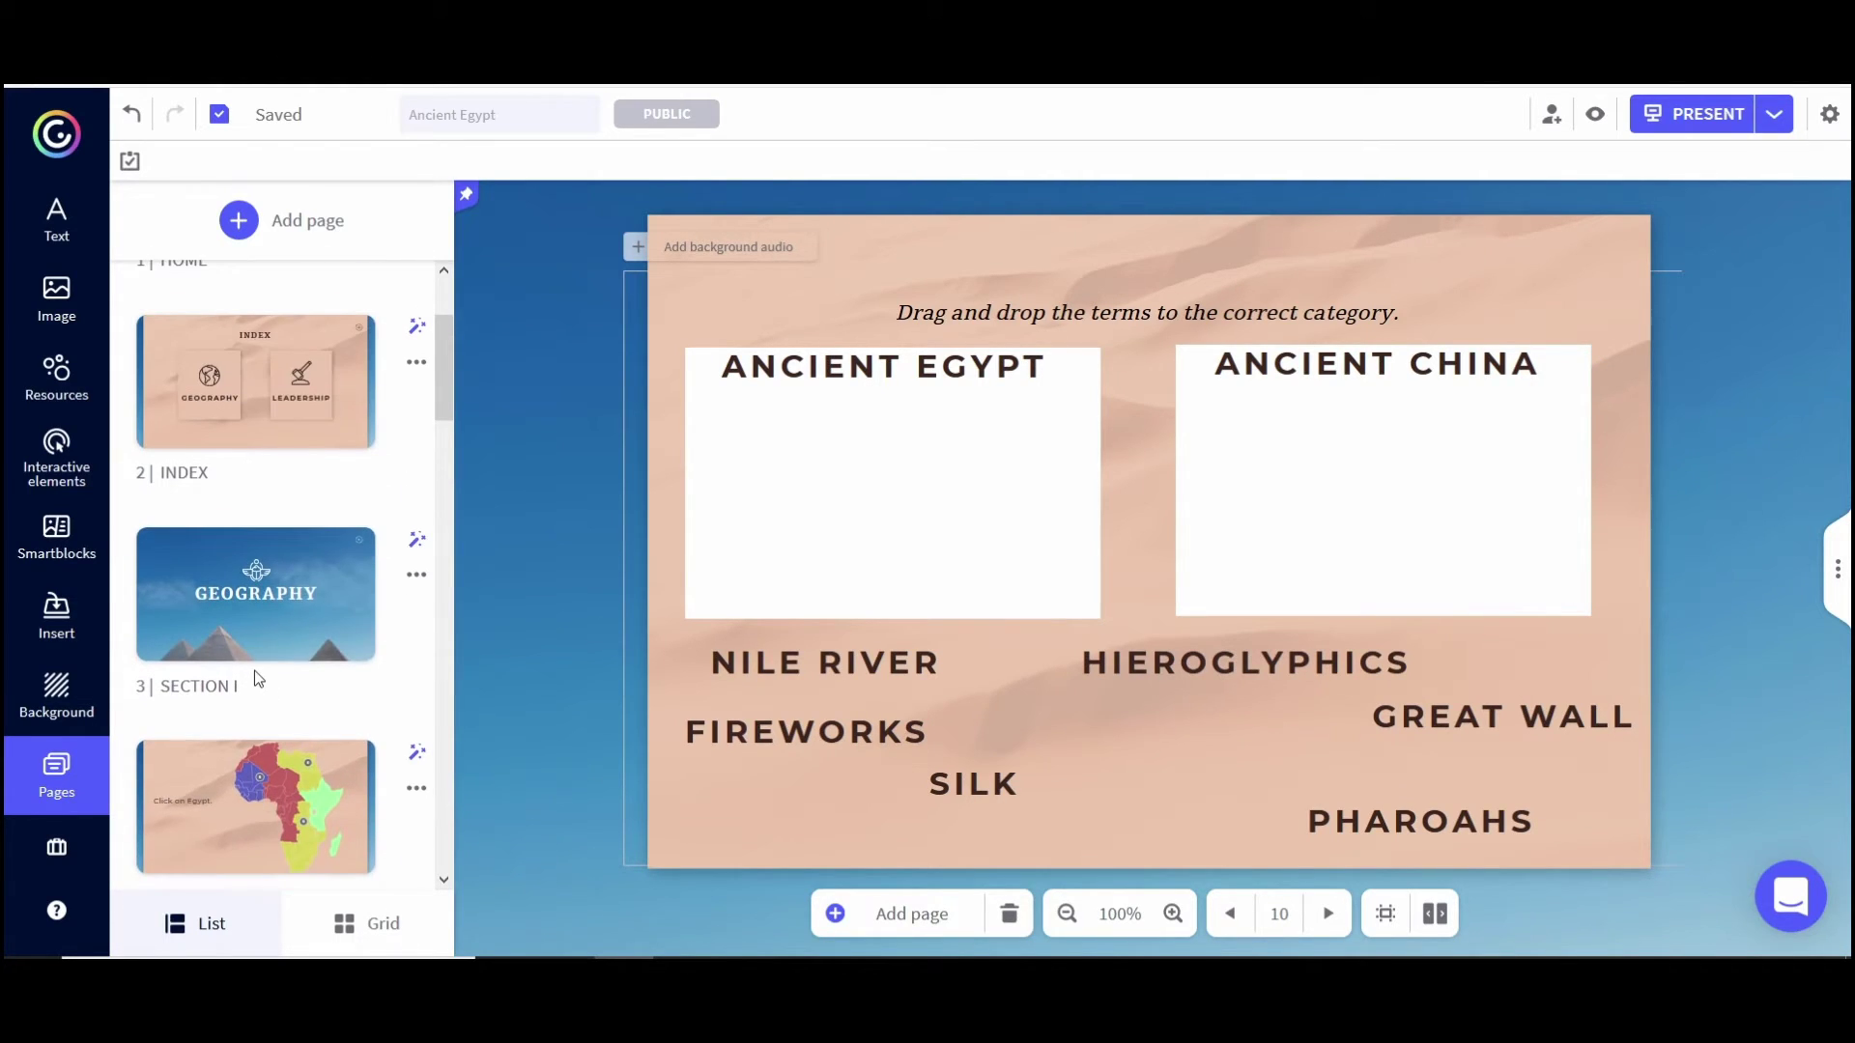
scroll(257, 671, up, 2)
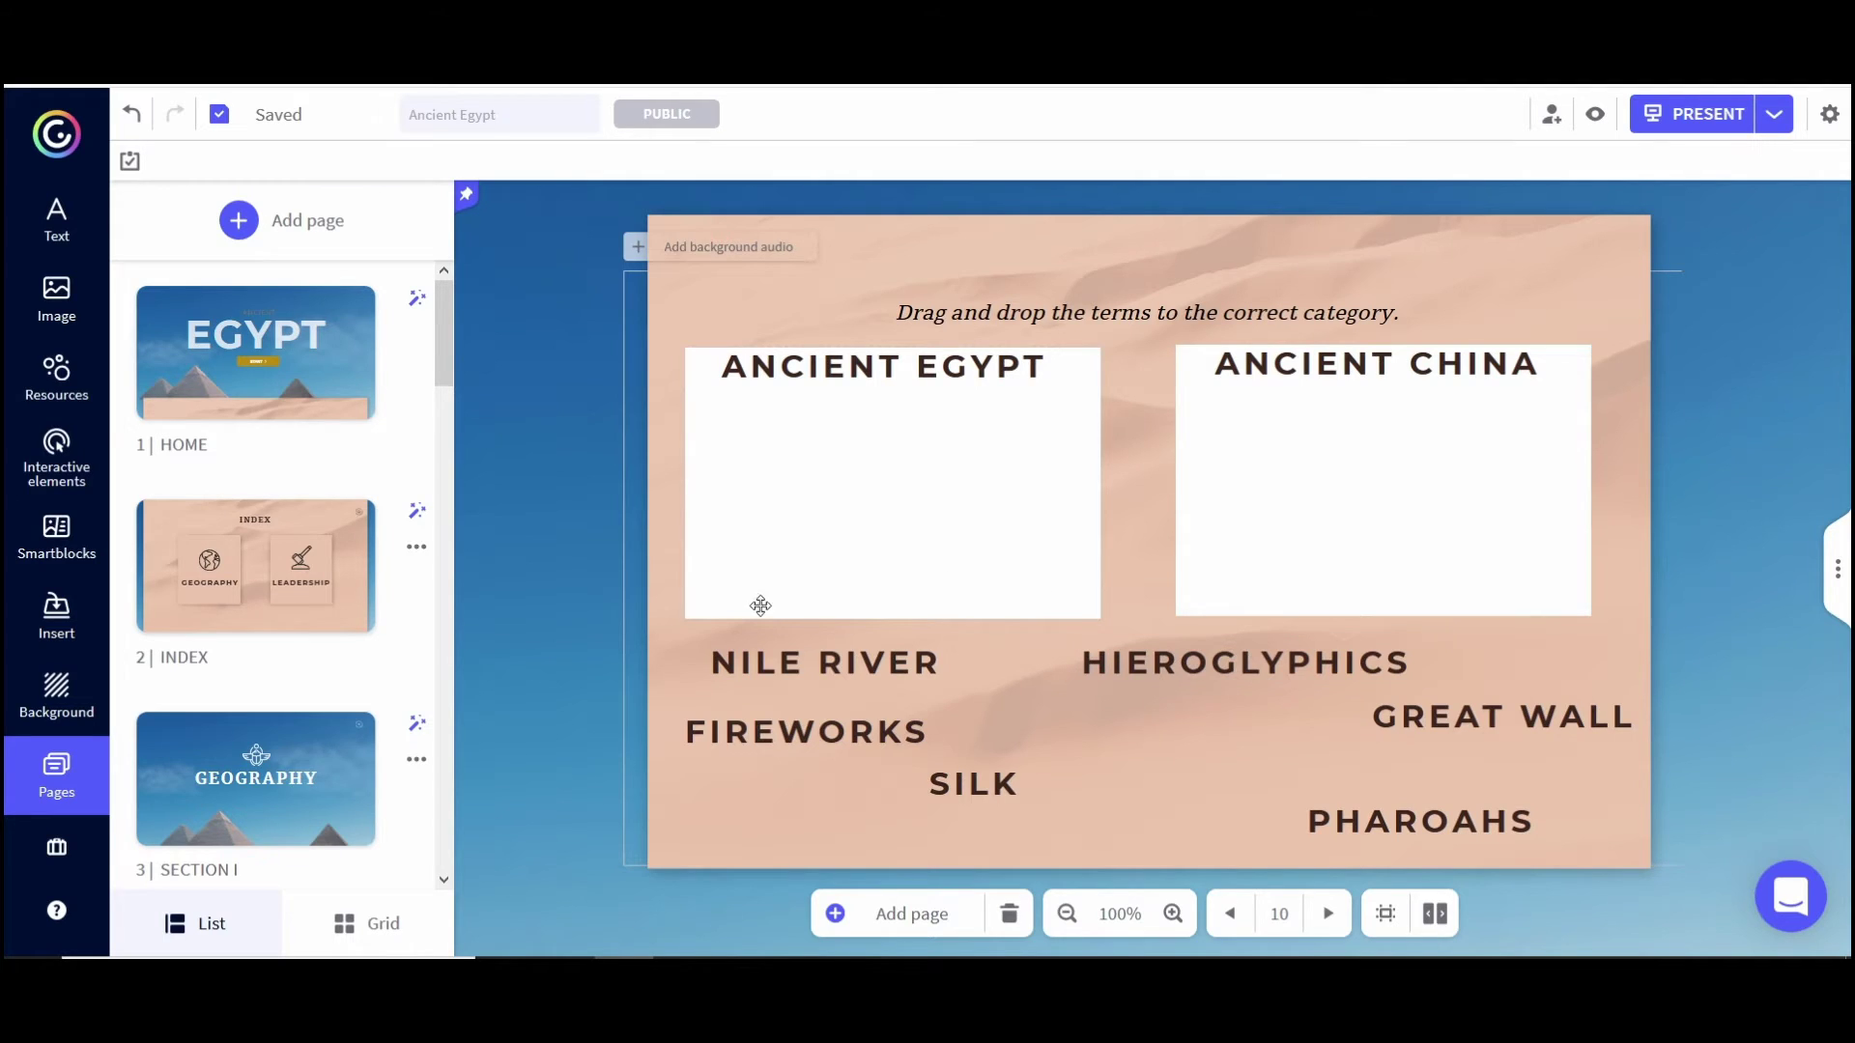
click(325, 399)
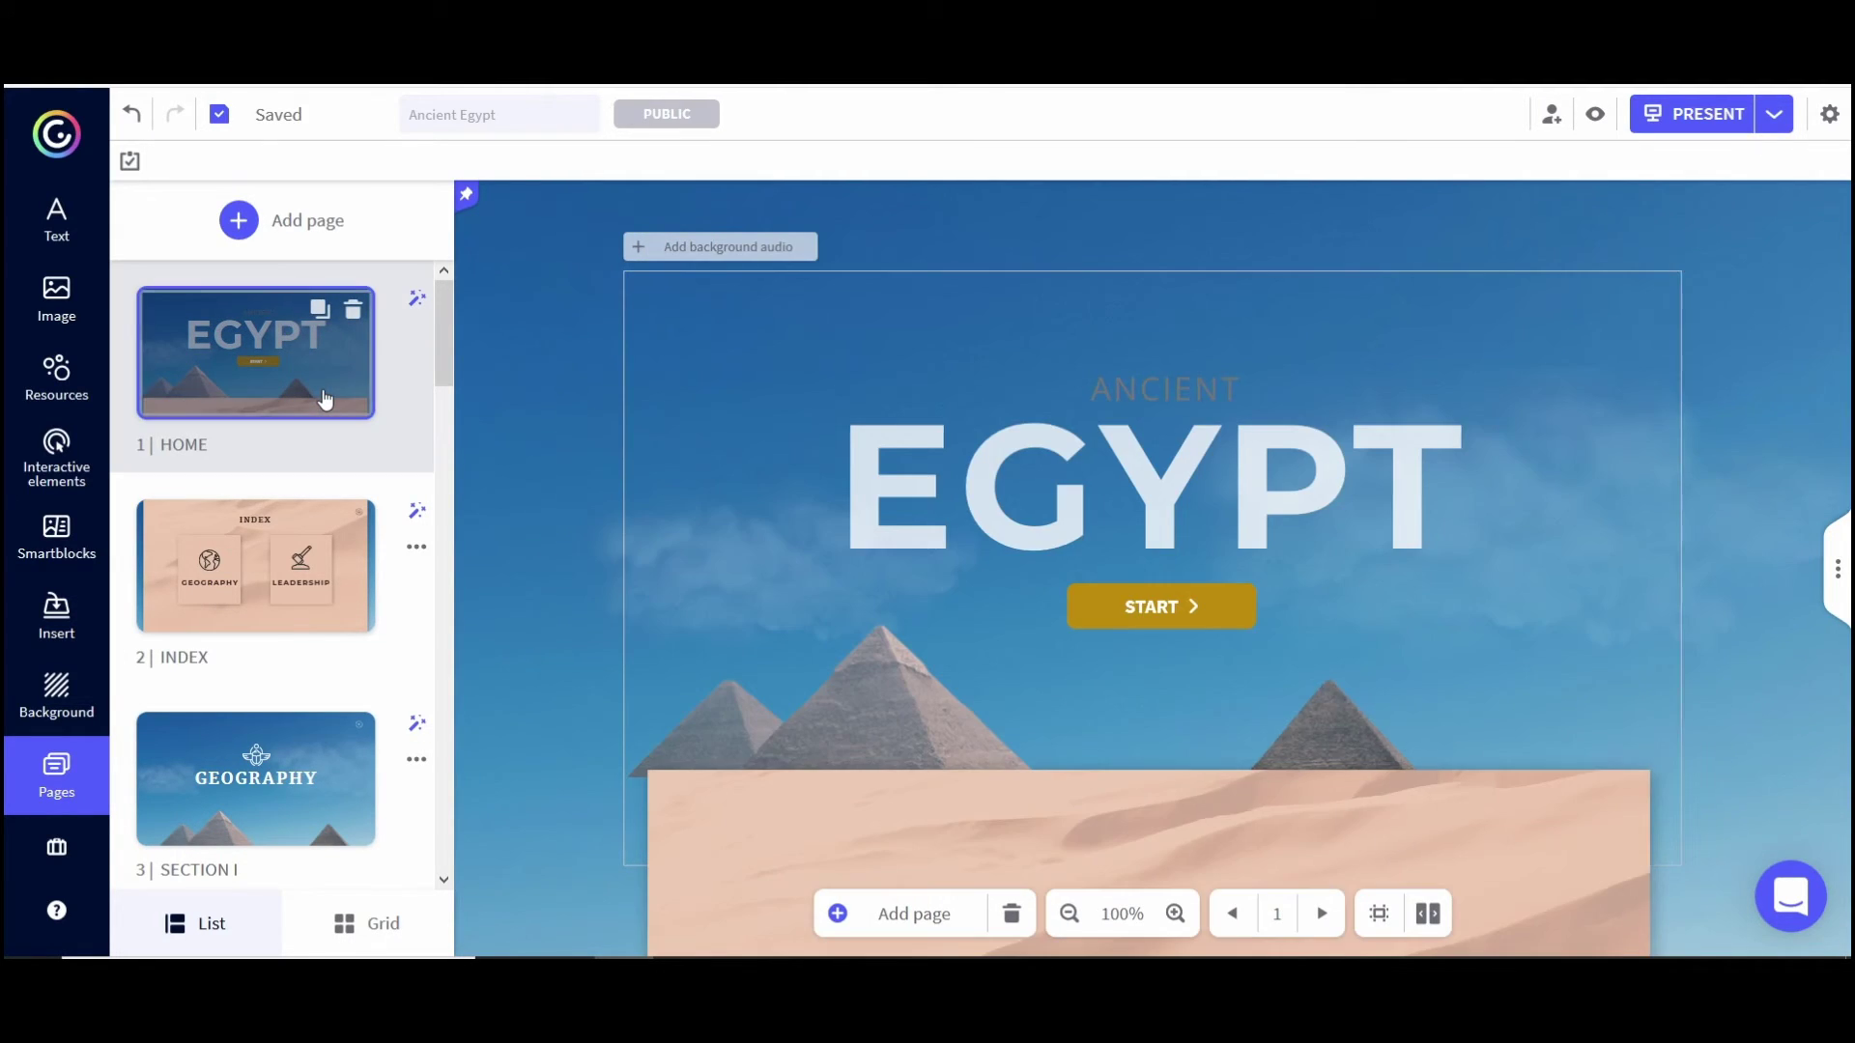
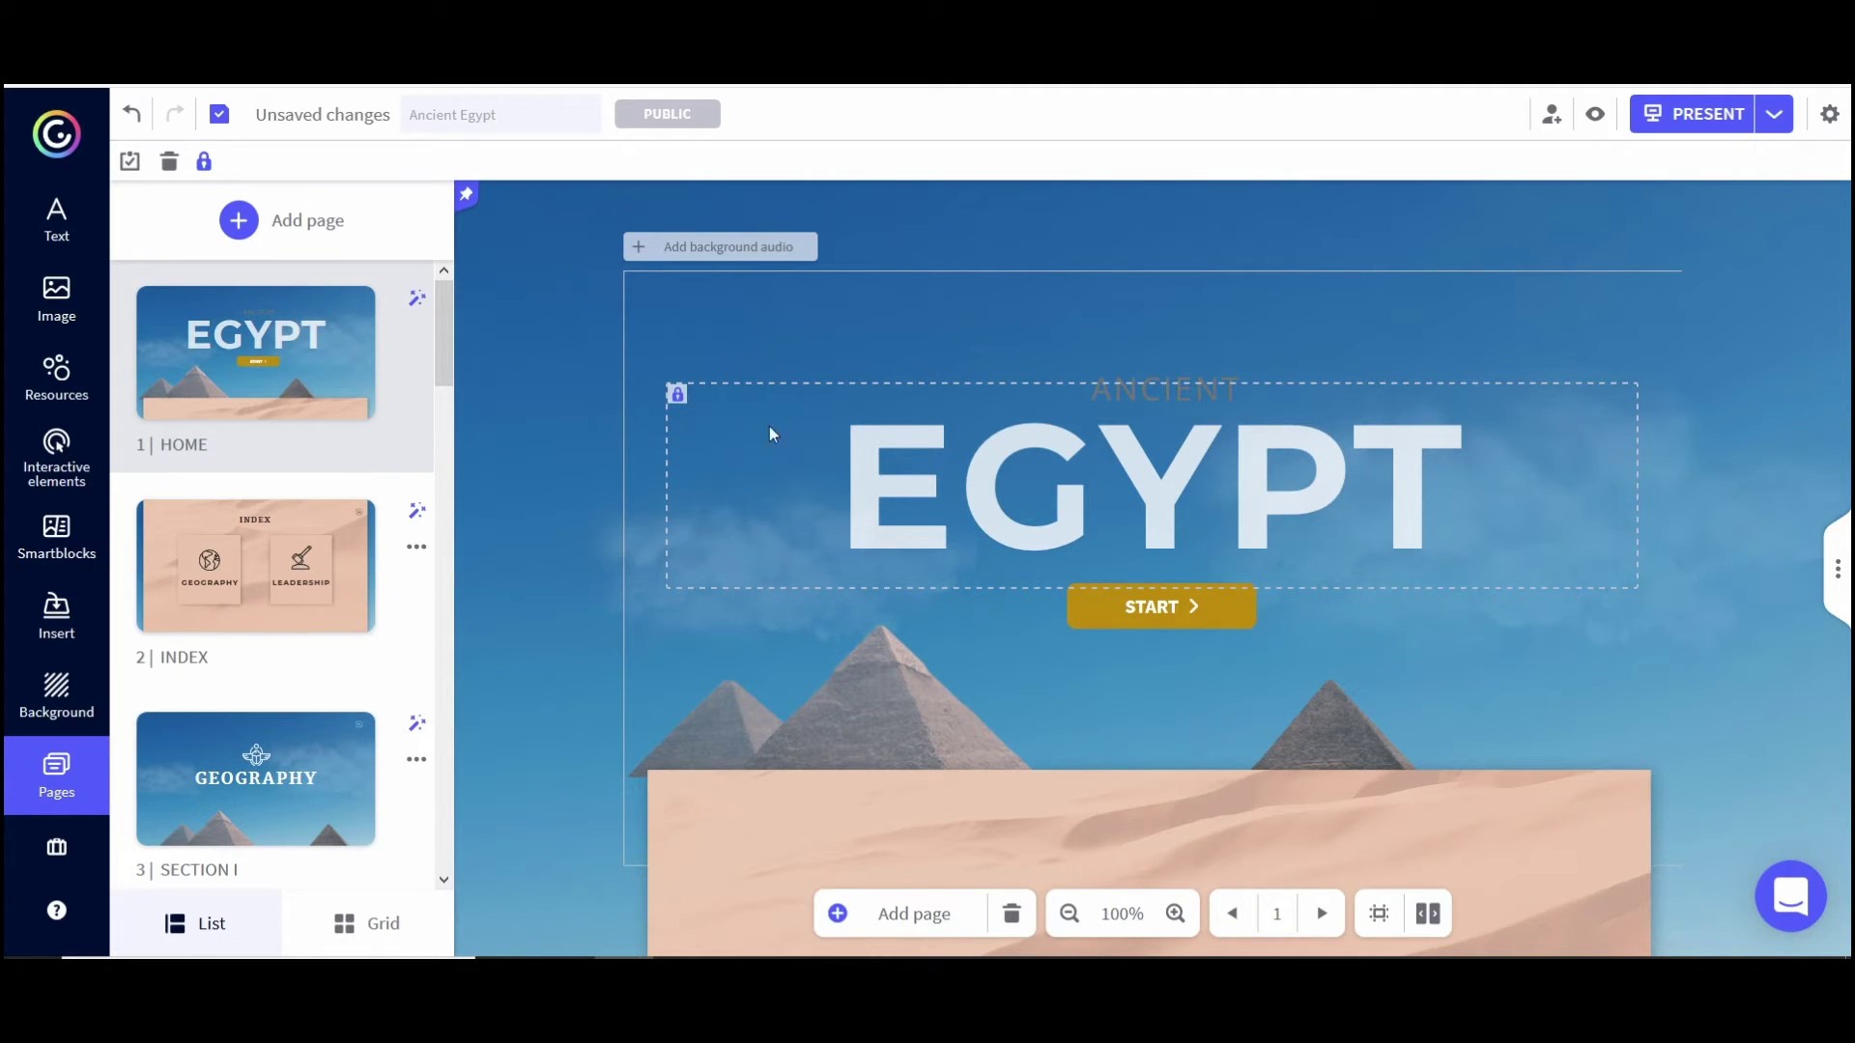
click(1120, 427)
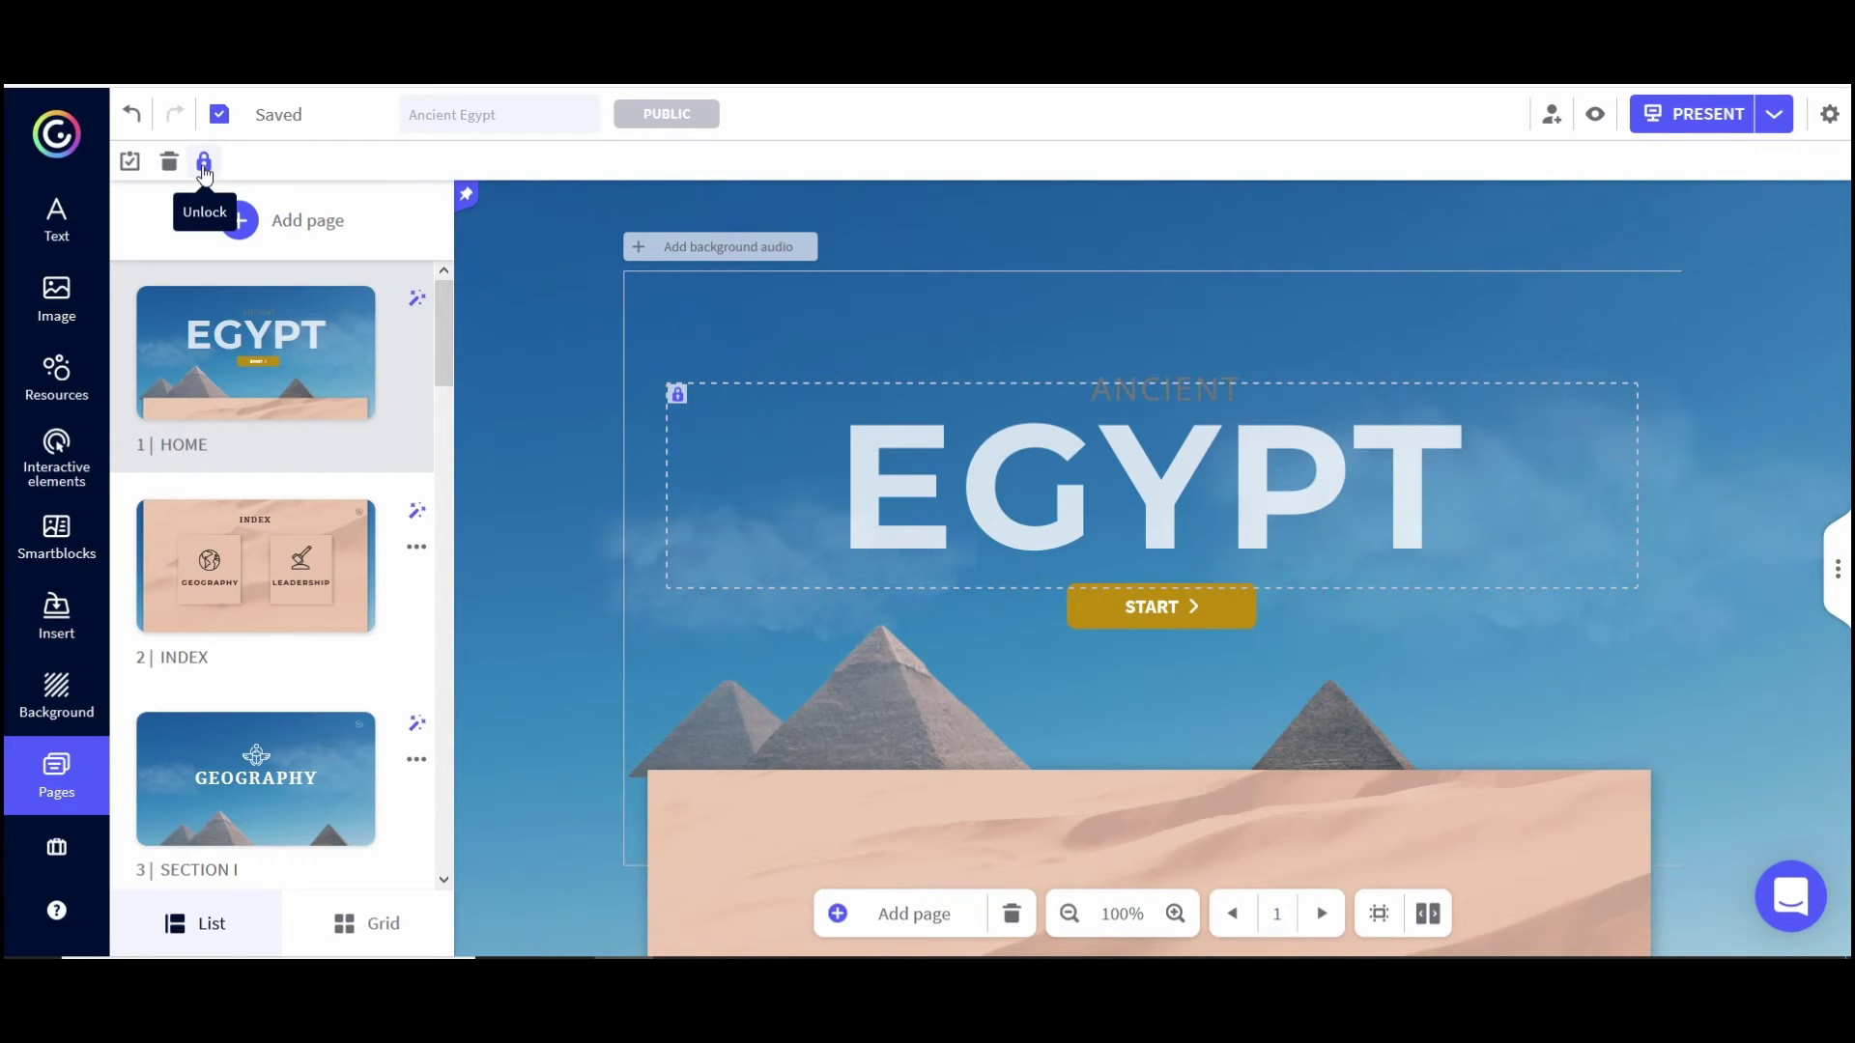
click(204, 164)
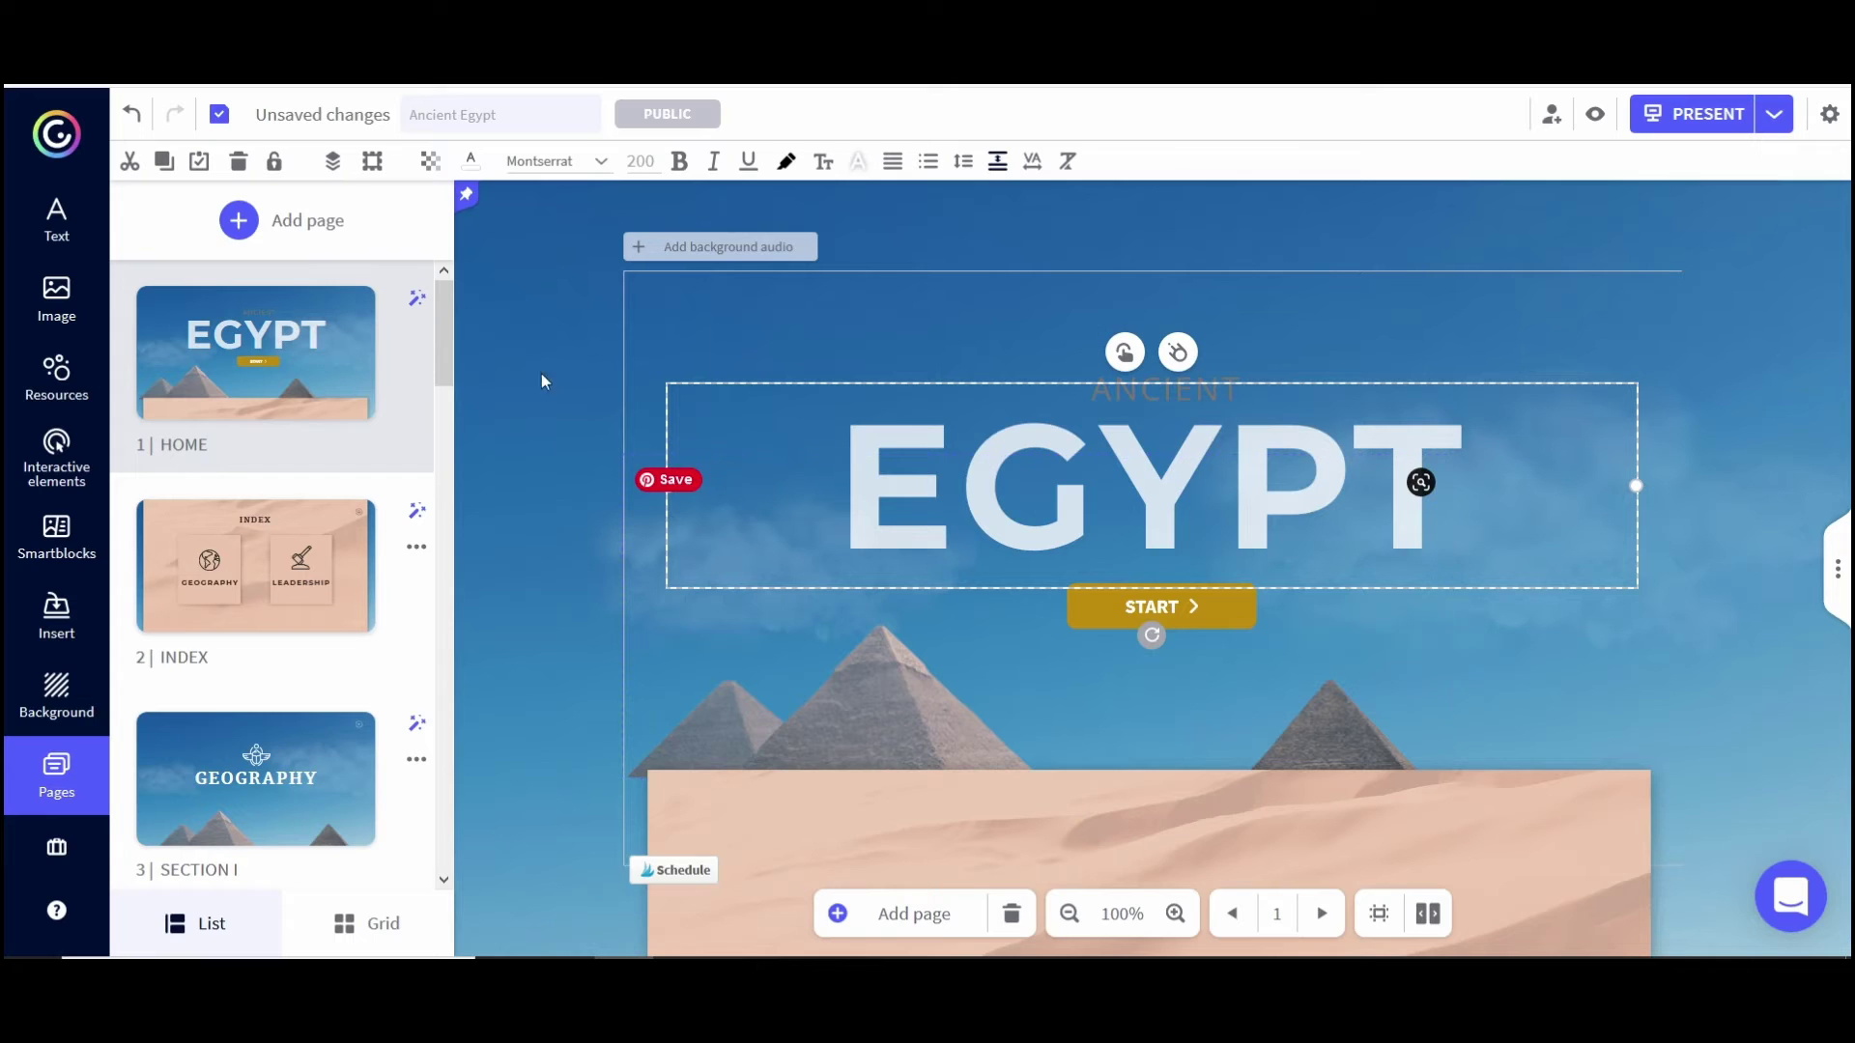
click(275, 164)
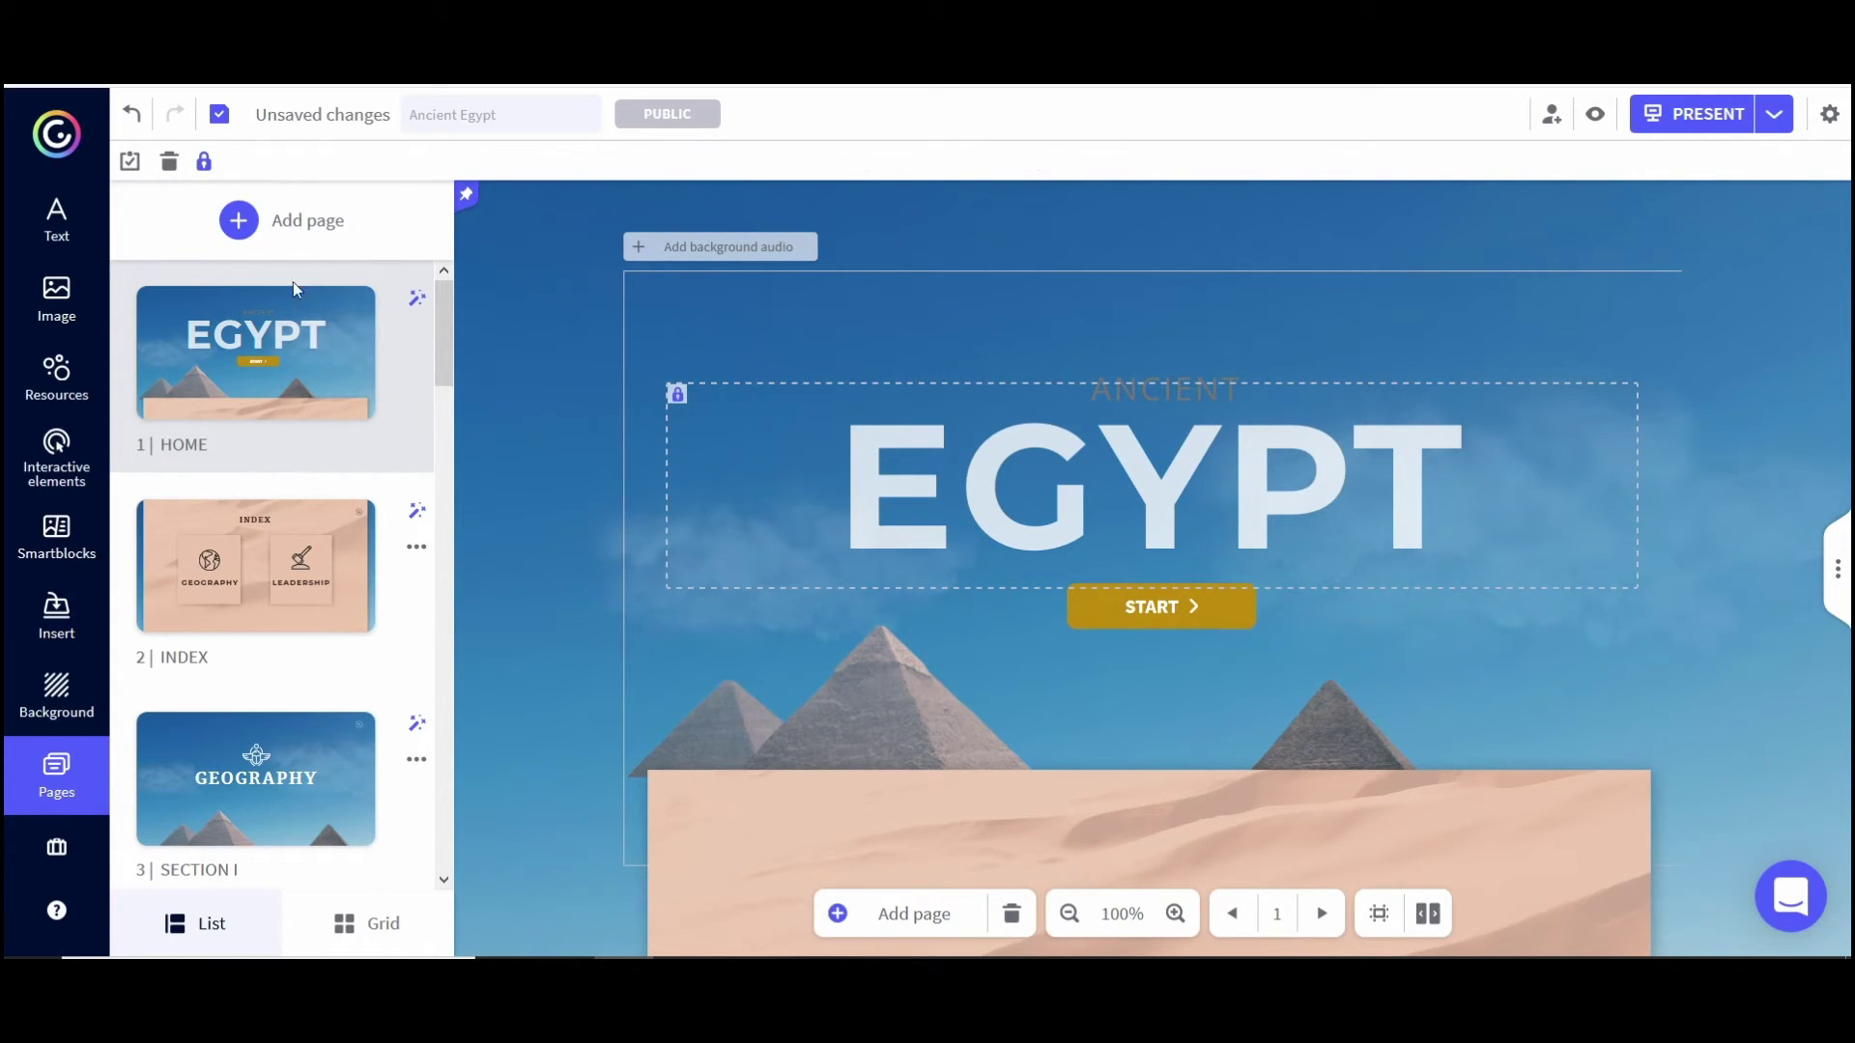
- Lock all elements on the INDEX page and on the pages that follow it, including the LEADERSHIP section page
click(248, 547)
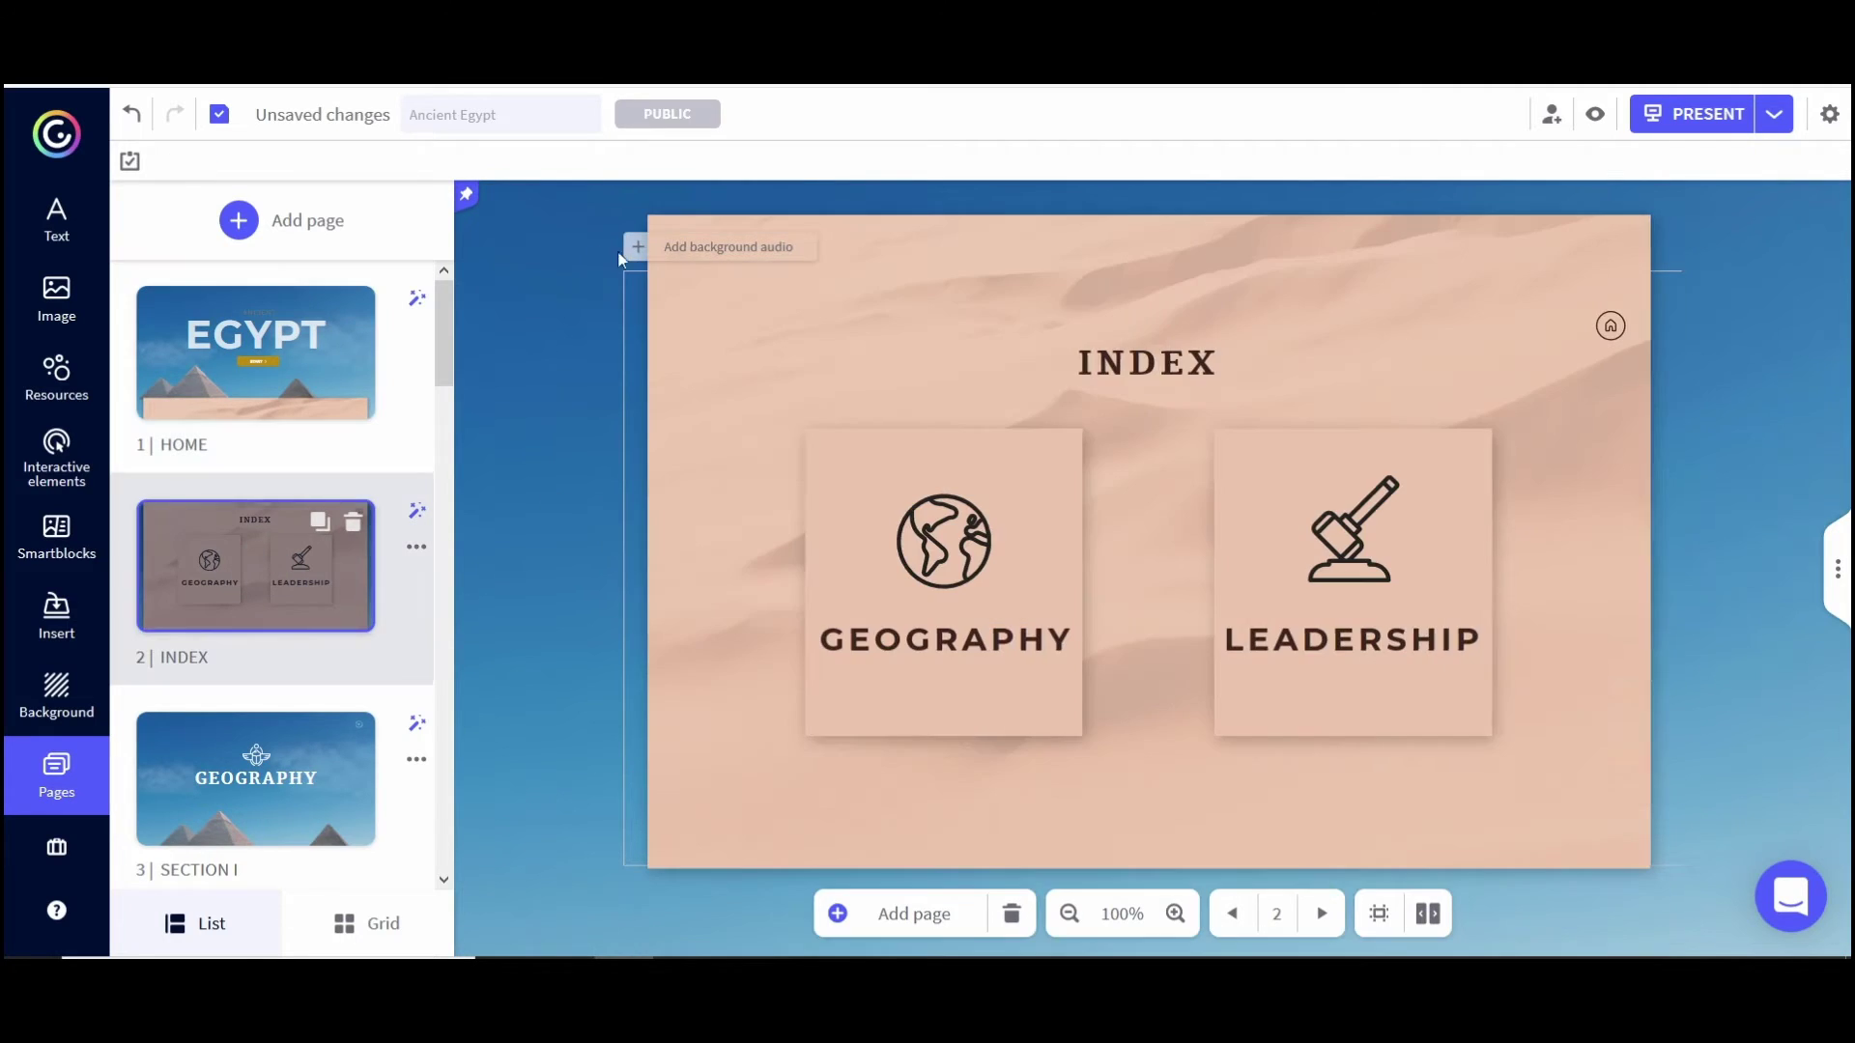
drag(572, 251, 1609, 849)
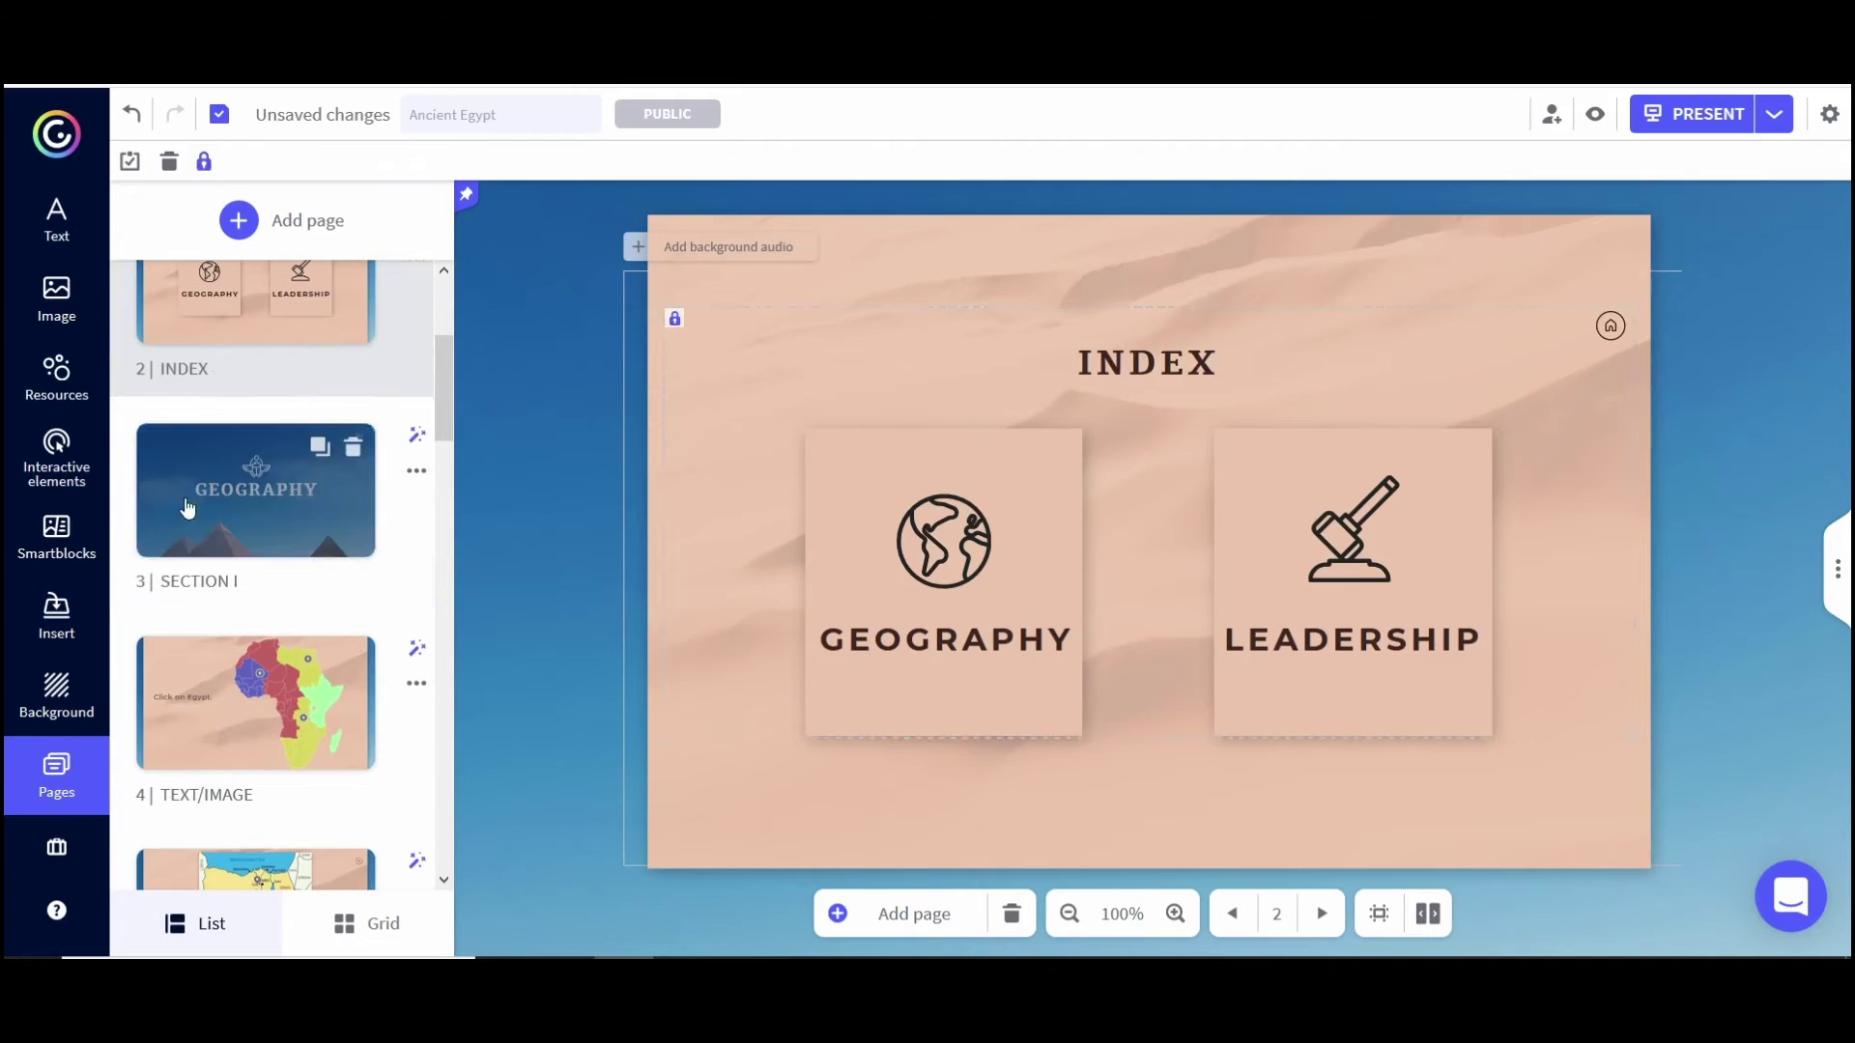
key(Down)
key(Down)
key(Down)
key(Down)
key(Down)
key(Down)
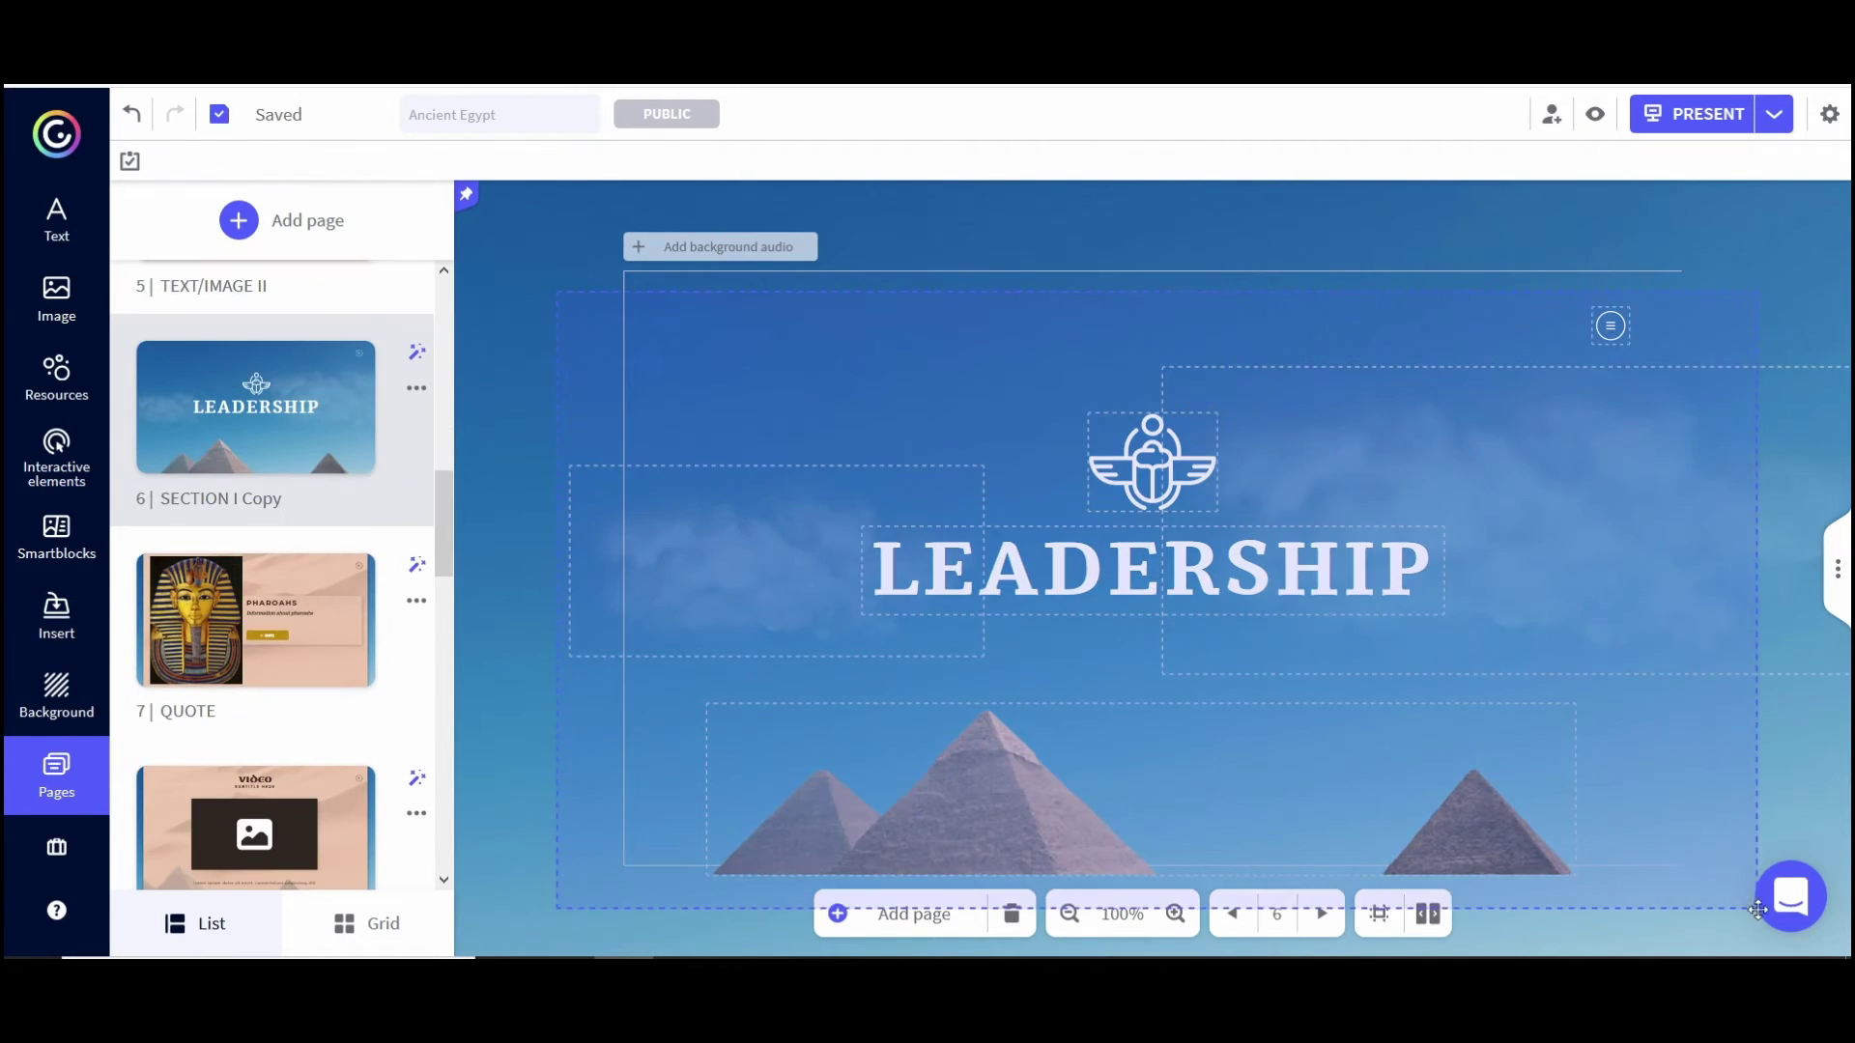
key(Down)
key(Down)
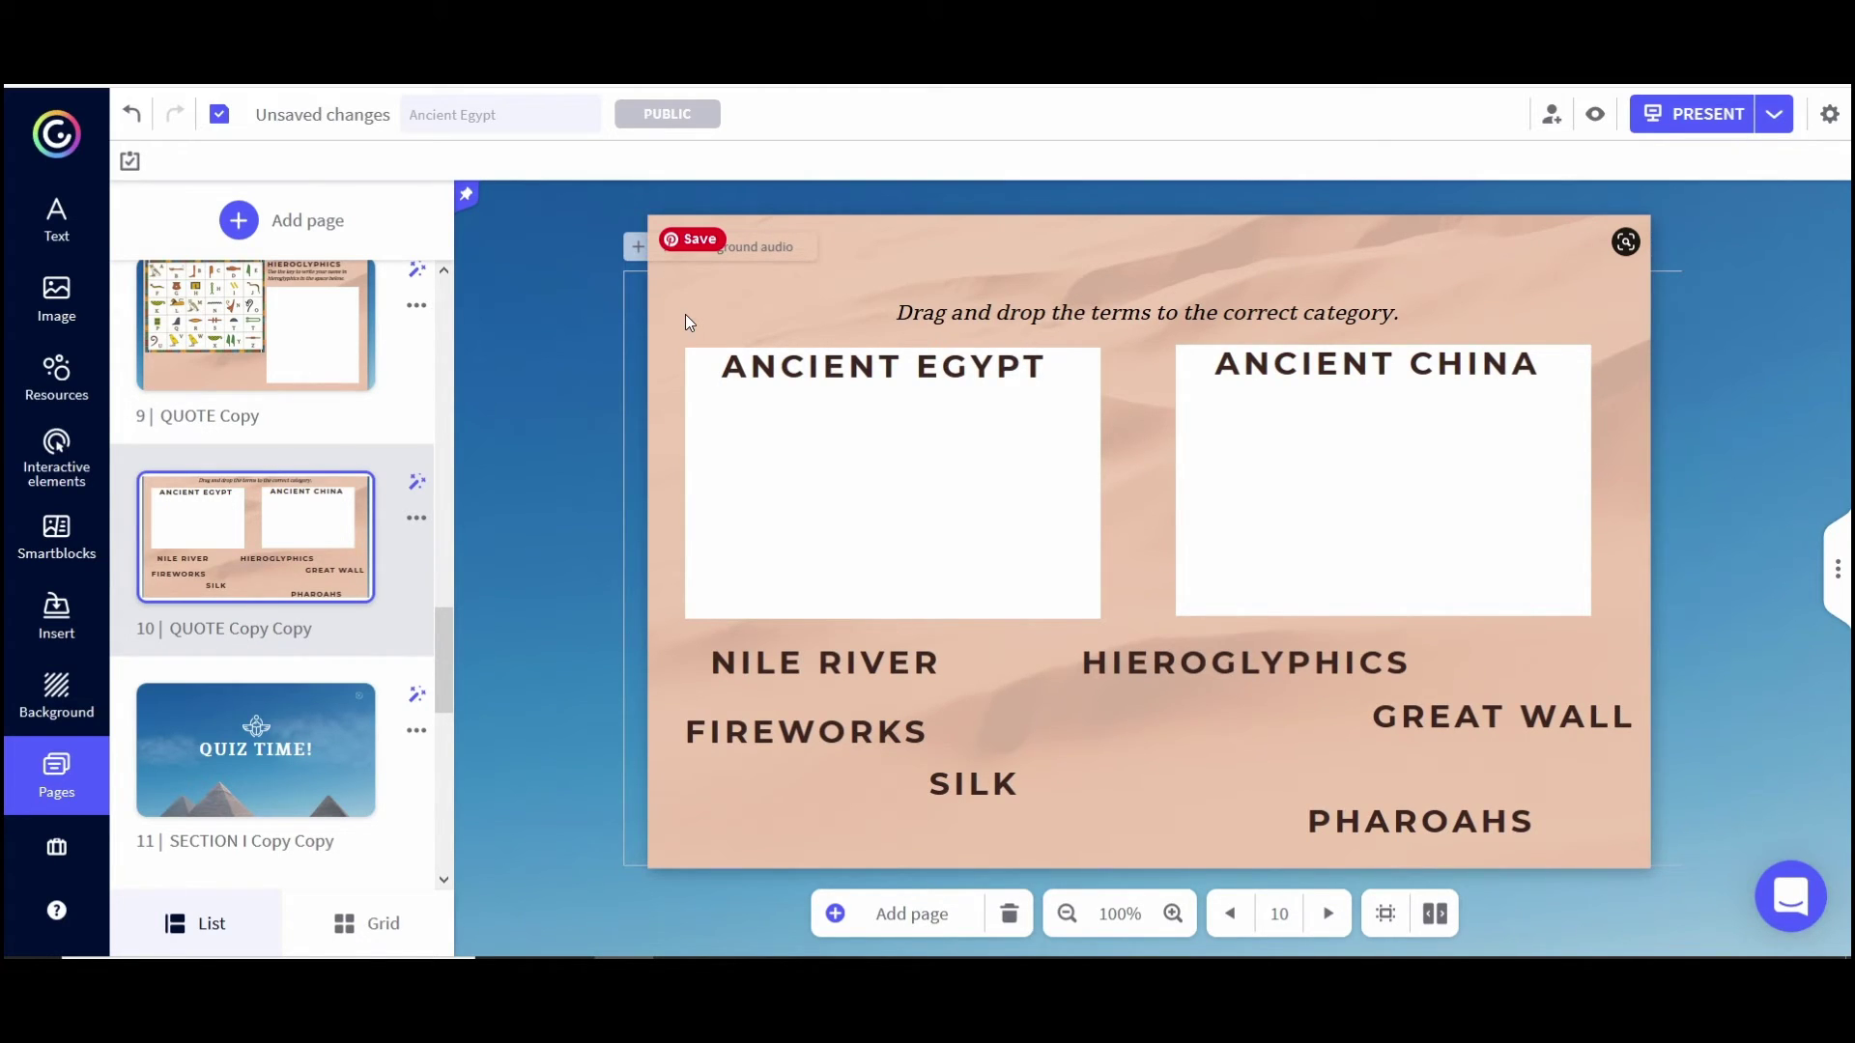
- Lock the instruction, both category boxes and their headings on the sorting page, and shift NILE RIVER slightly right and down
drag(577, 274, 1661, 626)
key(ctrl+l)
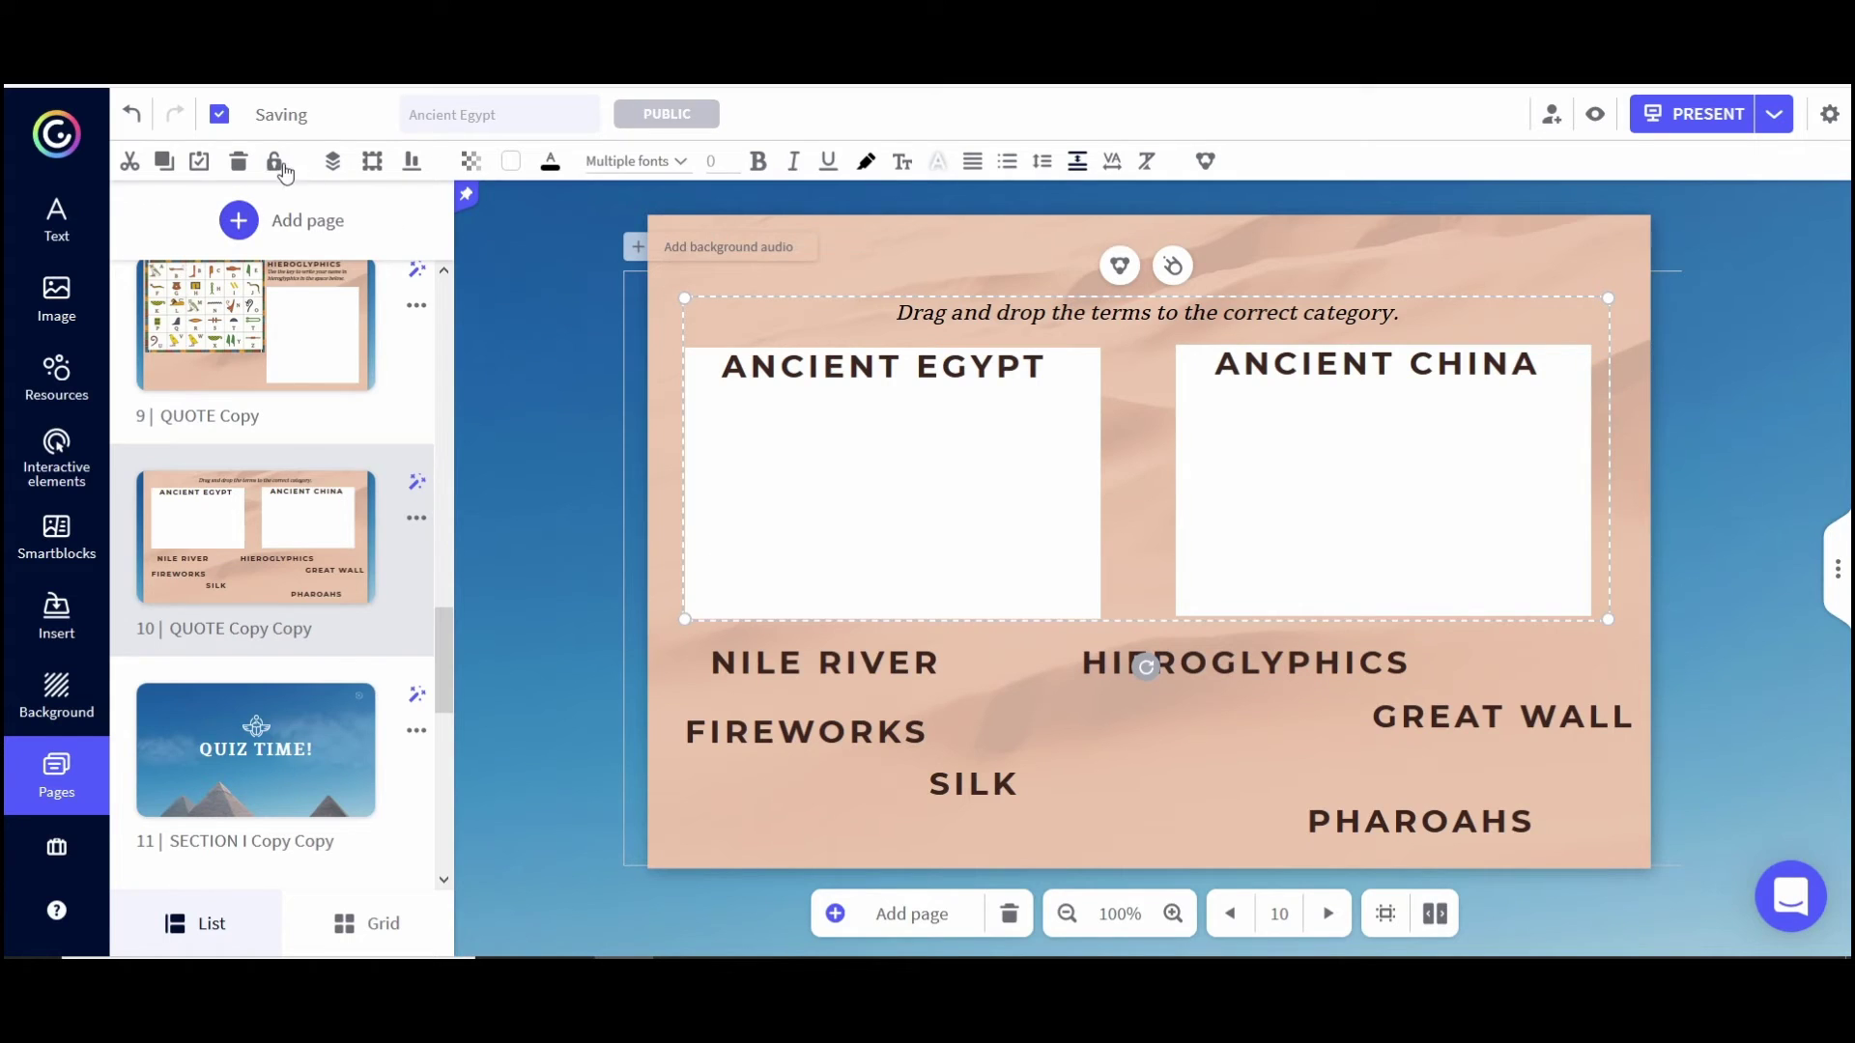
mouse_move(882, 657)
mouse_down()
mouse_move(911, 689)
mouse_move(906, 670)
mouse_up()
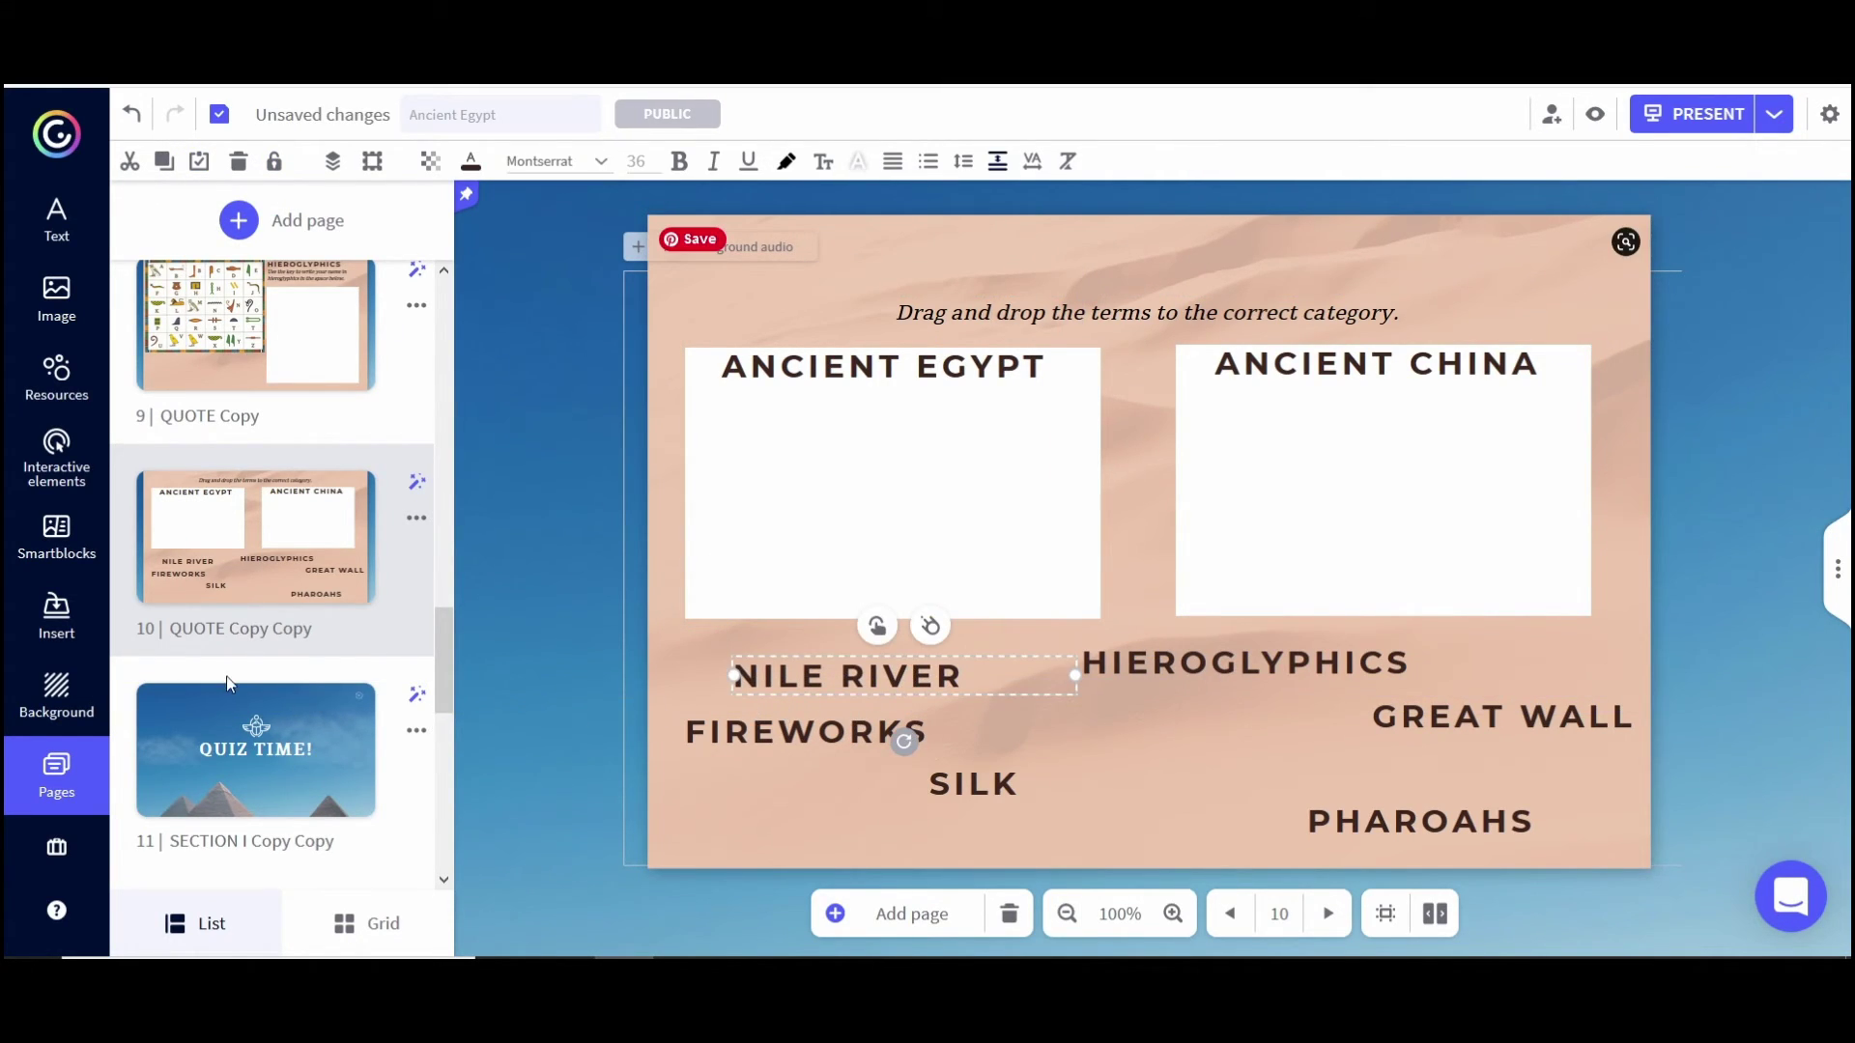
- Lock all elements on the QUIZ TIME! page and the quiz pages after it, through the last Correct! page
click(247, 739)
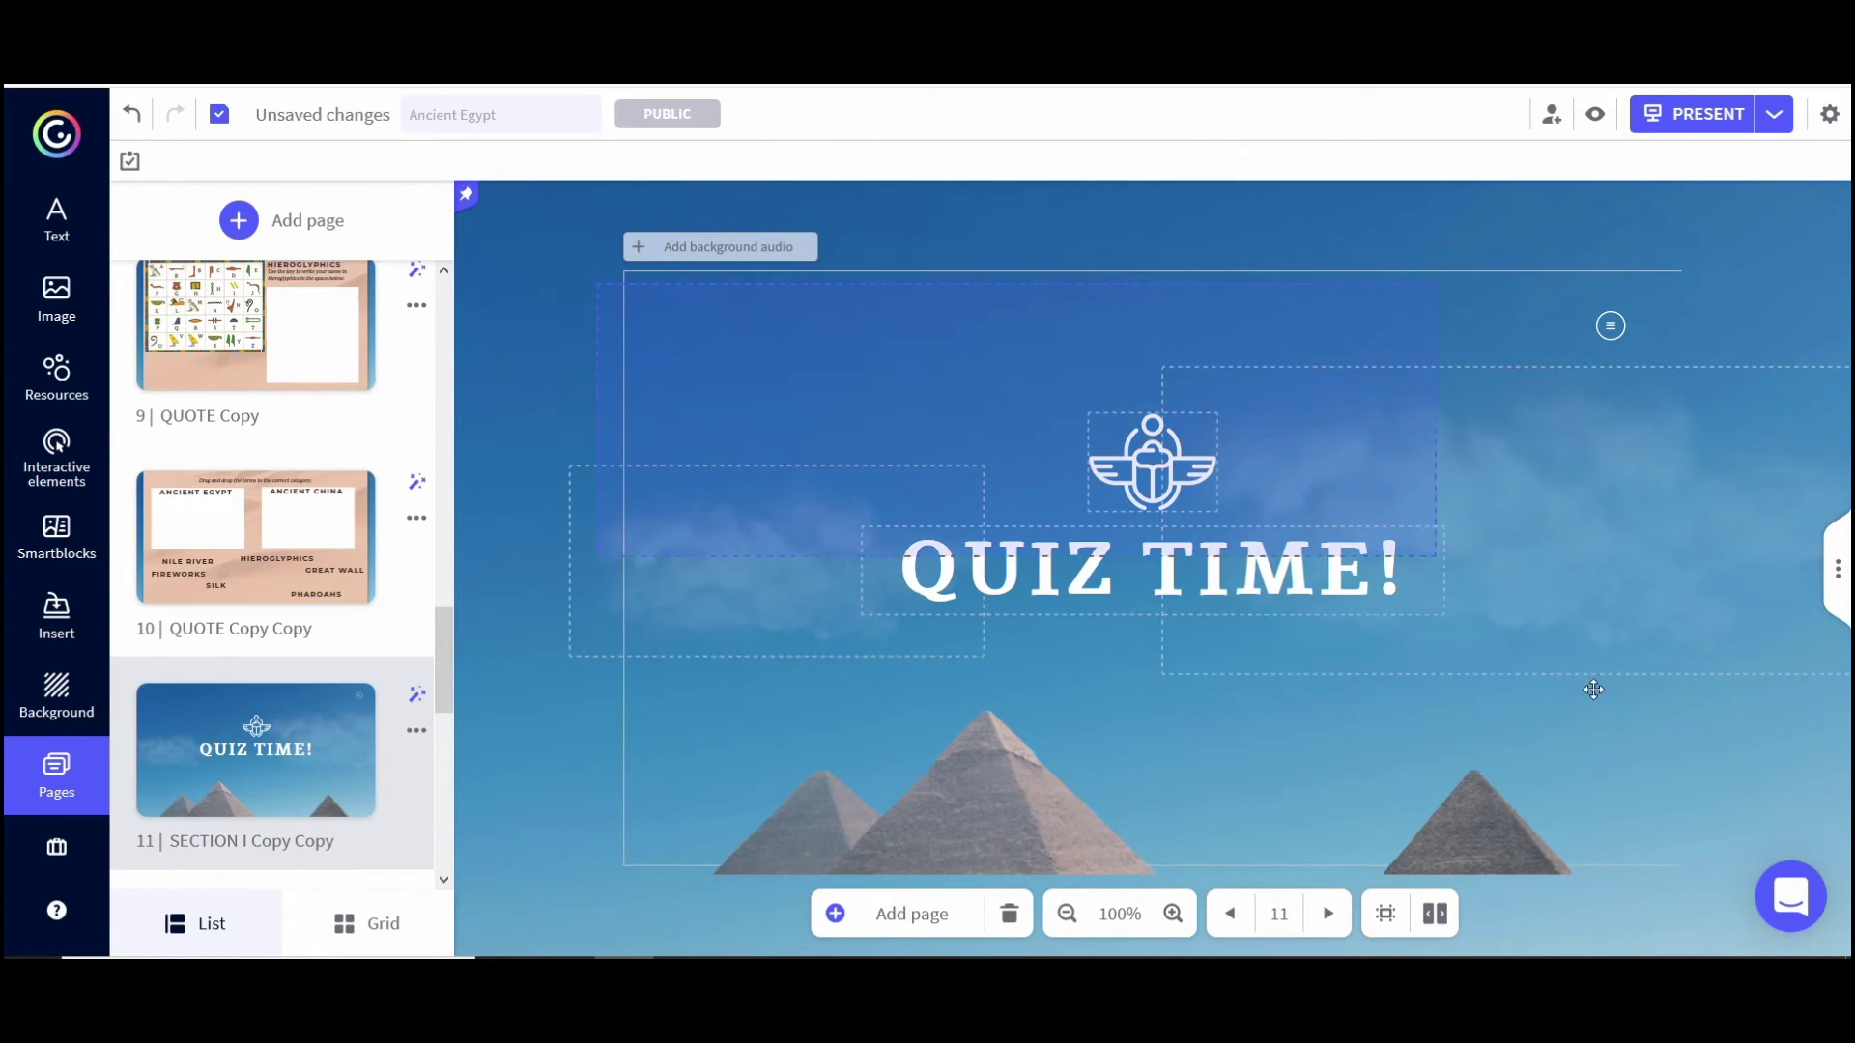
click(1777, 829)
scroll(277, 605, down, 3)
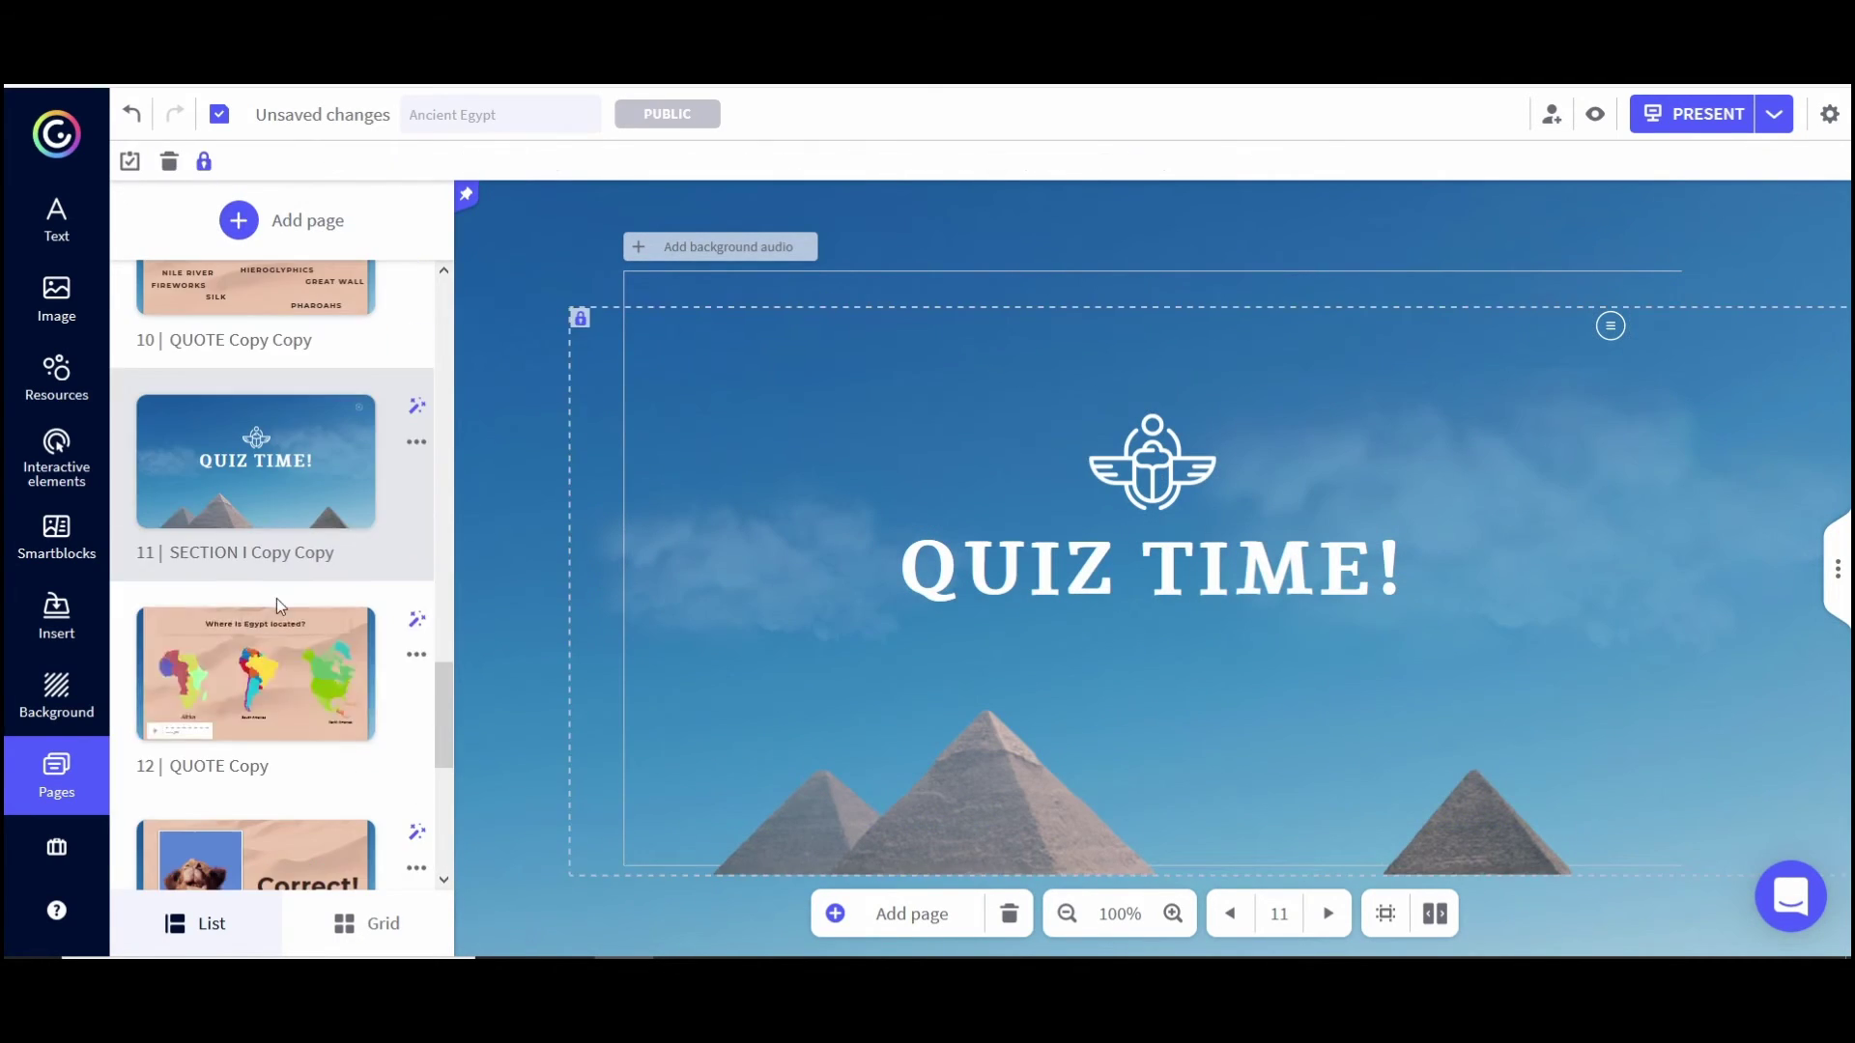
key(Down)
key(Down)
key(Down)
key(Down)
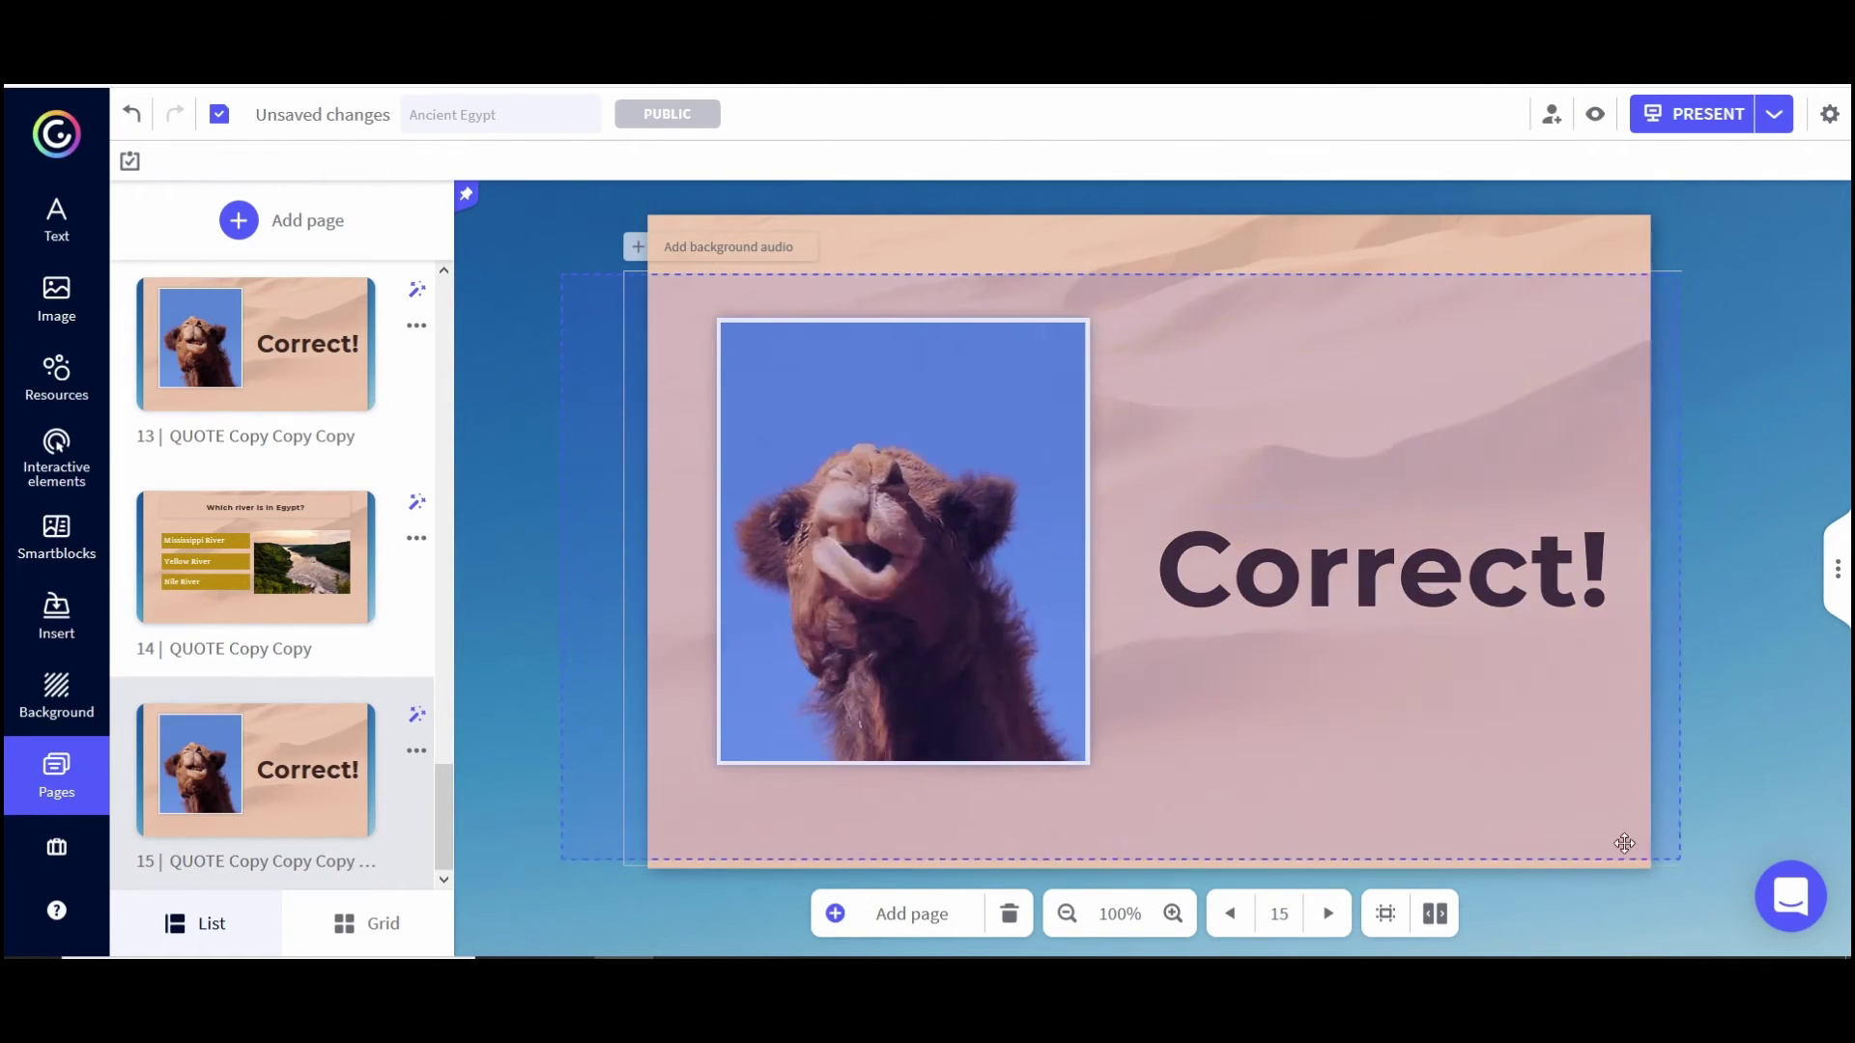
- Preview the genially from the HIEROGLYPHICS page and test the pencil drawing tool on the blank white box
scroll(284, 686, up, 8)
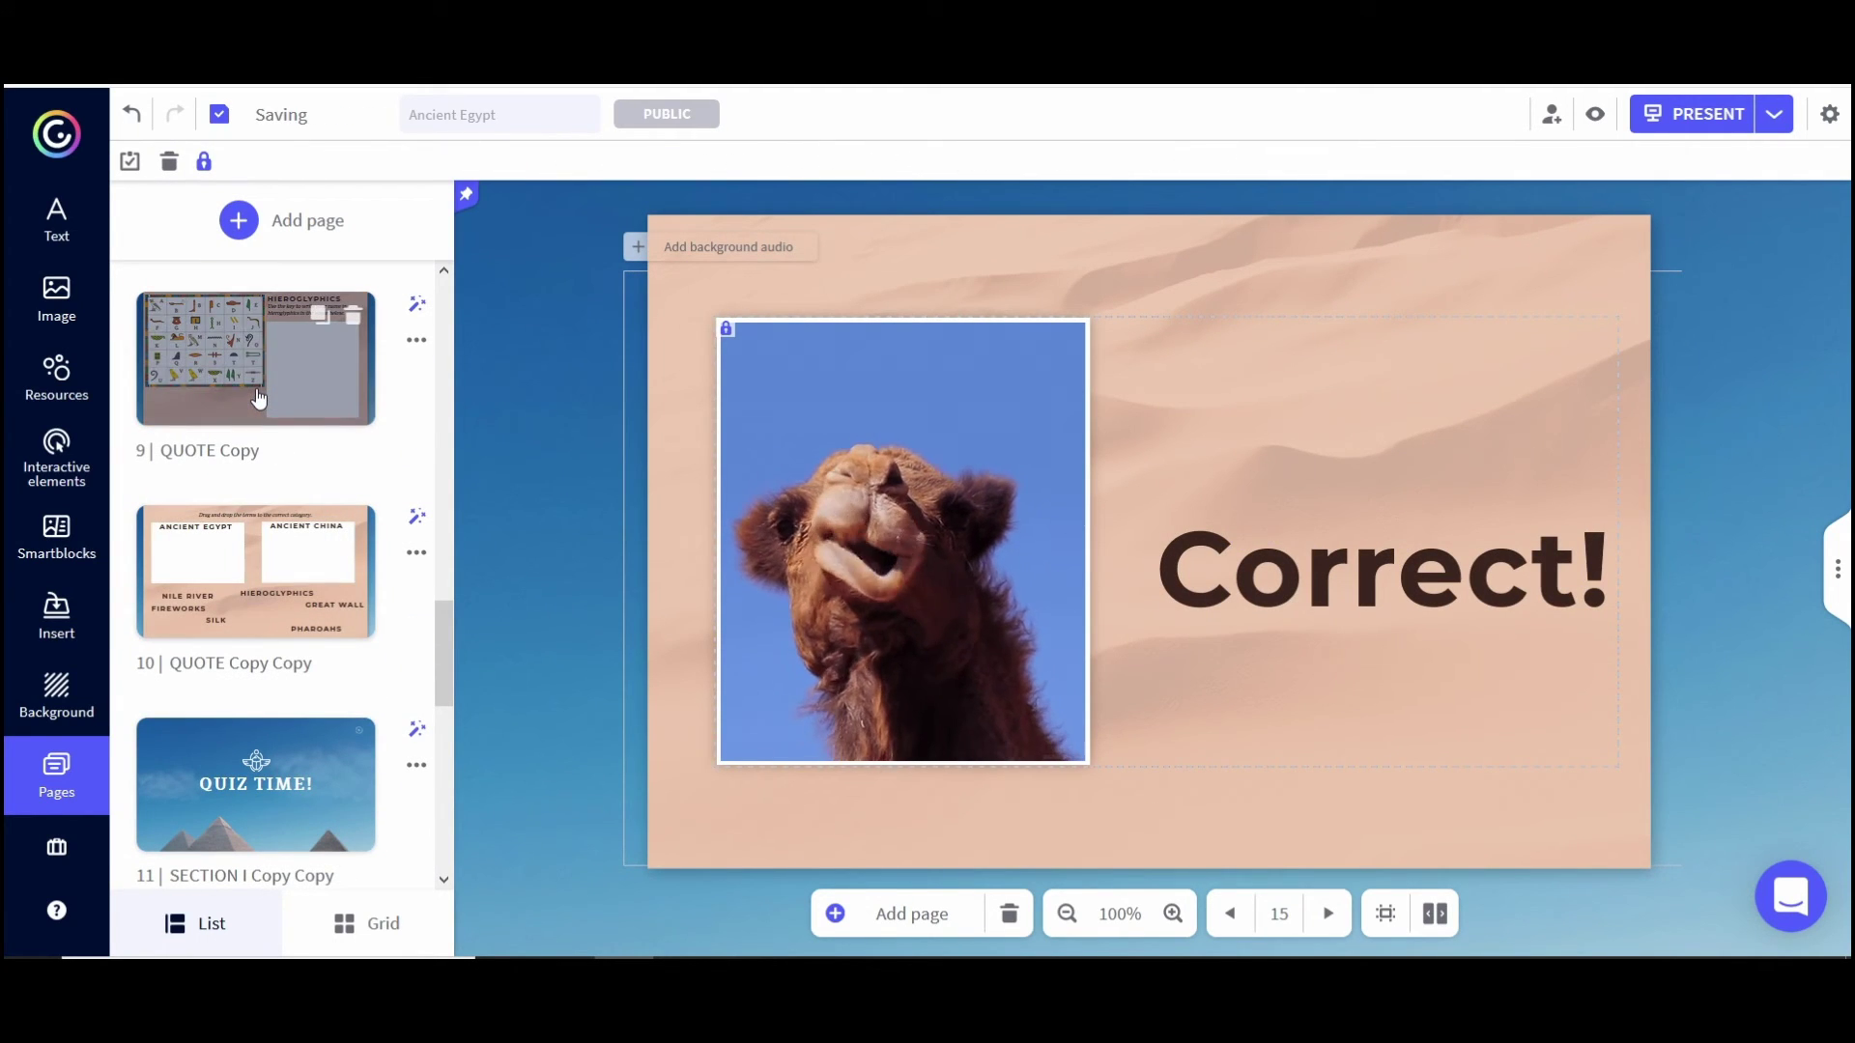
click(258, 398)
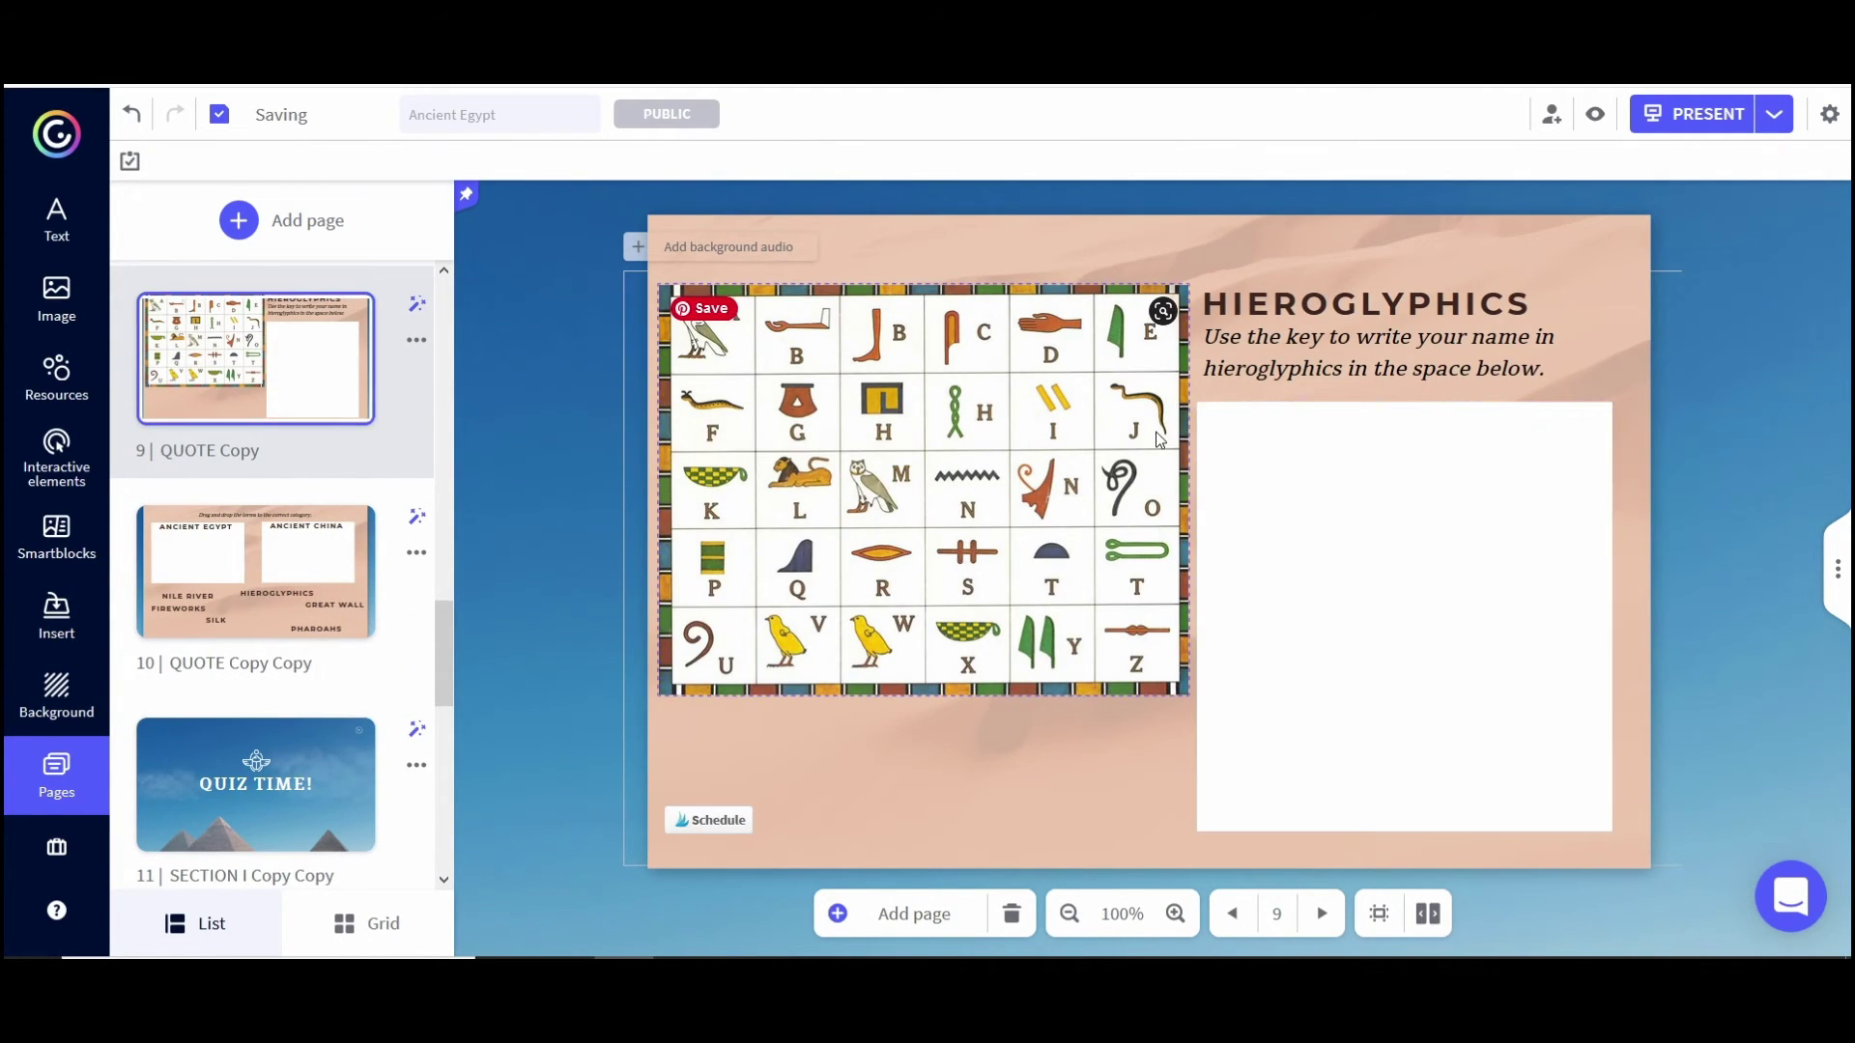
click(1595, 116)
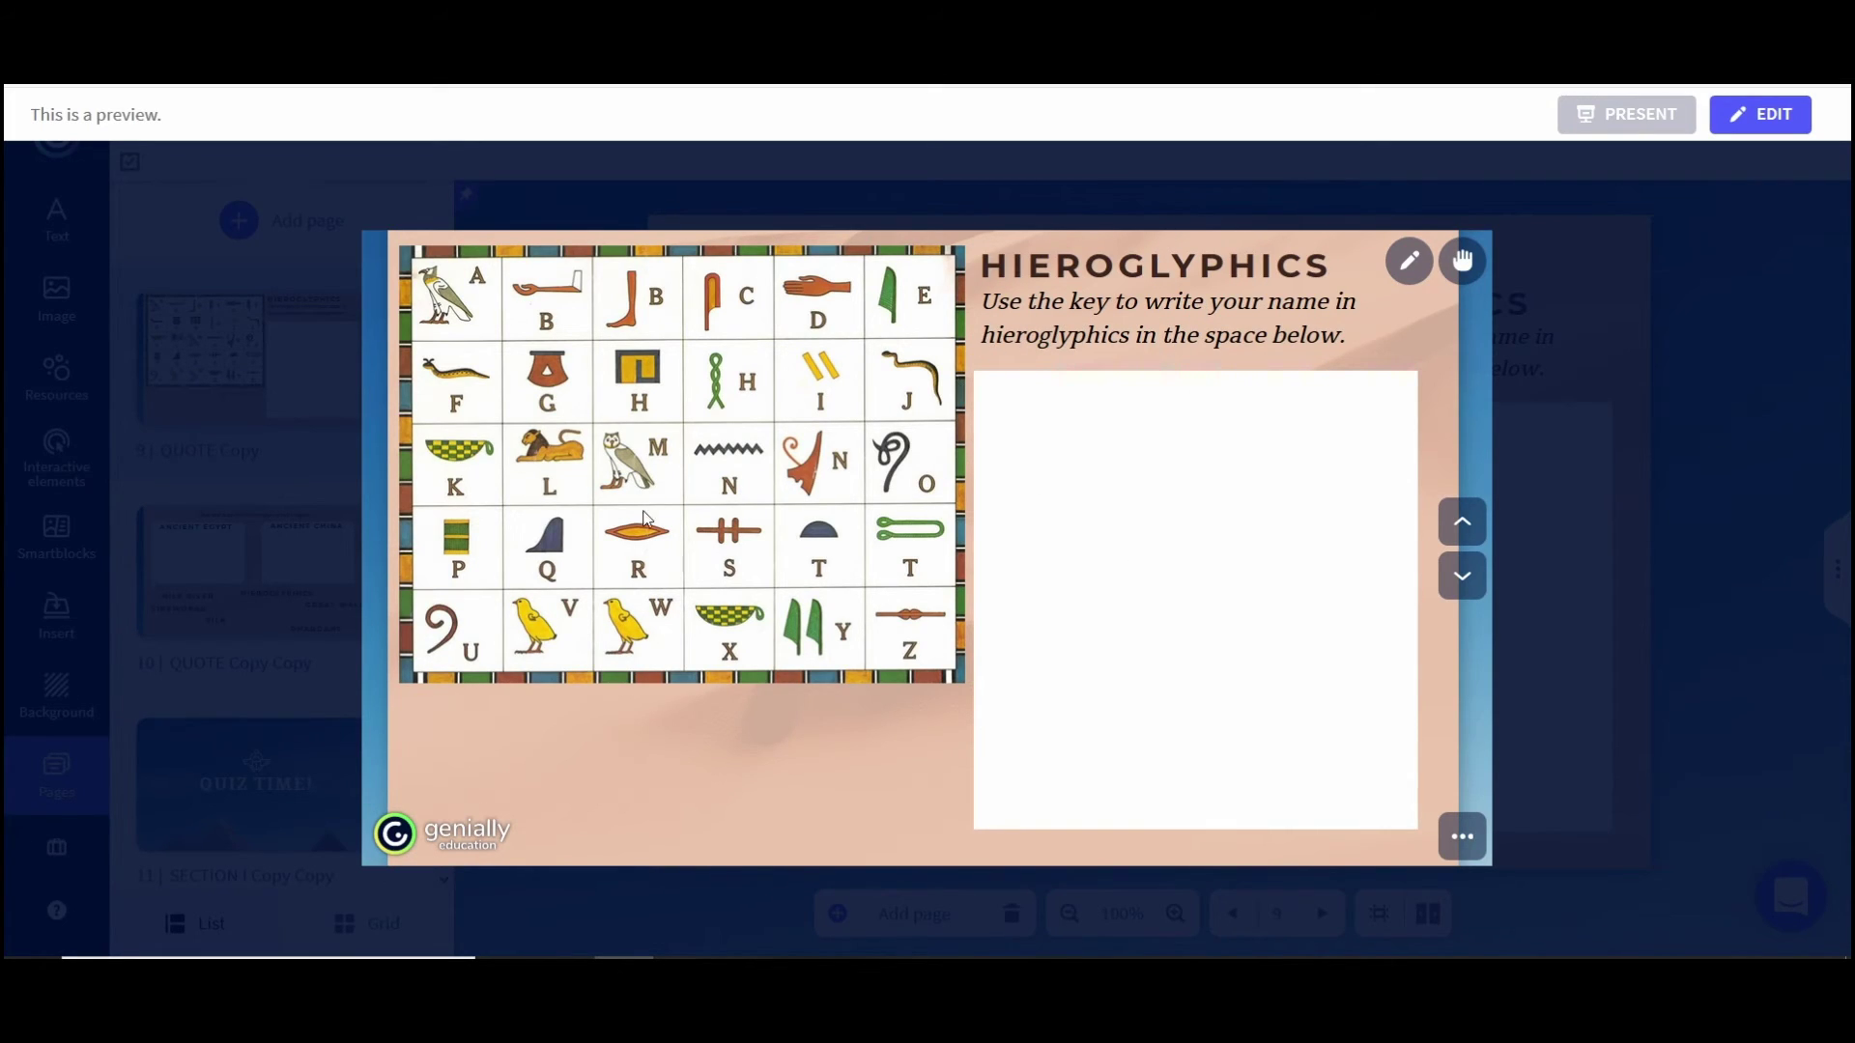
click(1409, 261)
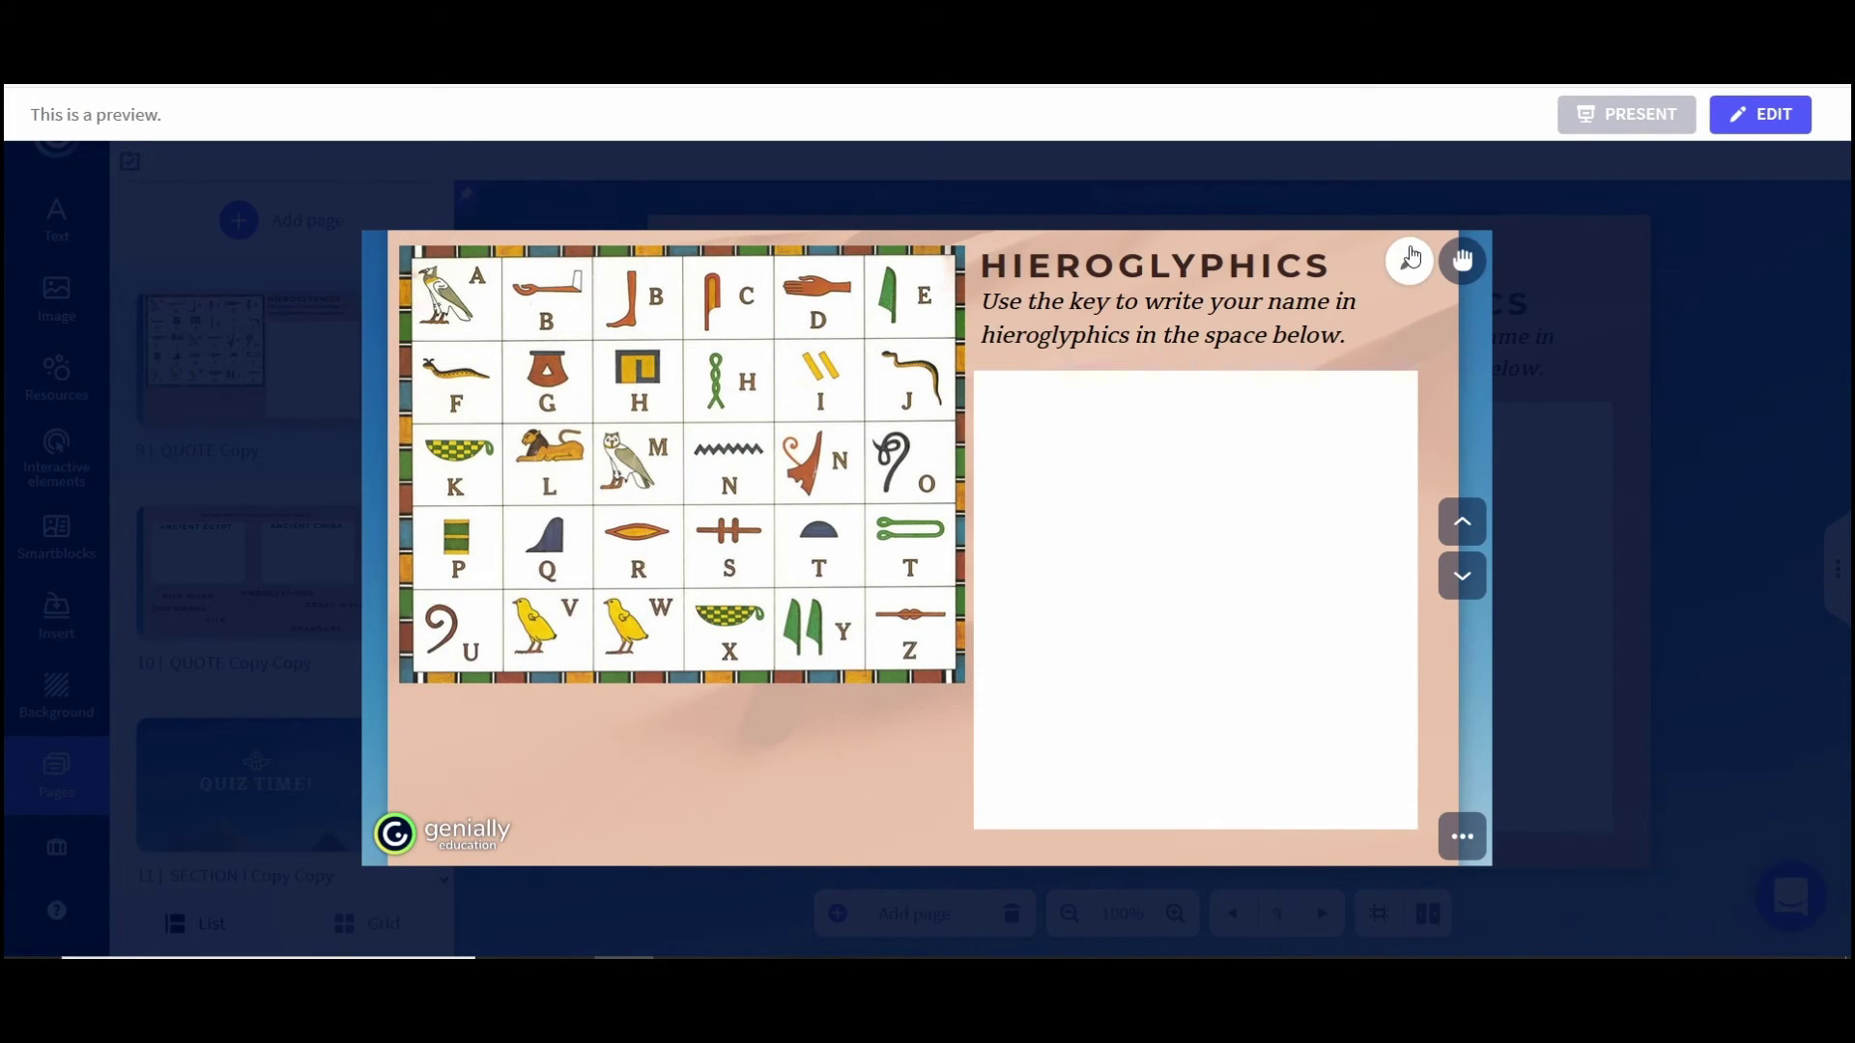
mouse_move(1149, 460)
mouse_down()
mouse_move(1269, 632)
mouse_move(1002, 597)
mouse_move(1246, 524)
mouse_up()
click(1404, 268)
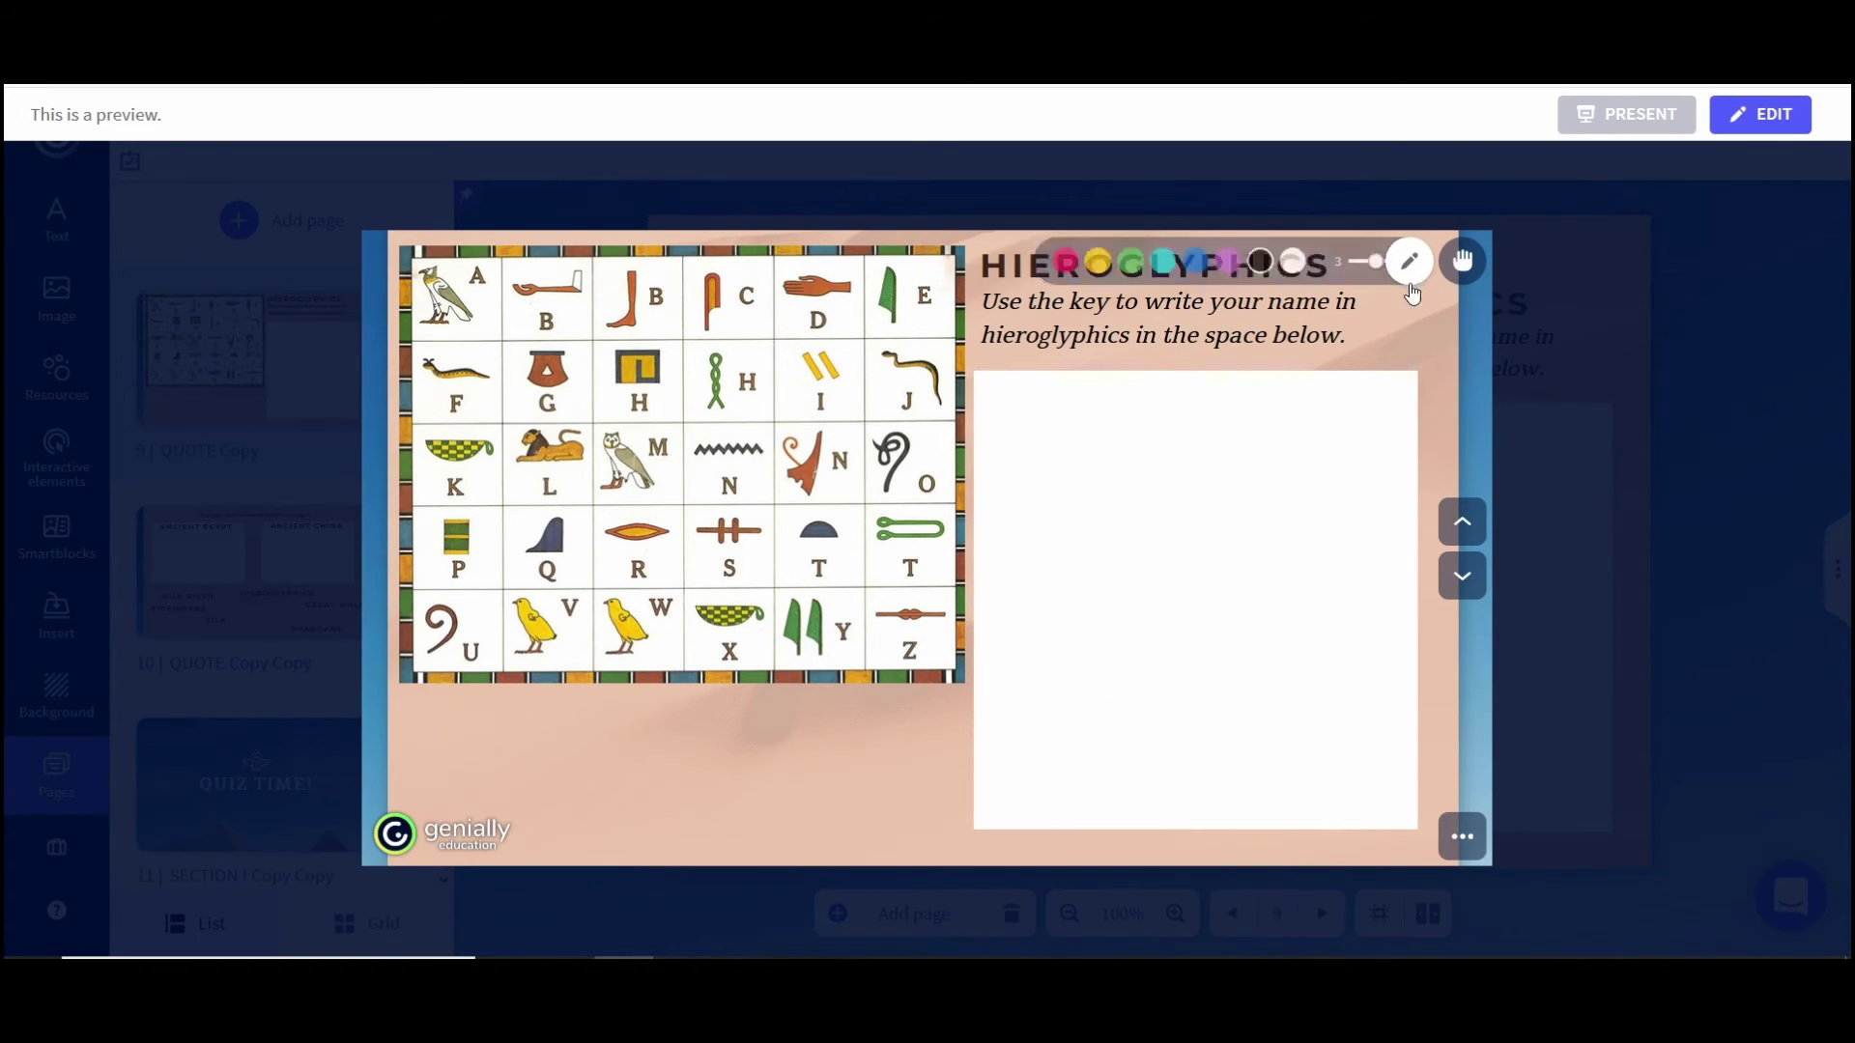
- Test the sorting page in the preview by moving NILE RIVER, HIEROGLYPHICS and PHAROAHS under ANCIENT EGYPT, and FIREWORKS, GREAT WALL and SILK under ANCIENT CHINA
click(1465, 584)
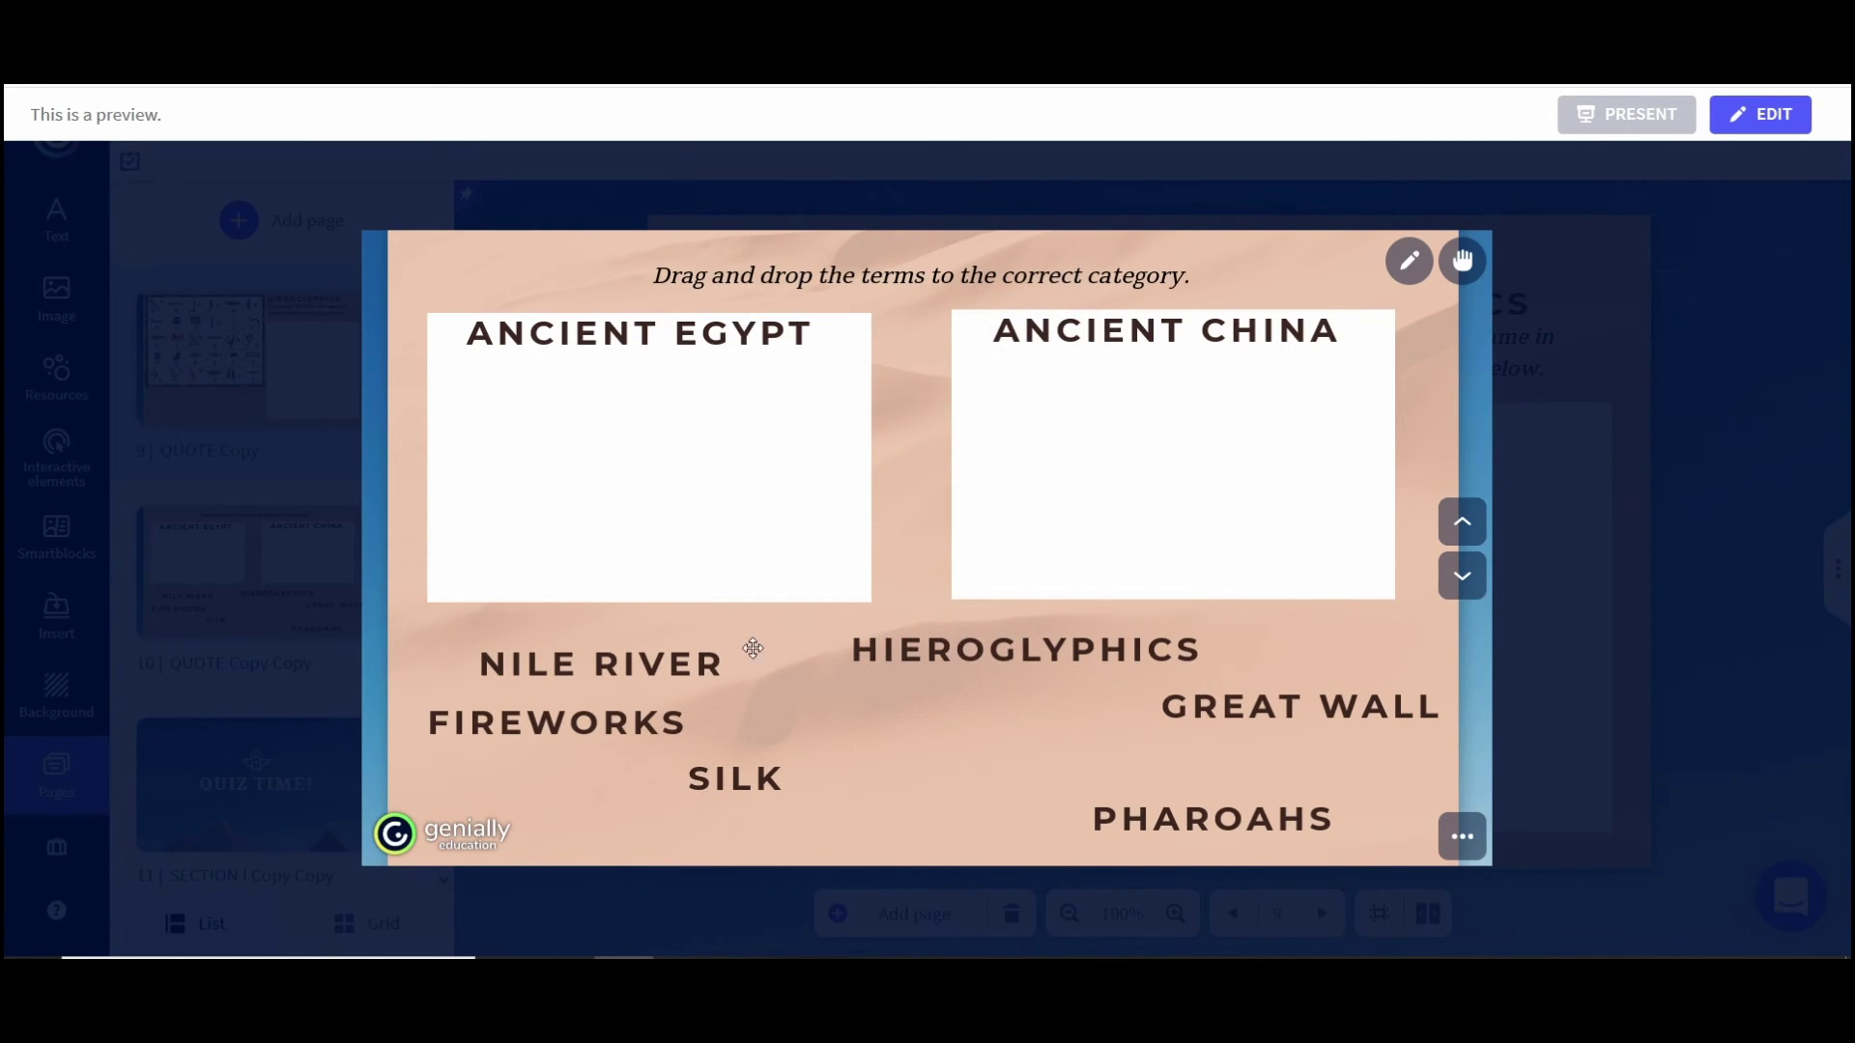
click(696, 675)
drag(1240, 817, 593, 539)
drag(605, 712, 1215, 423)
drag(1241, 661, 1073, 386)
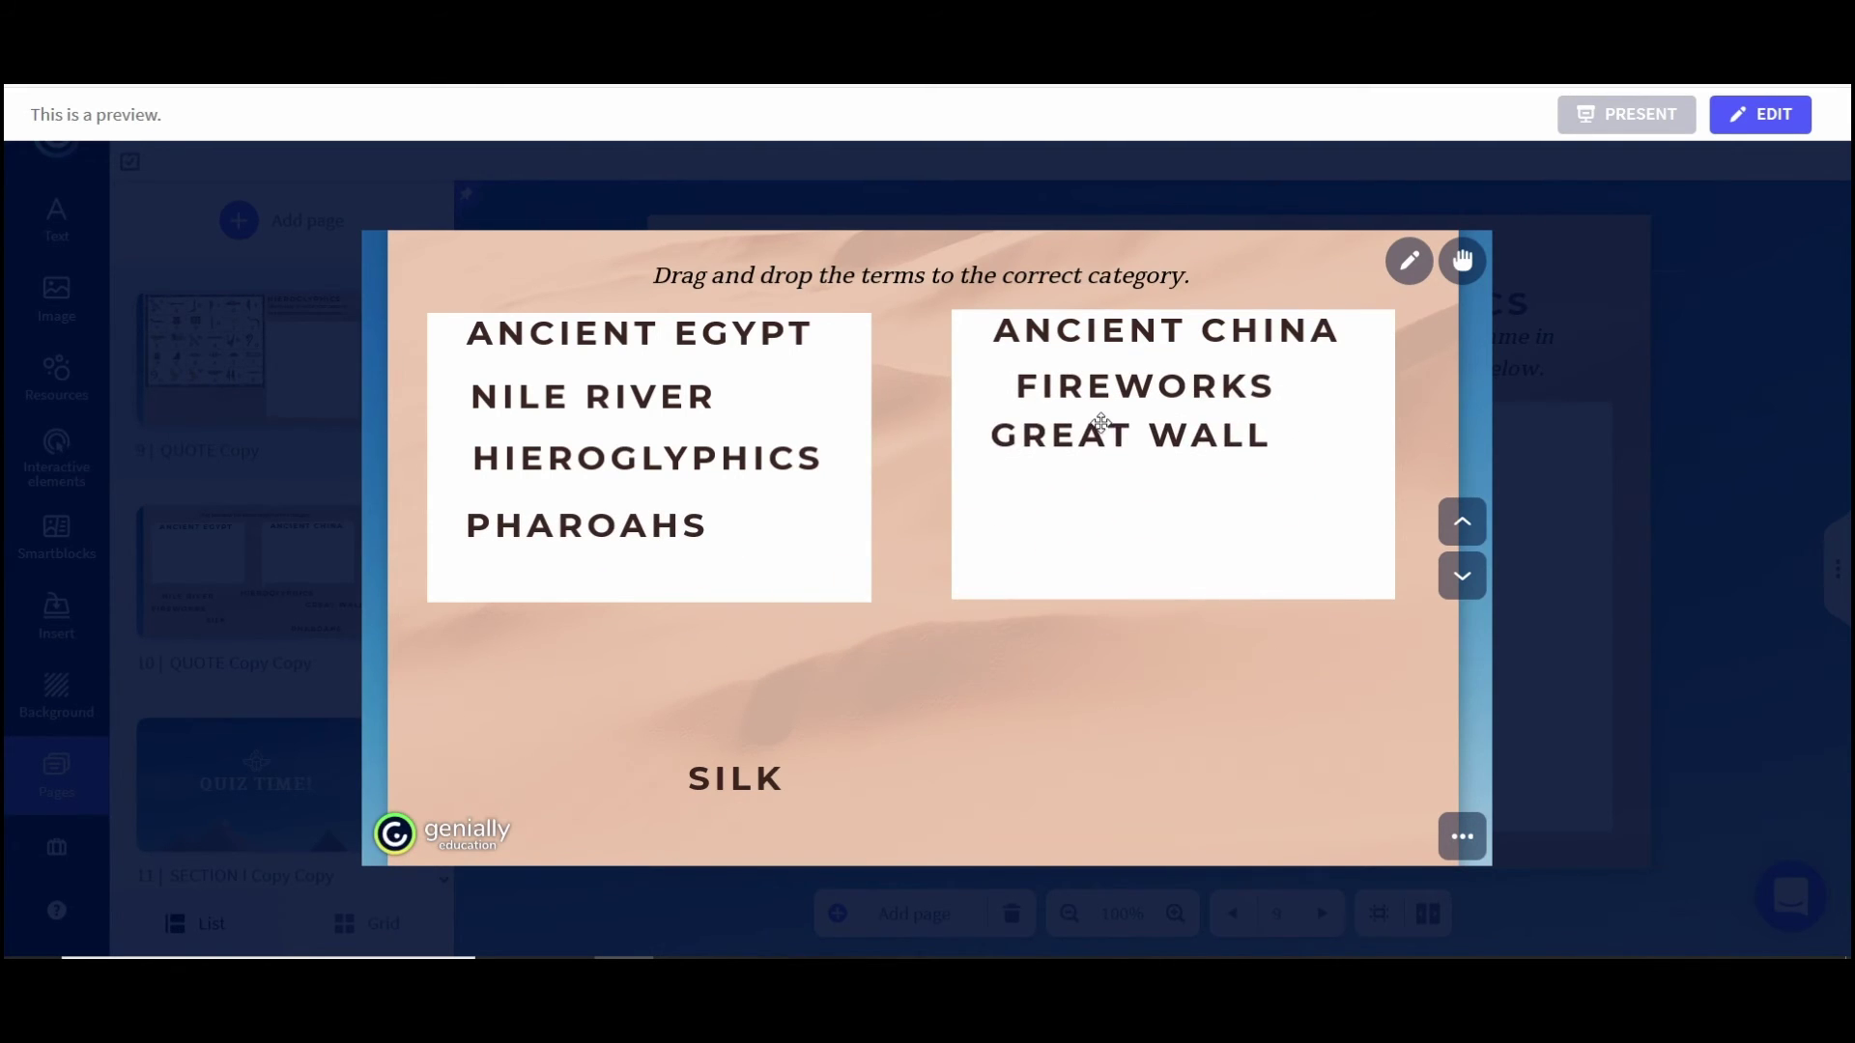
drag(721, 789, 1084, 490)
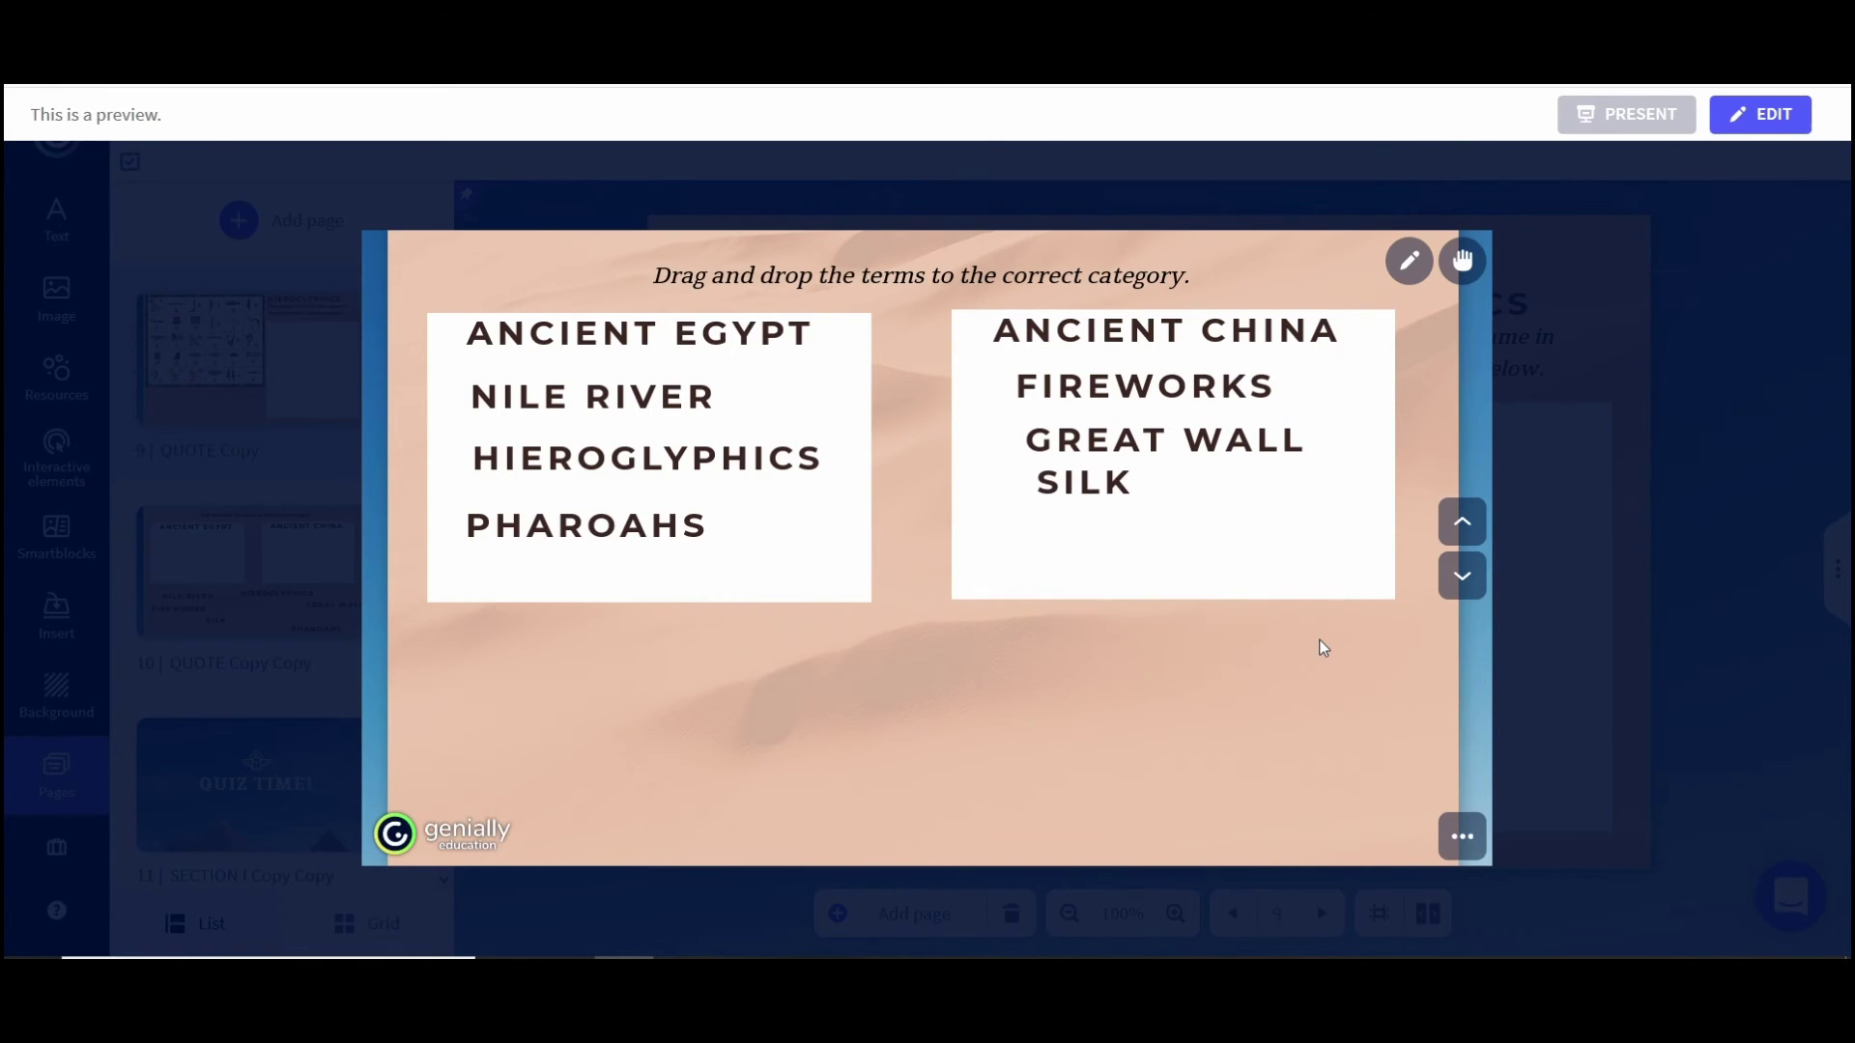